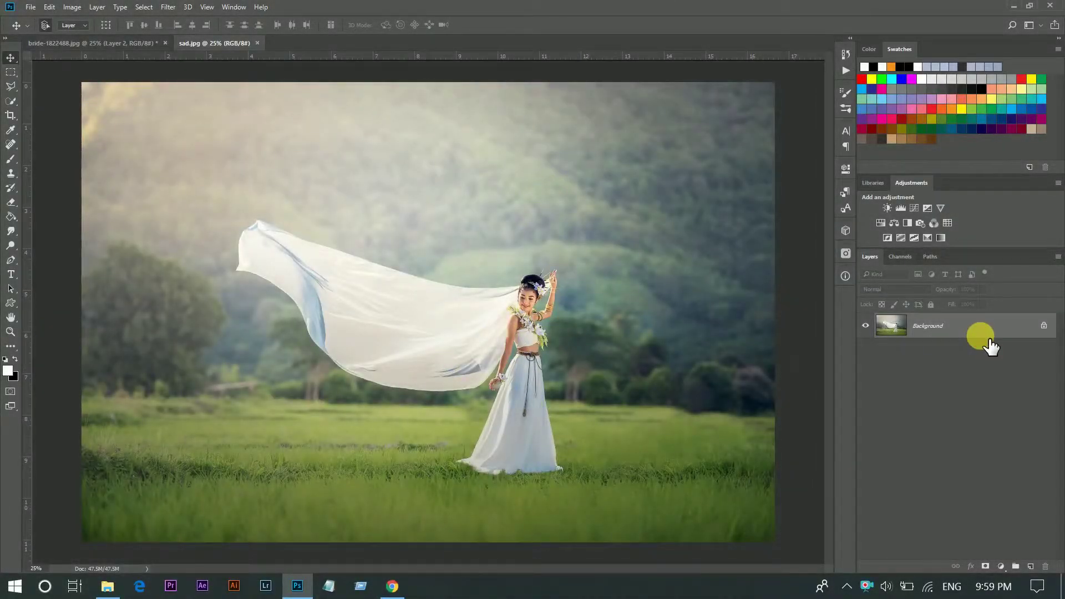
# Duplicate the Background photo onto Layer 1 and switch to Quick Selection
pyautogui.hotkey('ctrl', 'j')
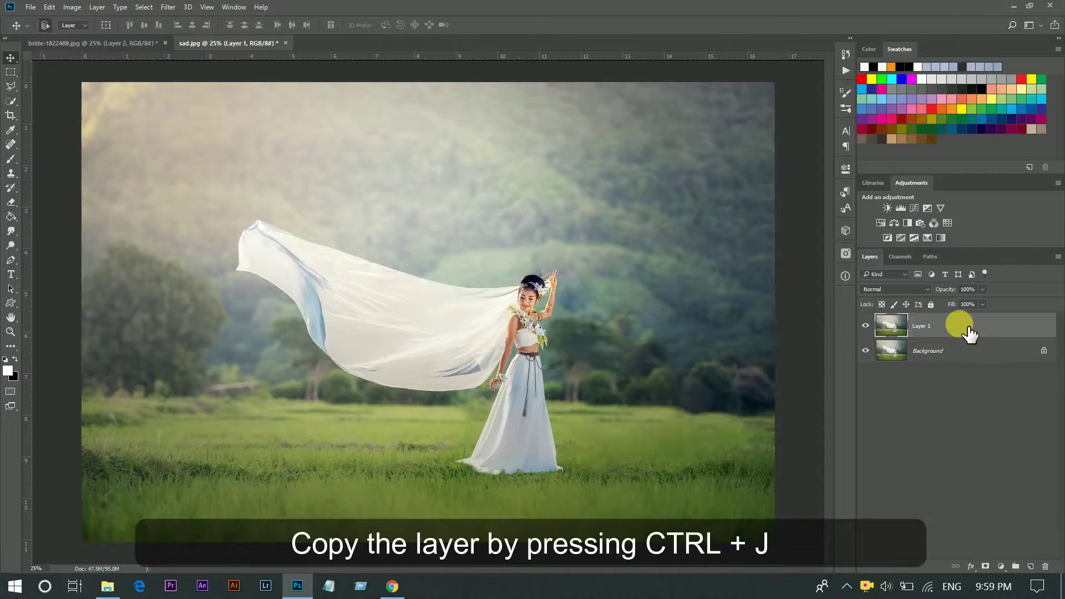
pyautogui.click(13, 101)
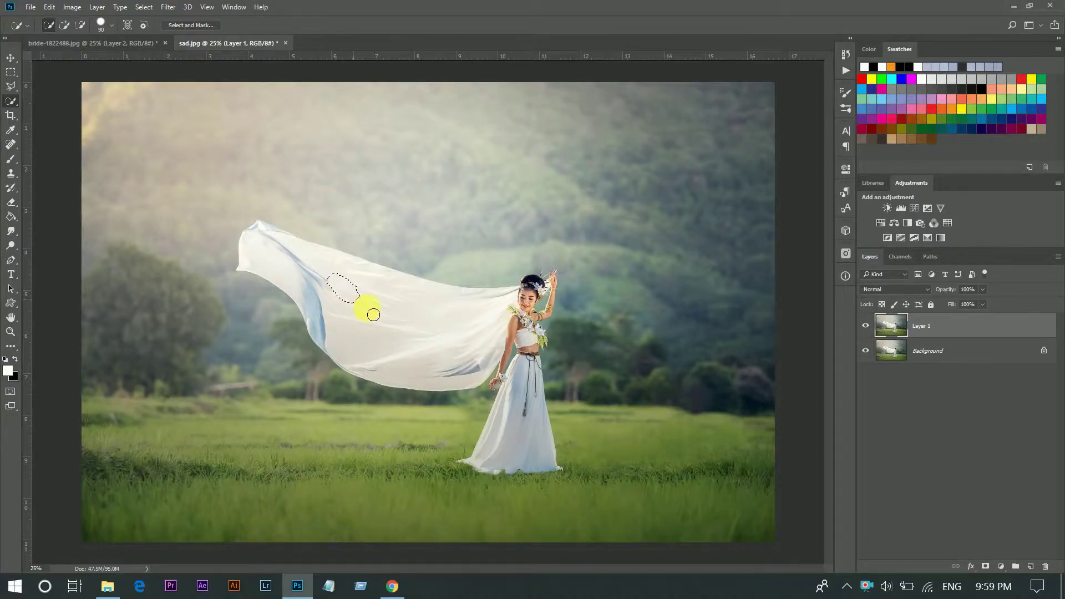
# Quick-select the veil and extend the selection up the raised arm, resizing the brush
pyautogui.moveTo(374, 315)
pyautogui.mouseDown()
pyautogui.moveTo(534, 326)
pyautogui.moveTo(531, 428)
pyautogui.moveTo(551, 294)
pyautogui.mouseUp()
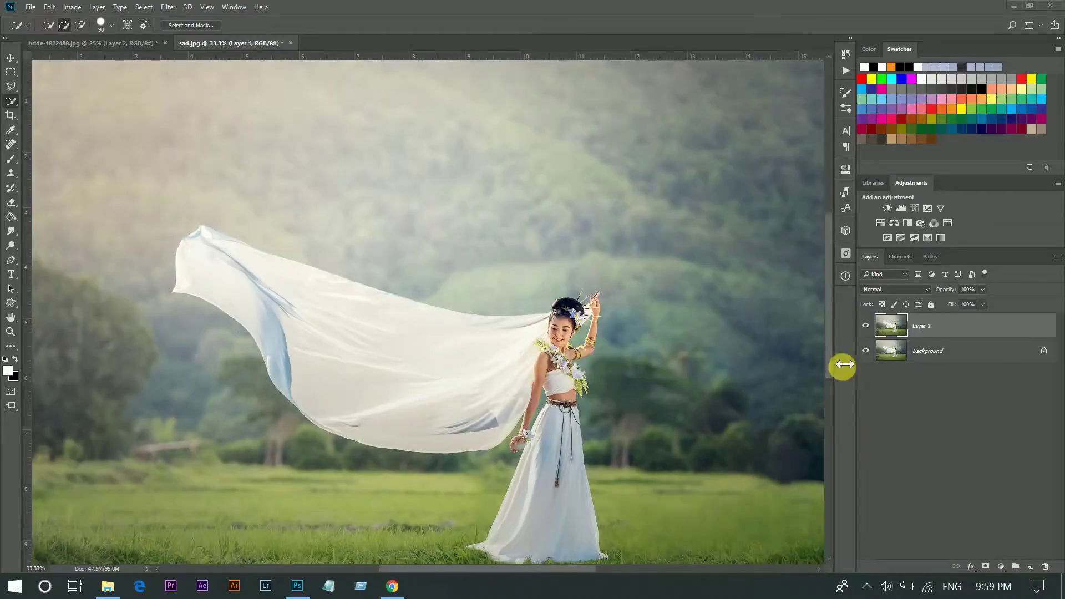
pyautogui.scroll(4, 522, 274)
pyautogui.moveTo(636, 355)
pyautogui.mouseDown()
pyautogui.moveTo(588, 259)
pyautogui.moveTo(602, 248)
pyautogui.moveTo(630, 262)
pyautogui.moveTo(582, 263)
pyautogui.moveTo(630, 309)
pyautogui.mouseUp()
pyautogui.press('[')
pyautogui.press('[')
pyautogui.press('[')
pyautogui.scroll(-4, 610, 360)
pyautogui.scroll(-3, 588, 413)
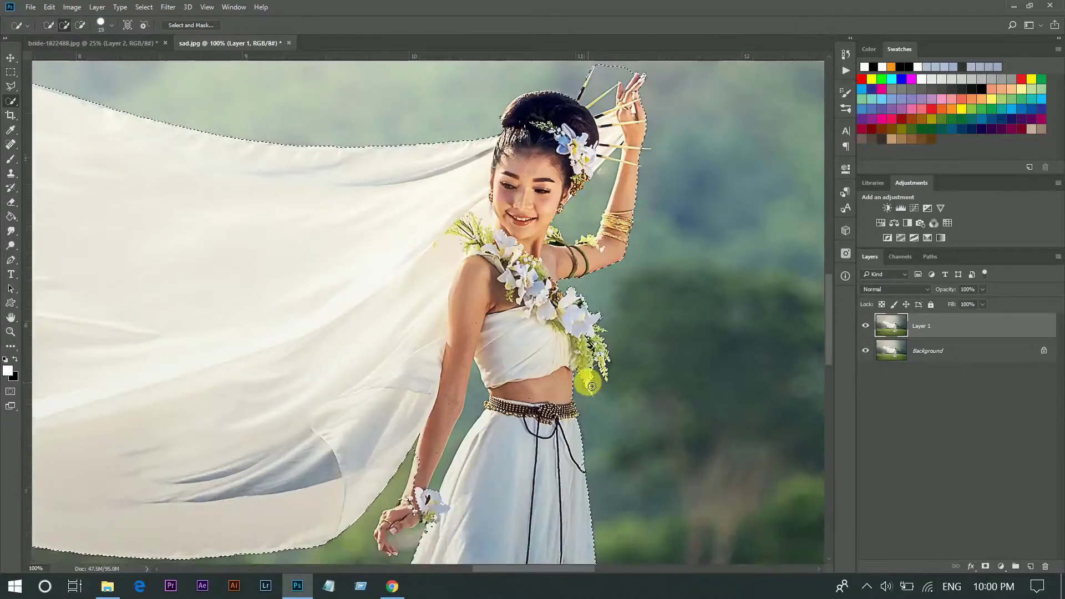
pyautogui.press(']')
pyautogui.scroll(-2, 550, 381)
pyautogui.press(']')
pyautogui.press(']')
pyautogui.scroll(-3, 549, 381)
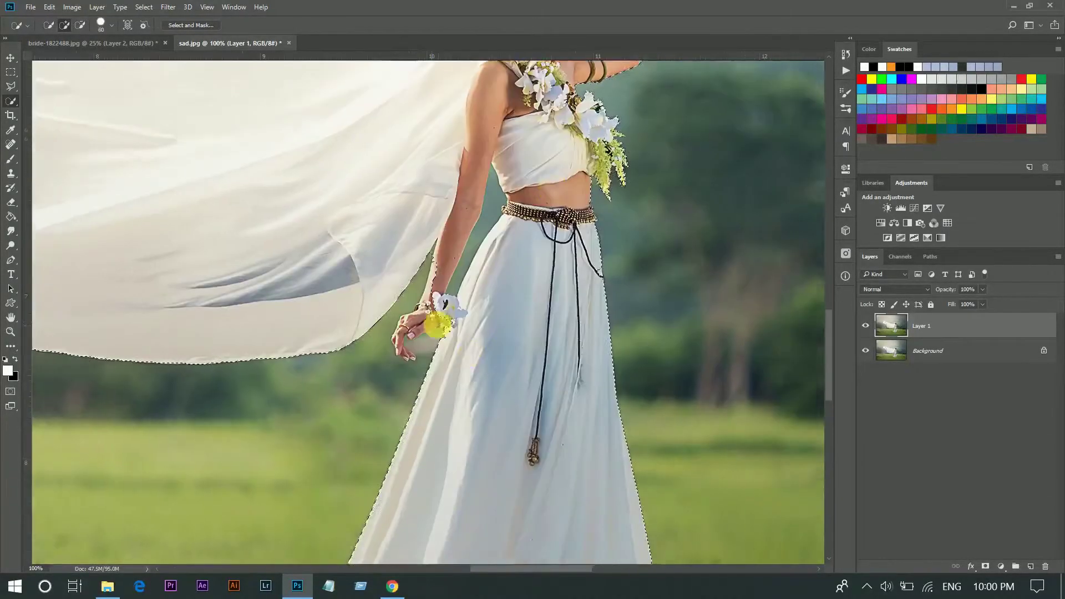
# Add more of the bride's body to the selection with a finer brush
pyautogui.moveTo(422, 357); pyautogui.dragTo(404, 333)
pyautogui.scroll(-3, 506, 332)
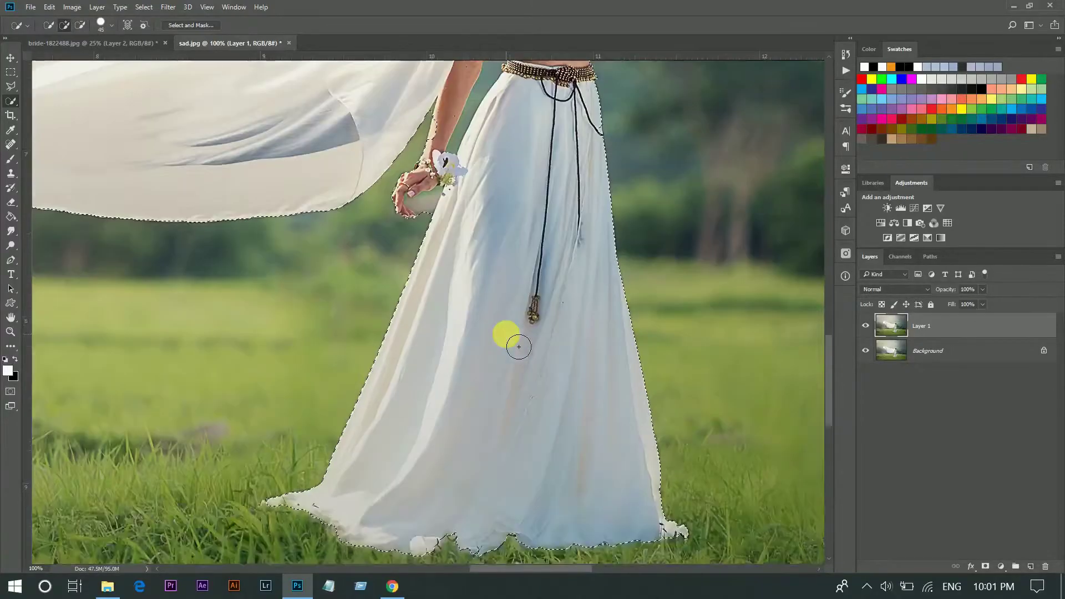
pyautogui.scroll(3, 491, 289)
pyautogui.press('[')
pyautogui.press('[')
pyautogui.press('[')
pyautogui.hscroll(-6, 476, 566)
pyautogui.scroll(2, 277, 277)
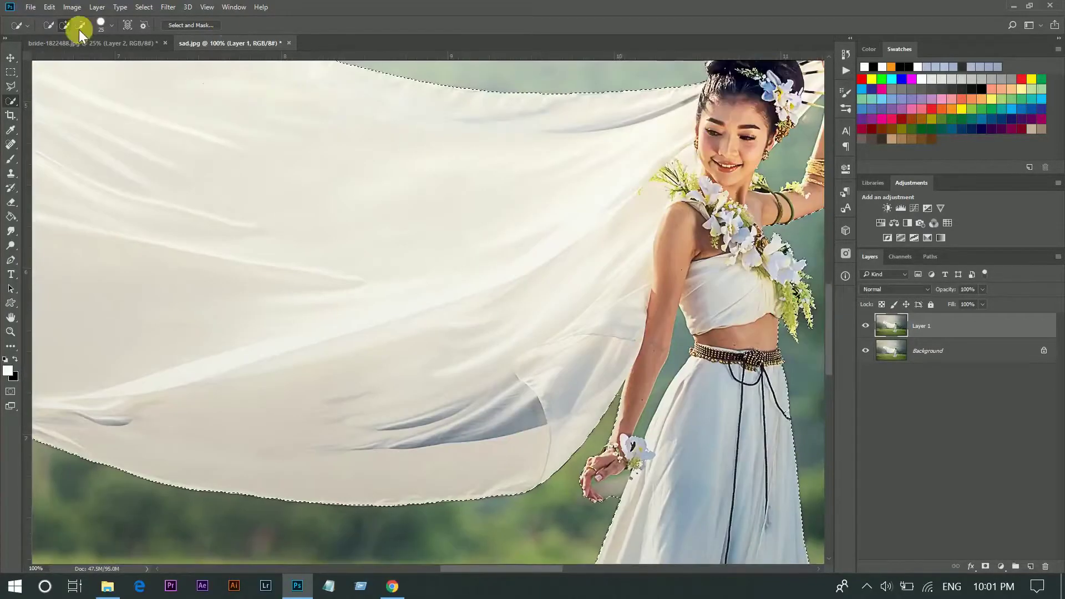
# Trace a Polygonal Lasso outline around the bride's hand
pyautogui.press('l')
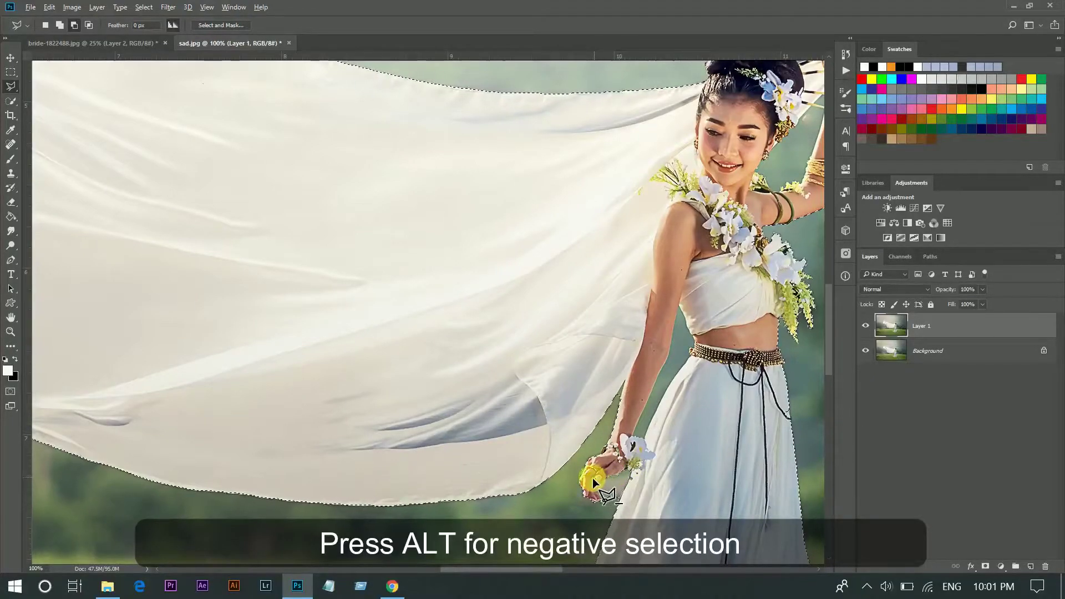
pyautogui.click(591, 485)
pyautogui.click(622, 494)
pyautogui.doubleClick(621, 504)
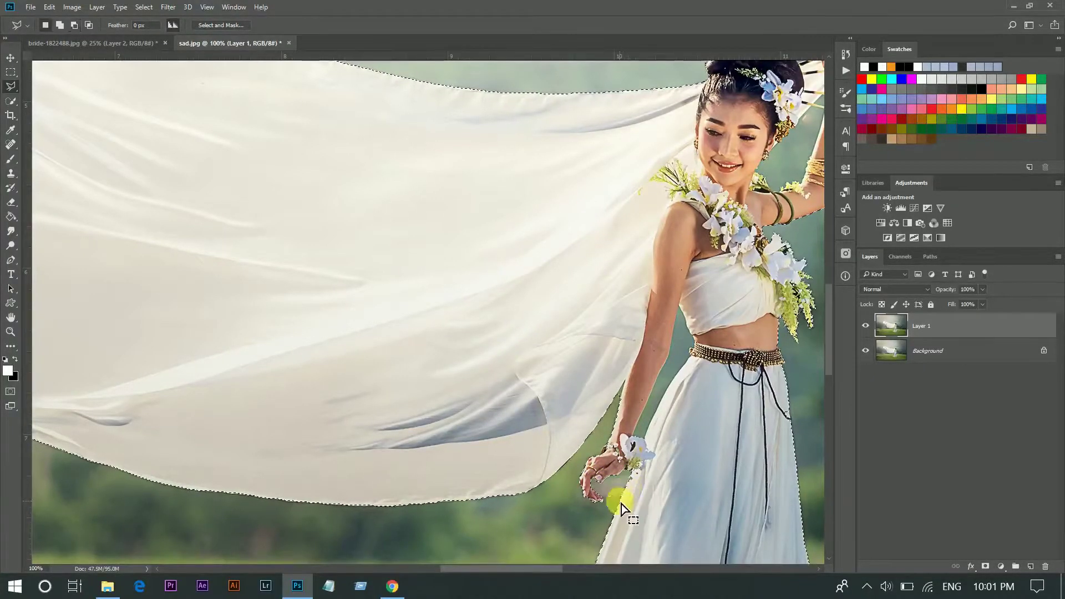
# Trace the waist and arm edge with the Magnetic Lasso into the selection
pyautogui.keyDown('alt'); pyautogui.click(14, 89); pyautogui.keyUp('alt')
pyautogui.click(682, 366)
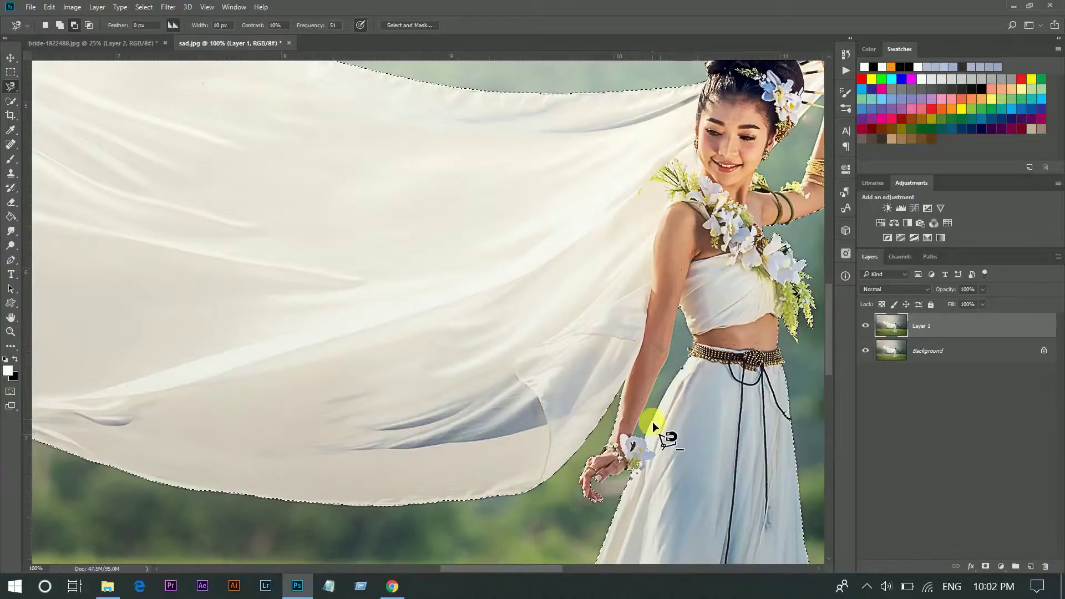
pyautogui.click(633, 437)
pyautogui.hscroll(5, 610, 278)
pyautogui.scroll(3, 587, 243)
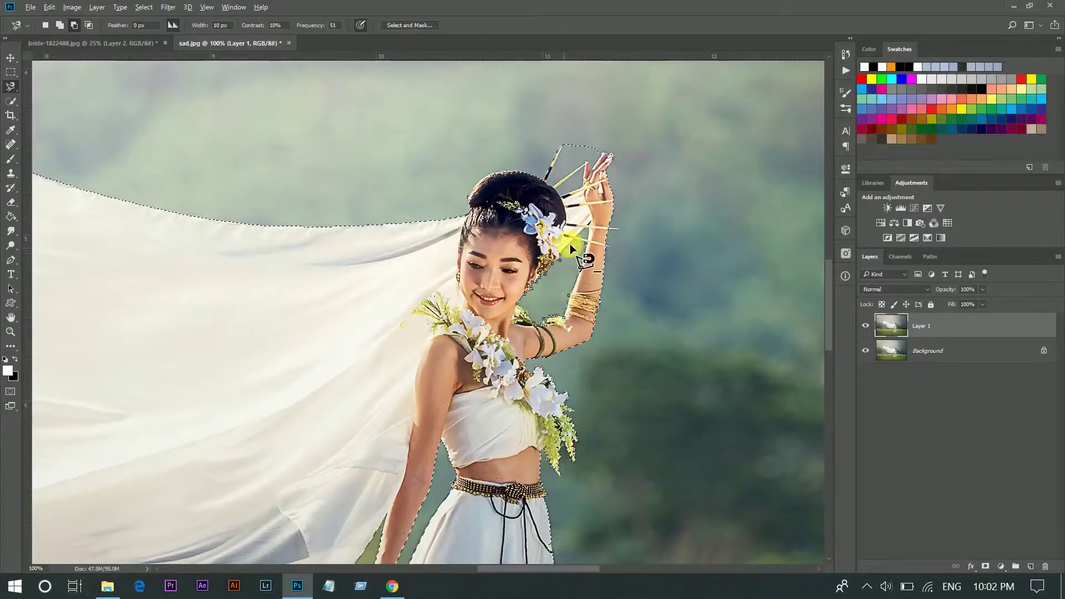
pyautogui.scroll(2, 587, 244)
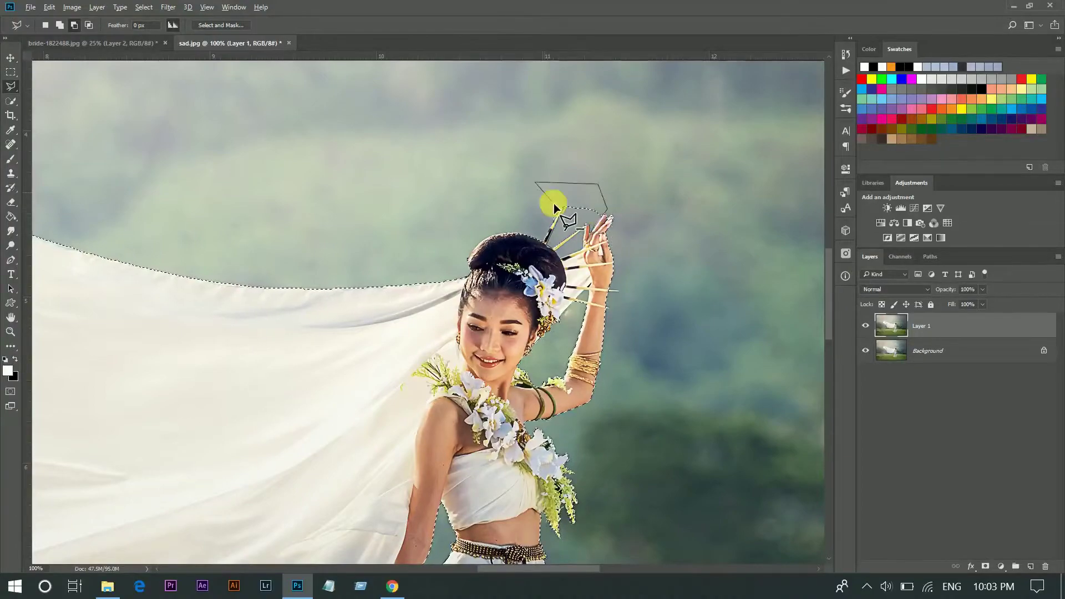
pyautogui.scroll(-1, 558, 211)
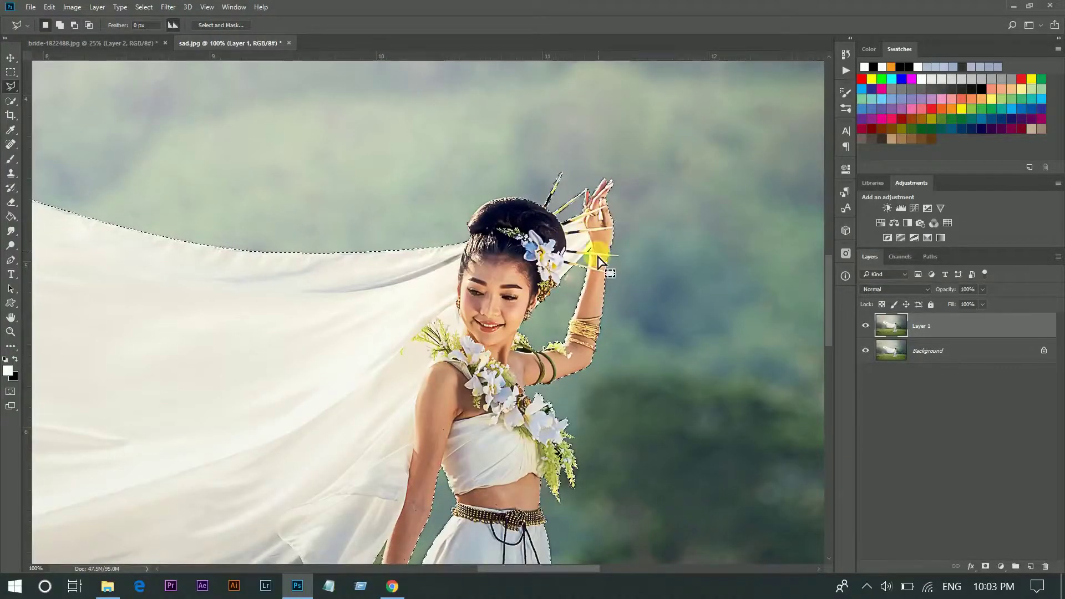
pyautogui.press('Return')
# Zoom out to the full photo, briefly opening and leaving Select and Mask
pyautogui.press('w')
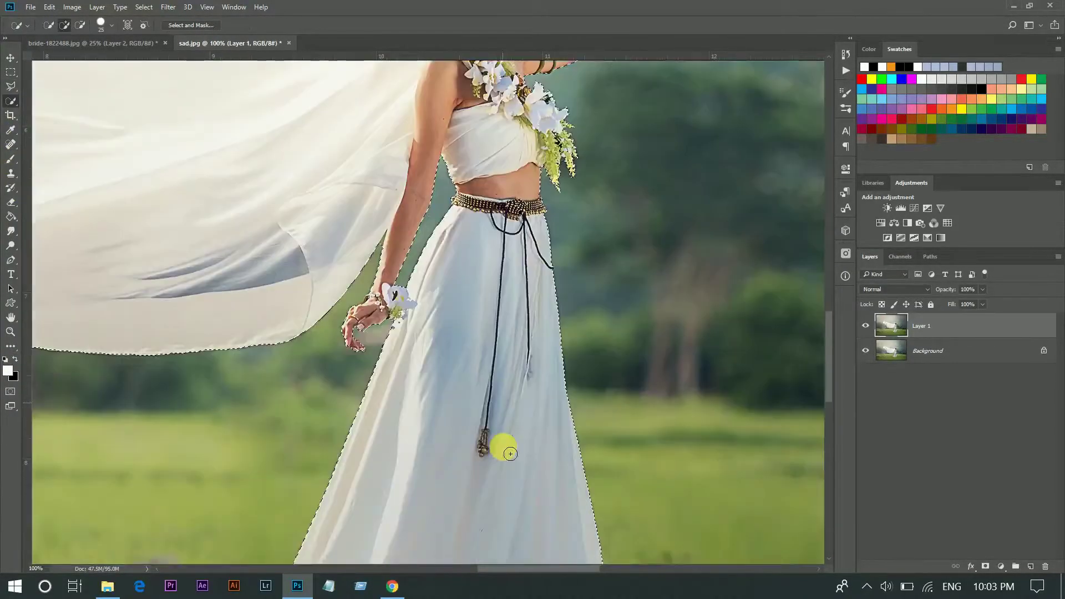
pyautogui.hotkey('ctrl', '0')
pyautogui.click(194, 25)
pyautogui.press('Escape')
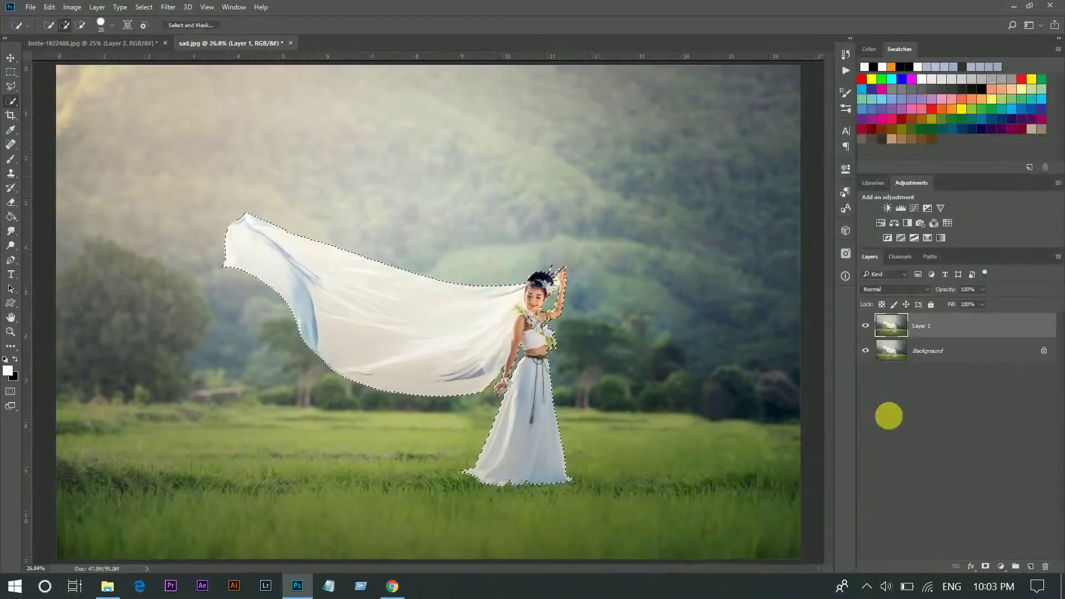
# In Select and Mask, preview On White with overlay opacity about 70%
pyautogui.click(211, 25)
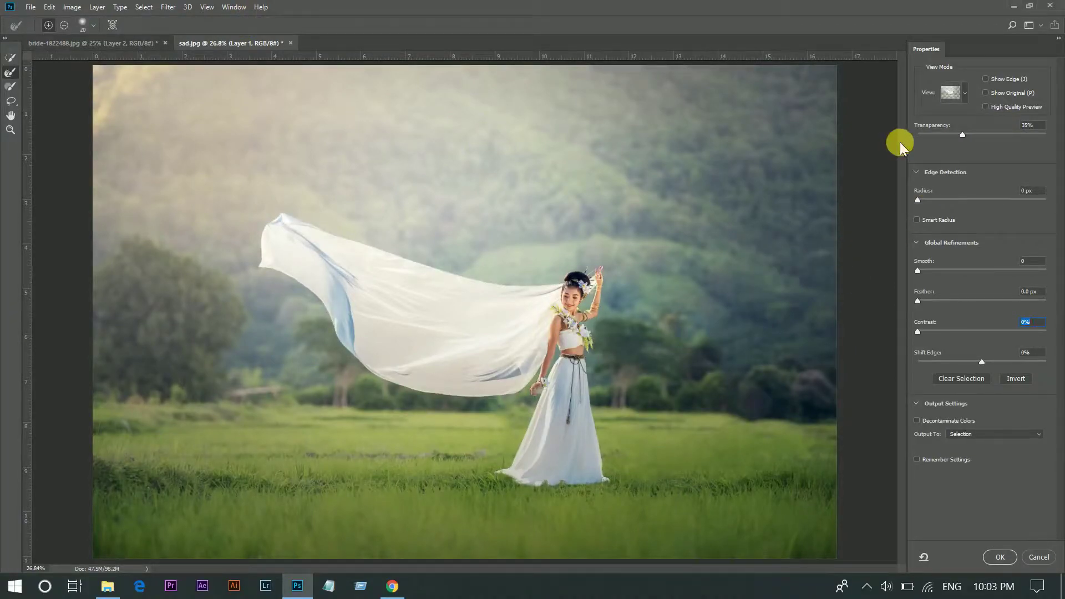
pyautogui.click(963, 91)
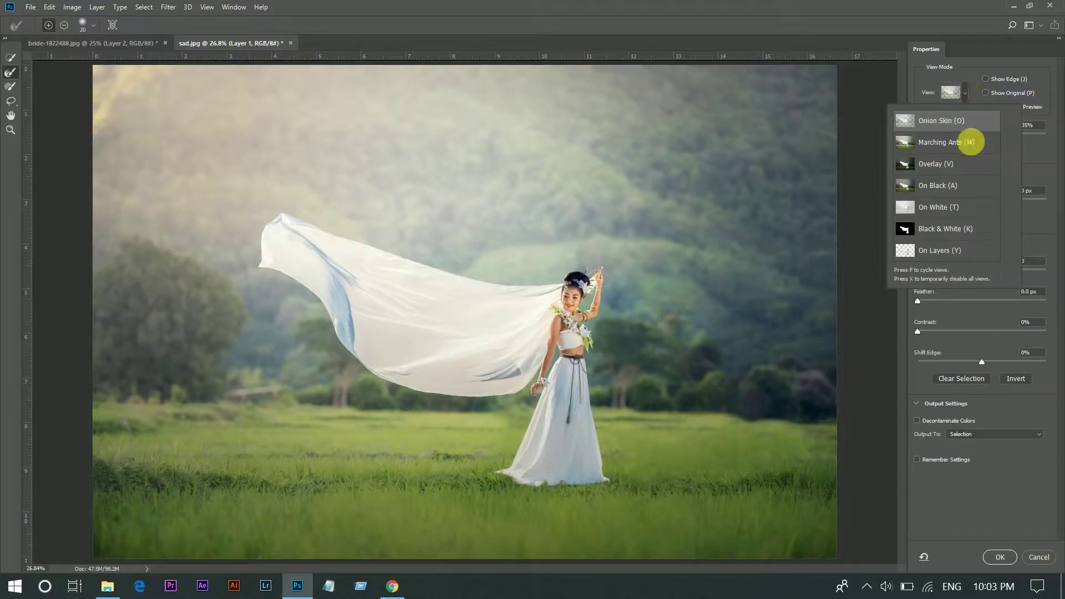
pyautogui.click(959, 209)
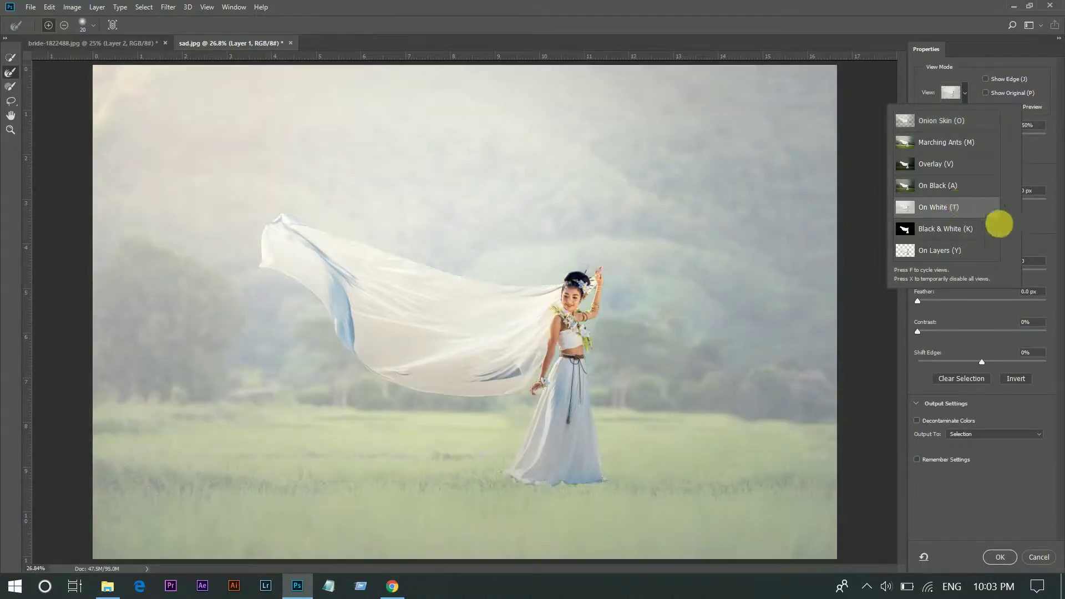
pyautogui.click(1057, 200)
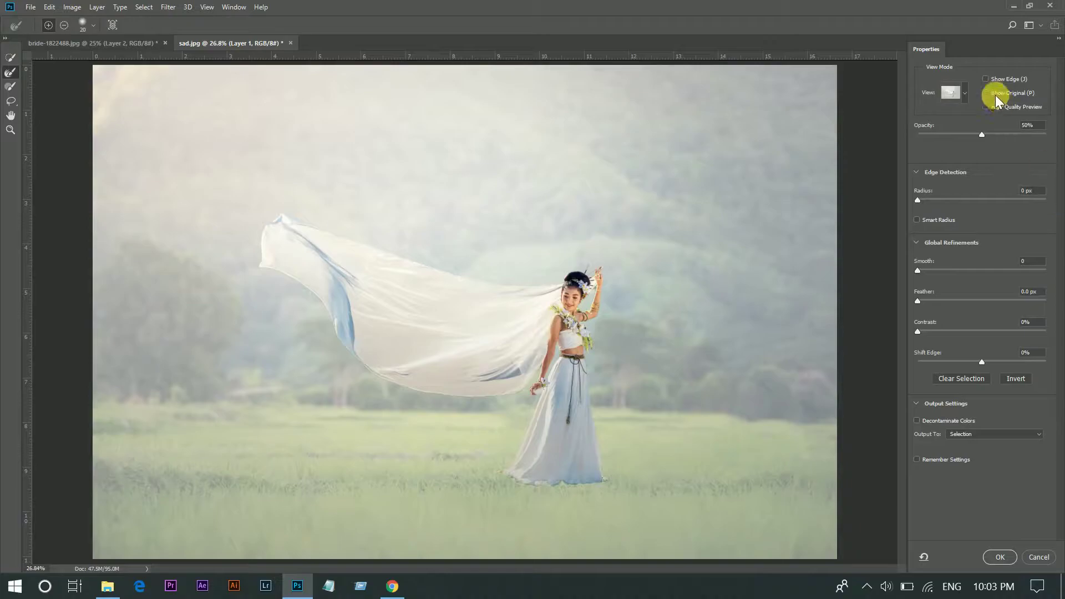
pyautogui.moveTo(976, 133); pyautogui.dragTo(934, 134)
pyautogui.moveTo(1020, 142); pyautogui.dragTo(1007, 142)
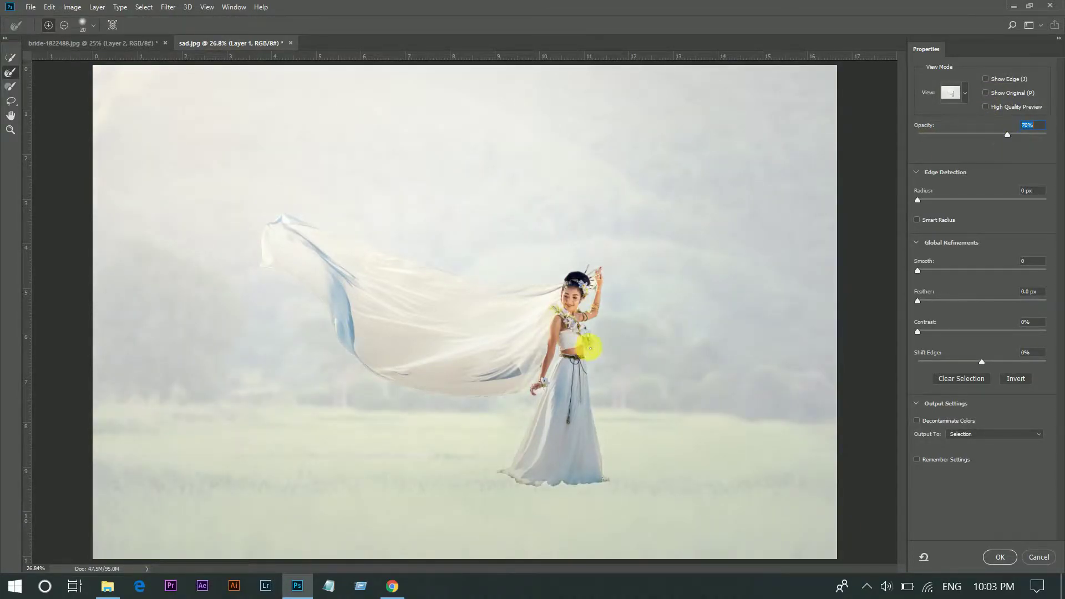
# Zoom in and refine the edges around the hair ornament and raised arm
pyautogui.hotkey('ctrl', '+')
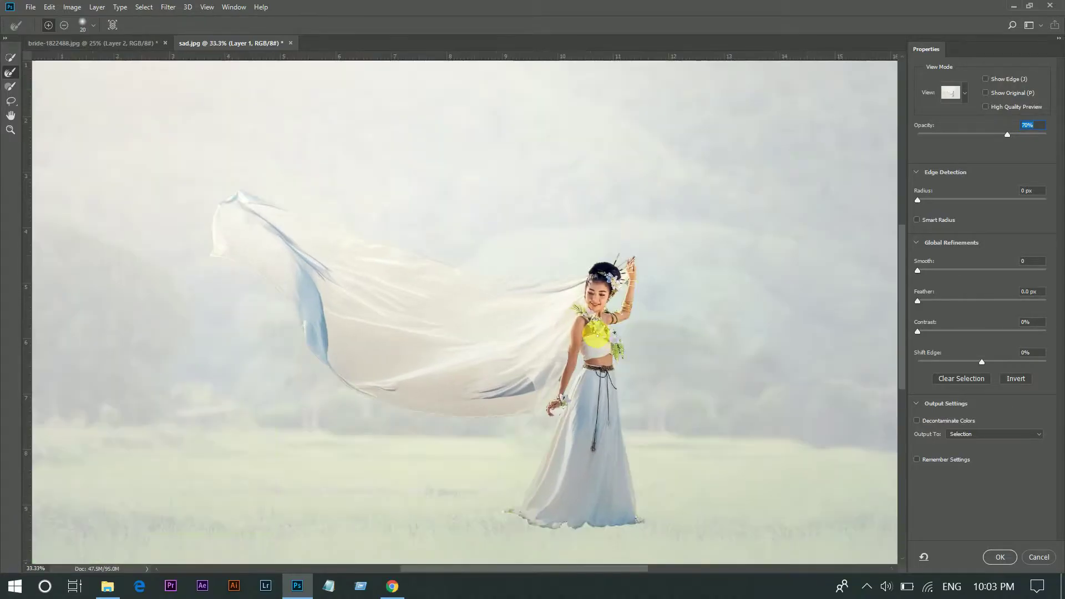
pyautogui.hotkey('ctrl', '+')
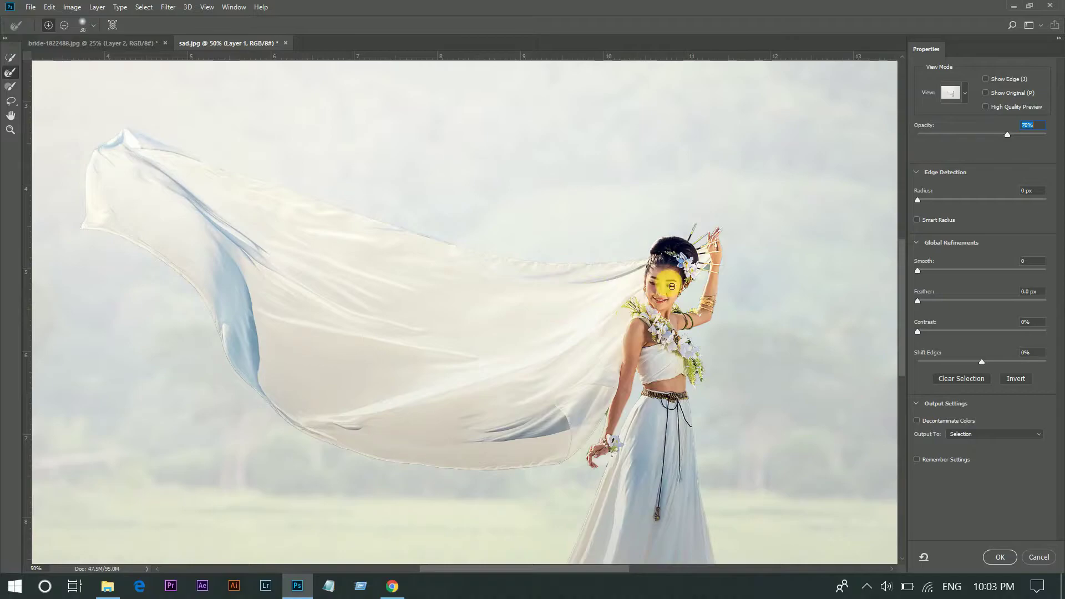
pyautogui.moveTo(672, 286)
pyautogui.mouseDown()
pyautogui.moveTo(690, 265)
pyautogui.moveTo(712, 264)
pyautogui.mouseUp()
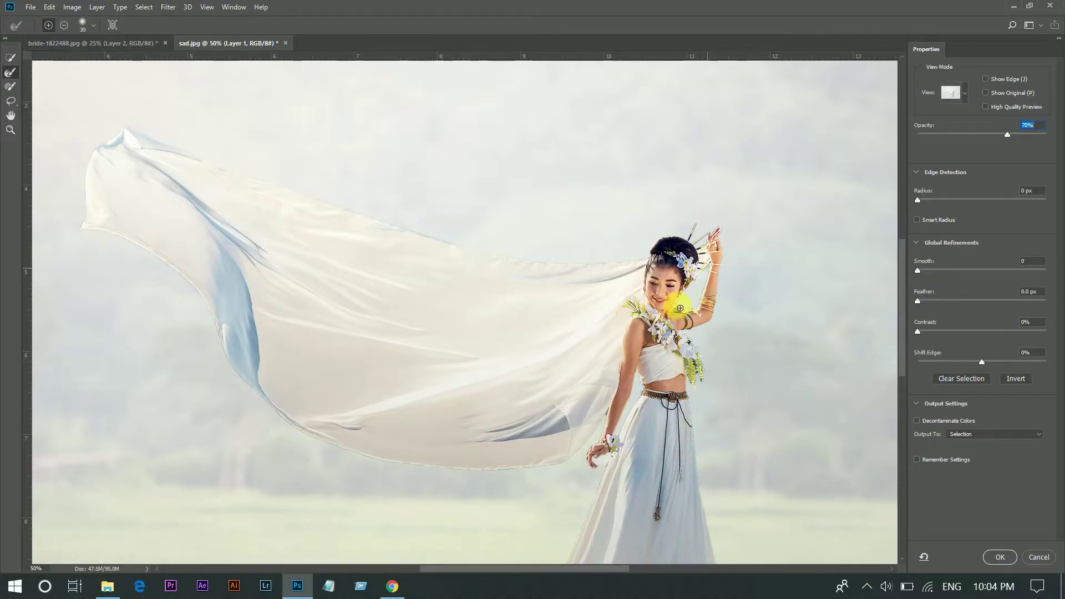
pyautogui.click(684, 310)
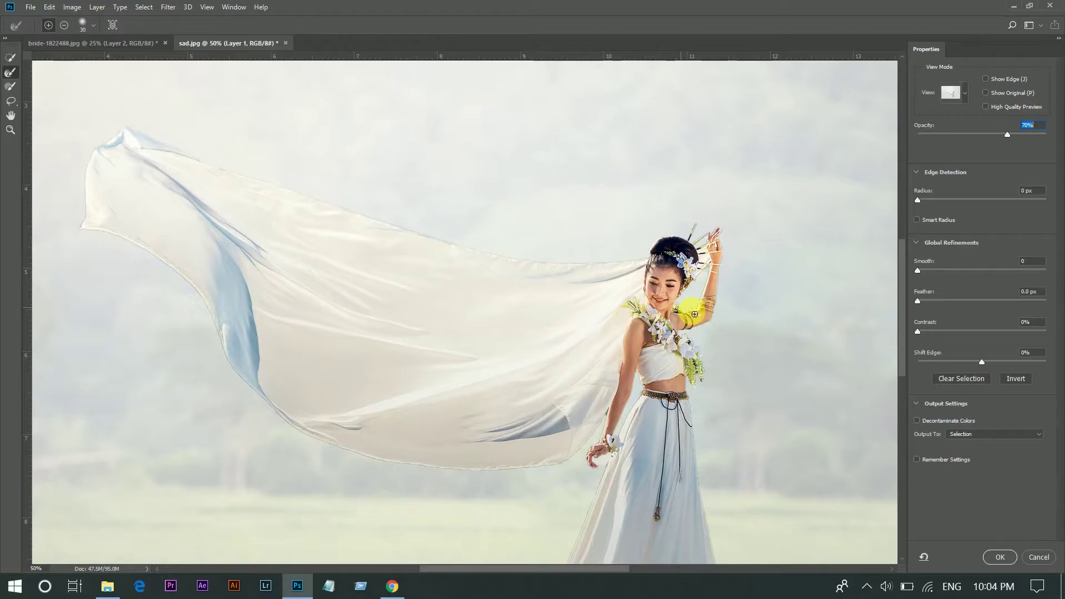
pyautogui.hotkey('ctrl', '+')
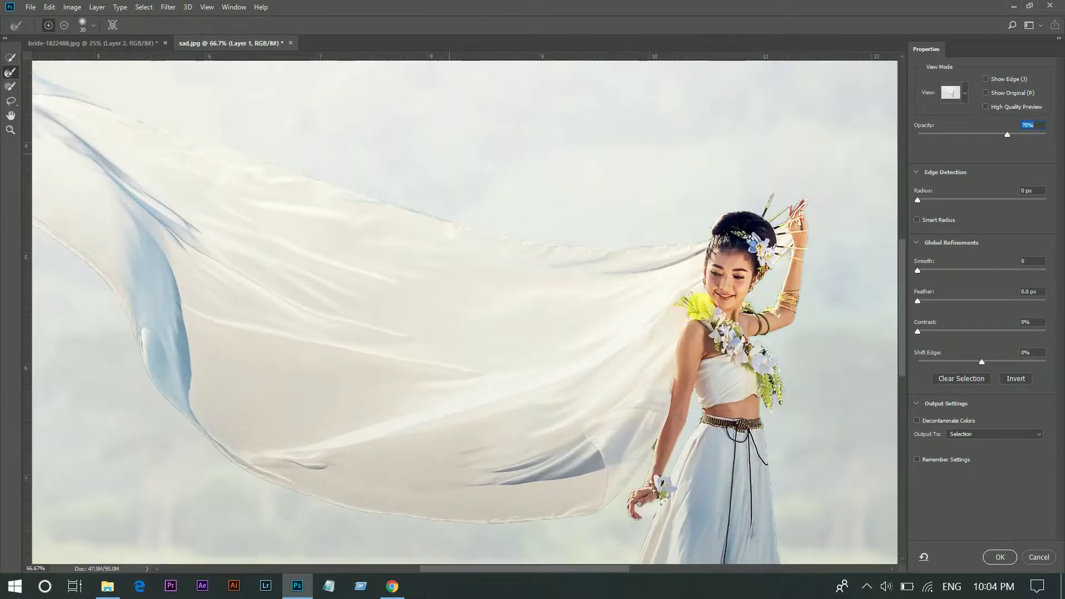
pyautogui.hotkey('ctrl', '+')
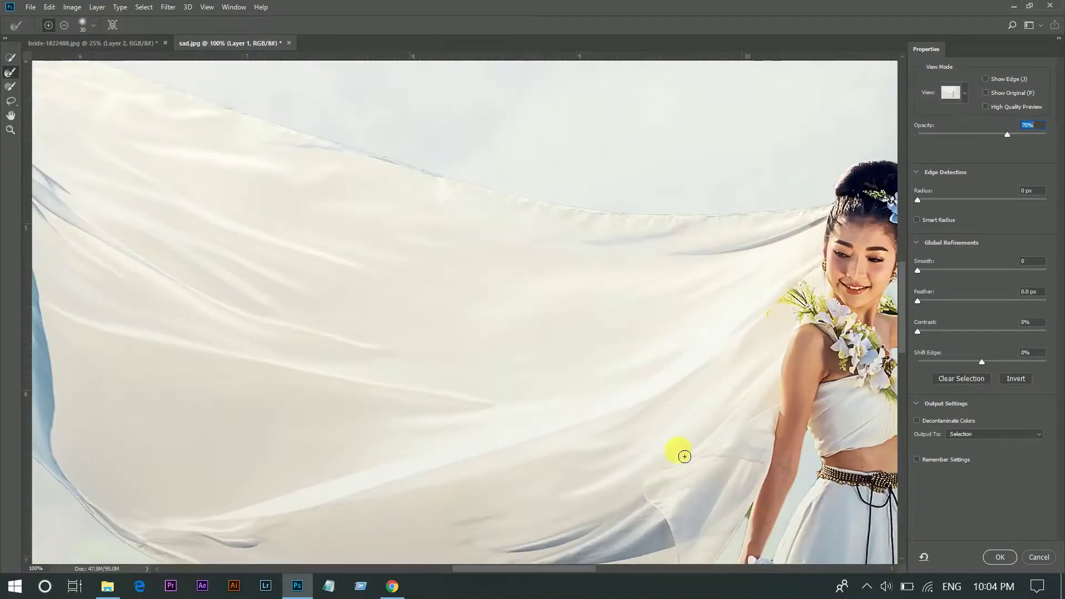
pyautogui.moveTo(583, 569); pyautogui.dragTo(633, 570)
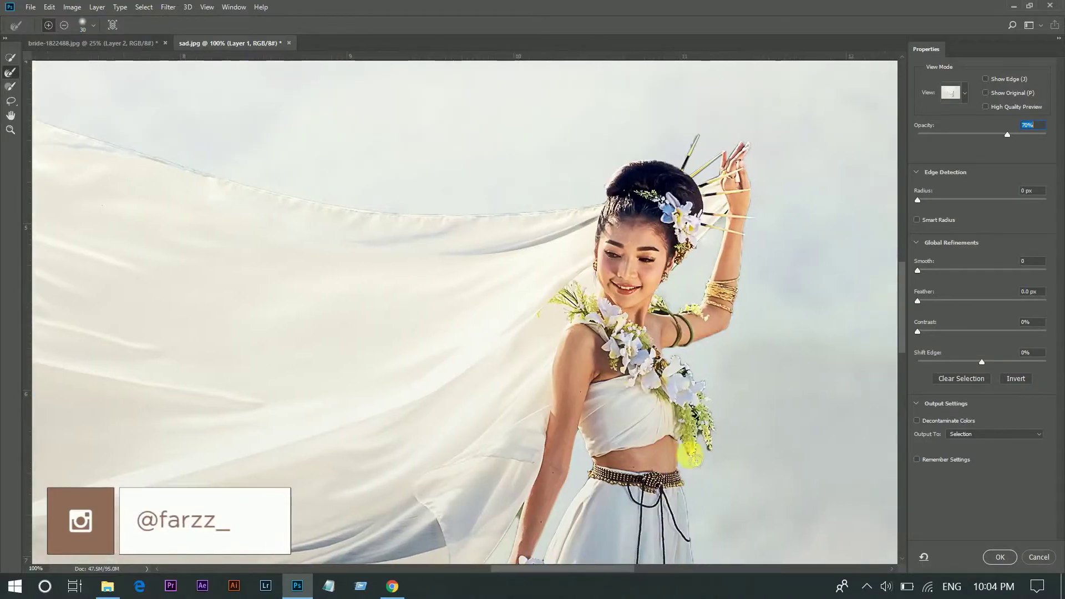
# Brush the edges of the shoulder flowers, arm, hair flowers and forearm
pyautogui.click(713, 436)
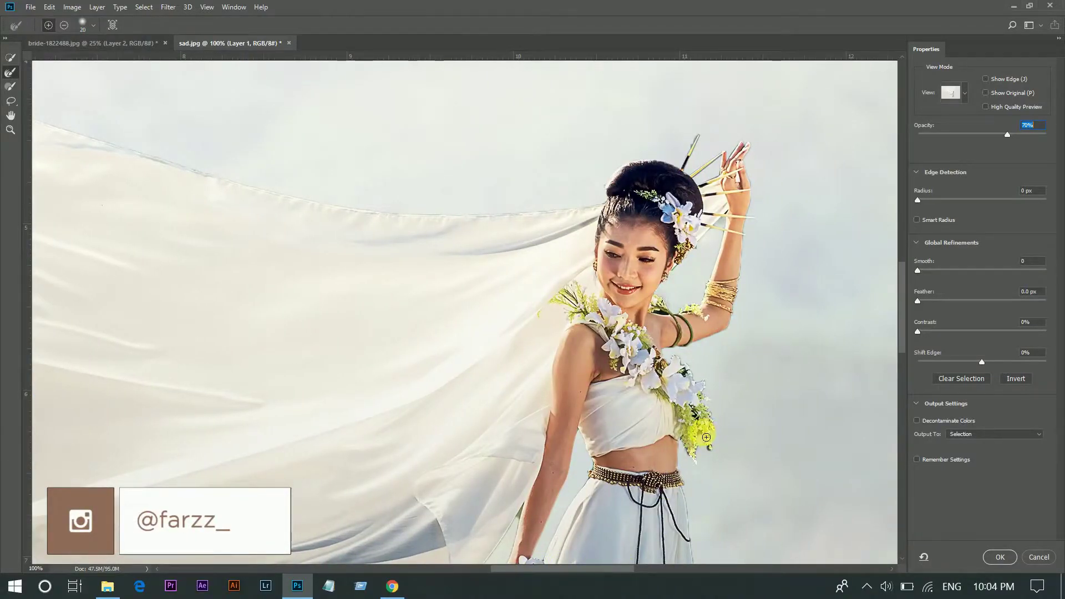
pyautogui.moveTo(706, 437)
pyautogui.mouseDown()
pyautogui.moveTo(716, 453)
pyautogui.moveTo(703, 463)
pyautogui.moveTo(686, 366)
pyautogui.moveTo(710, 397)
pyautogui.mouseUp()
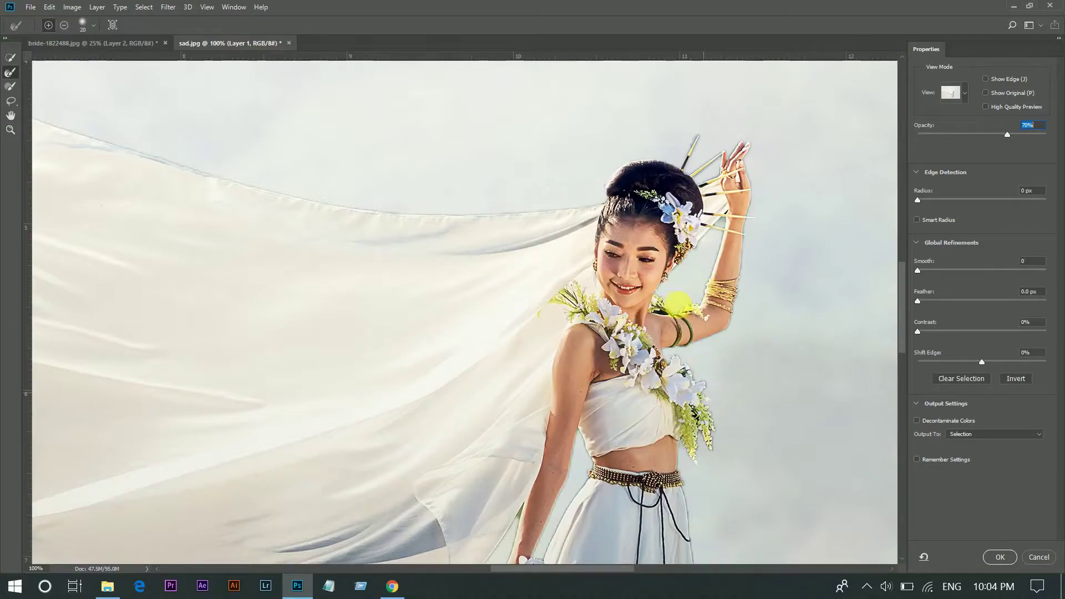
pyautogui.moveTo(678, 302); pyautogui.dragTo(693, 311)
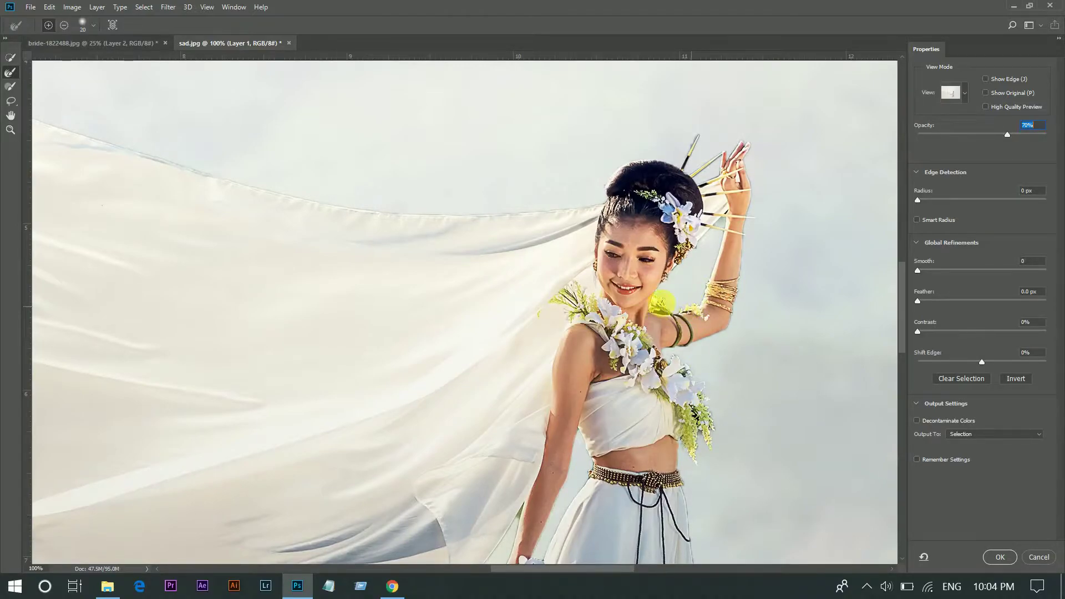
pyautogui.moveTo(662, 303)
pyautogui.mouseDown()
pyautogui.moveTo(701, 248)
pyautogui.moveTo(693, 150)
pyautogui.moveTo(735, 120)
pyautogui.mouseUp()
pyautogui.moveTo(670, 303)
pyautogui.mouseDown()
pyautogui.moveTo(630, 474)
pyautogui.moveTo(517, 462)
pyautogui.mouseUp()
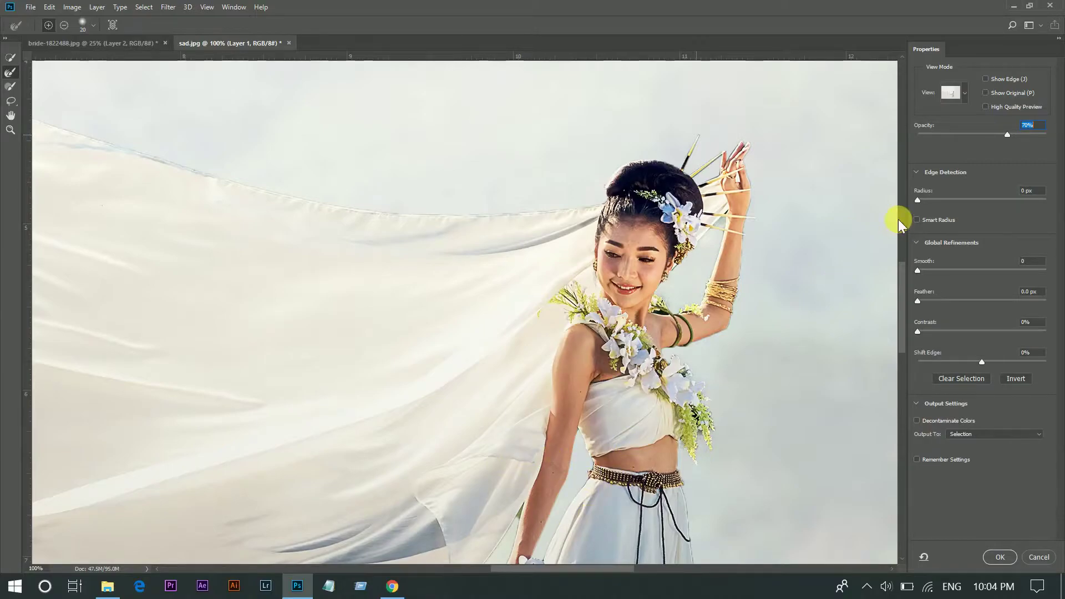
pyautogui.moveTo(905, 270); pyautogui.dragTo(908, 330)
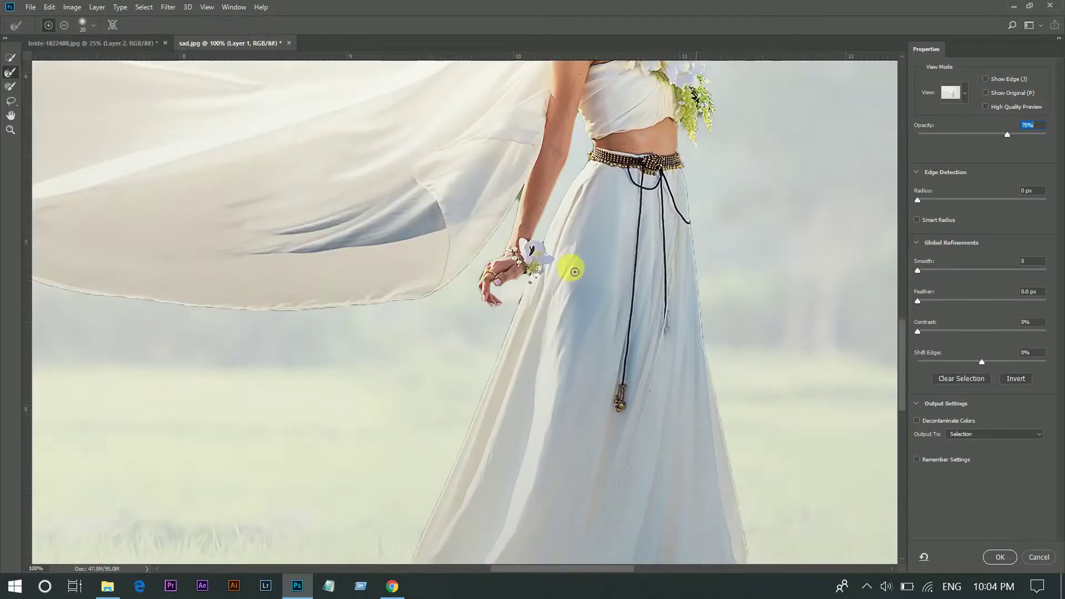
pyautogui.moveTo(544, 246)
pyautogui.mouseDown()
pyautogui.moveTo(507, 209)
pyautogui.moveTo(515, 201)
pyautogui.mouseUp()
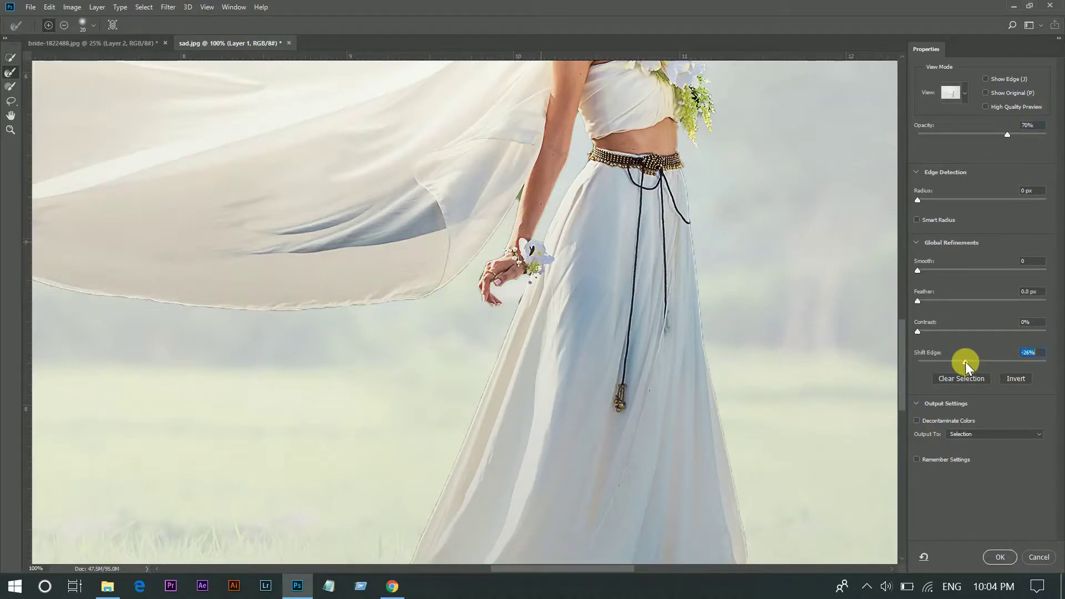
# Set Shift Edge -26%, Contrast about 10%, and Radius 1 px with Smart Radius
pyautogui.moveTo(904, 361); pyautogui.dragTo(909, 294)
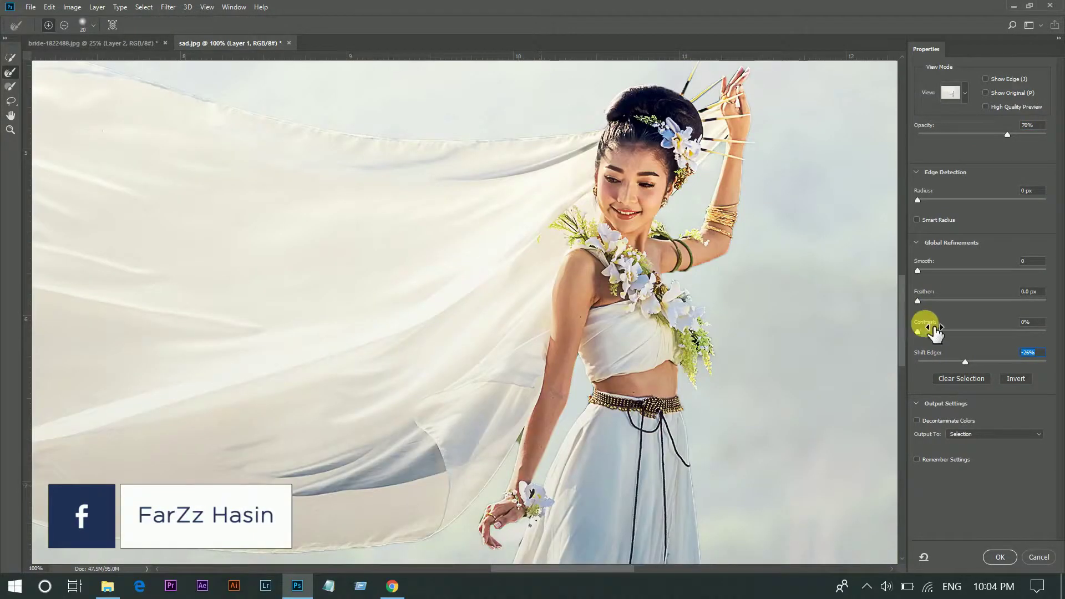
pyautogui.moveTo(934, 331); pyautogui.dragTo(931, 331)
pyautogui.click(917, 219)
pyautogui.moveTo(918, 200); pyautogui.dragTo(923, 198)
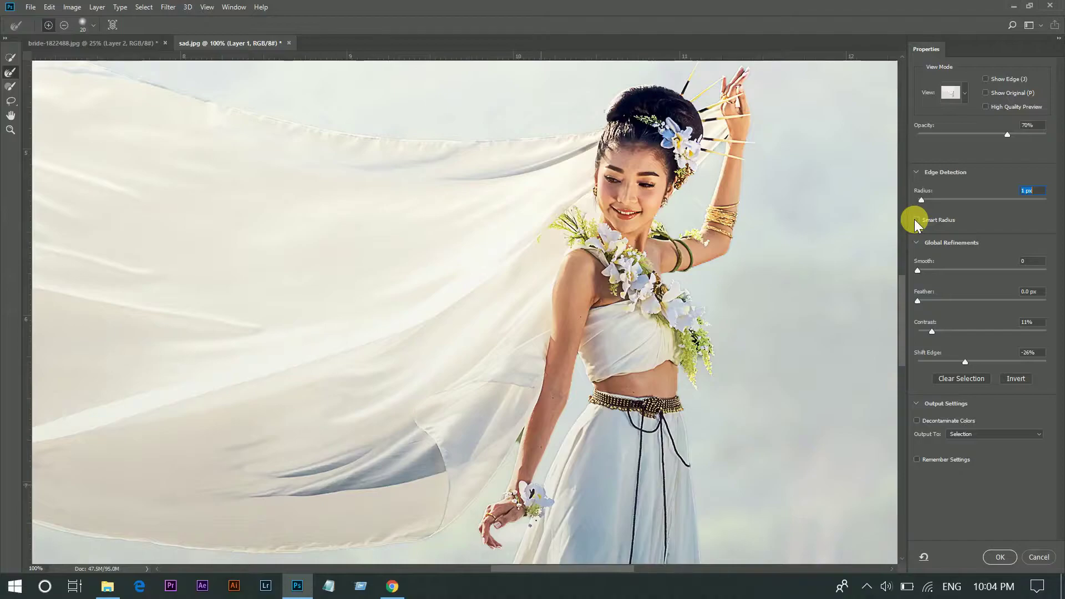
pyautogui.click(915, 219)
# Output the refined selection to a new layer with layer mask, creating Layer 1 copy
pyautogui.hotkey('ctrl', '0')
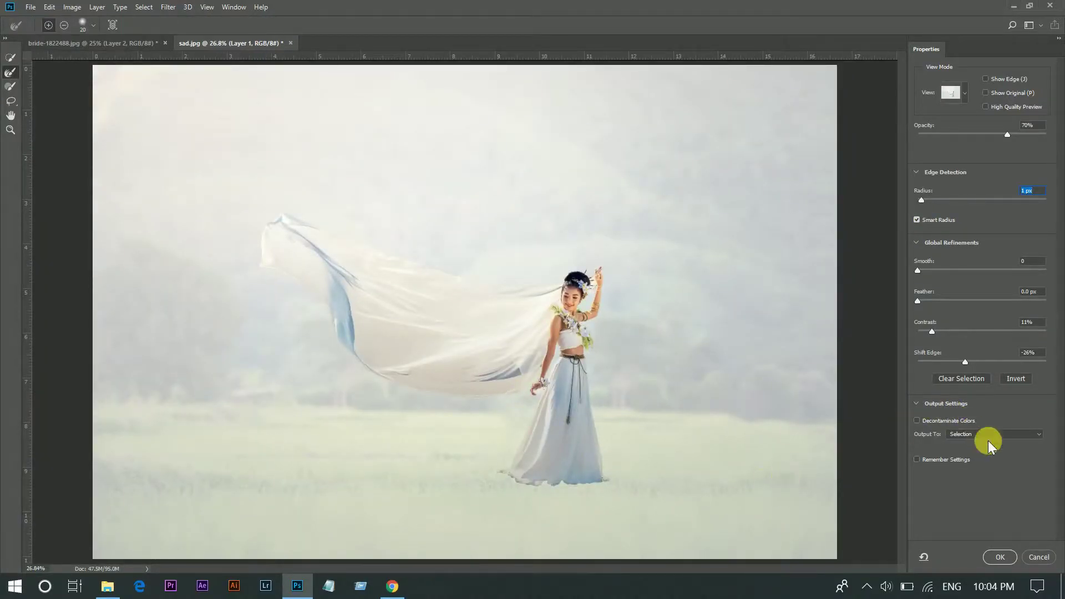
pyautogui.click(987, 434)
pyautogui.click(987, 461)
pyautogui.click(1003, 557)
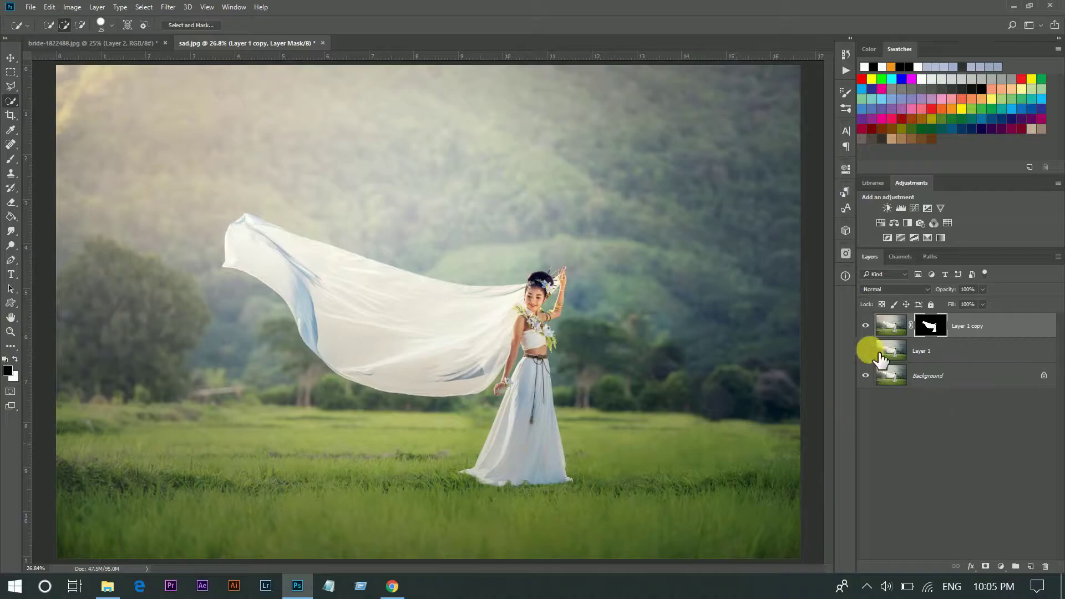
# Toggle layer visibility to check the cut-out, then show Layer 1 again
pyautogui.click(865, 376)
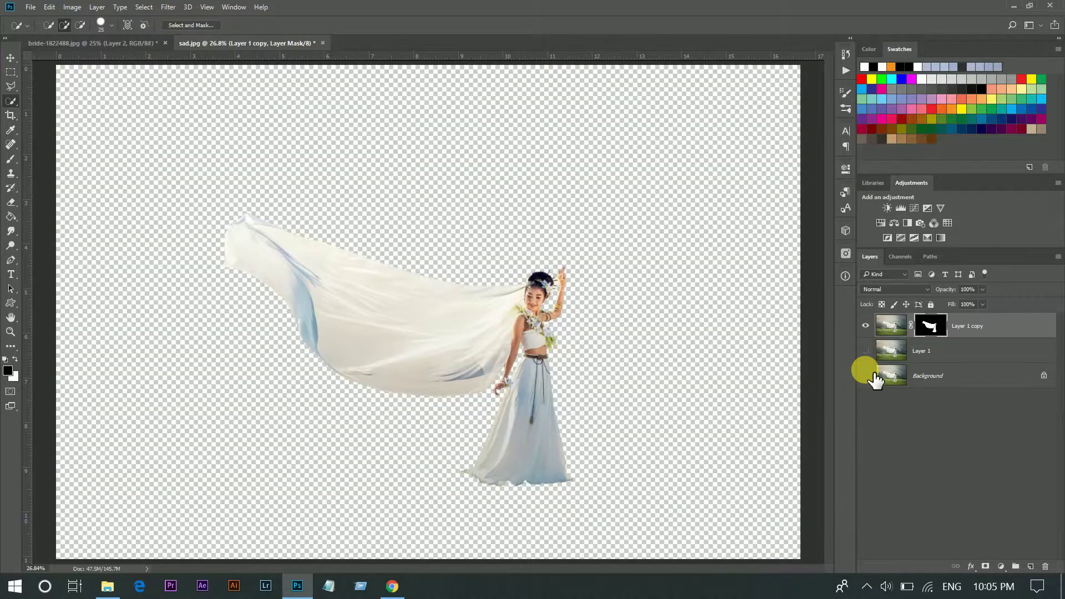
pyautogui.click(865, 375)
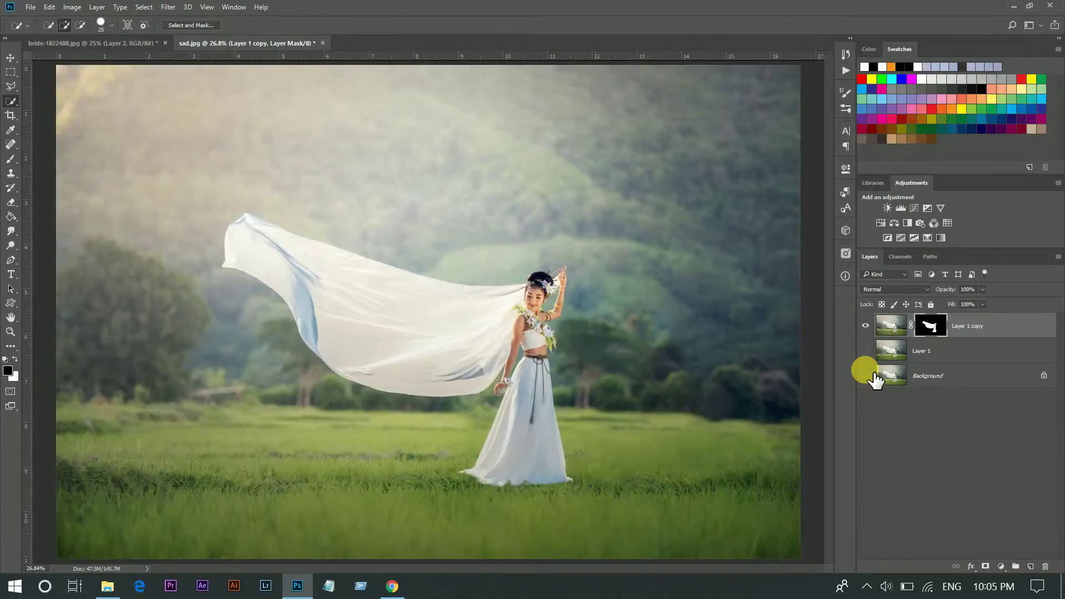
pyautogui.click(866, 375)
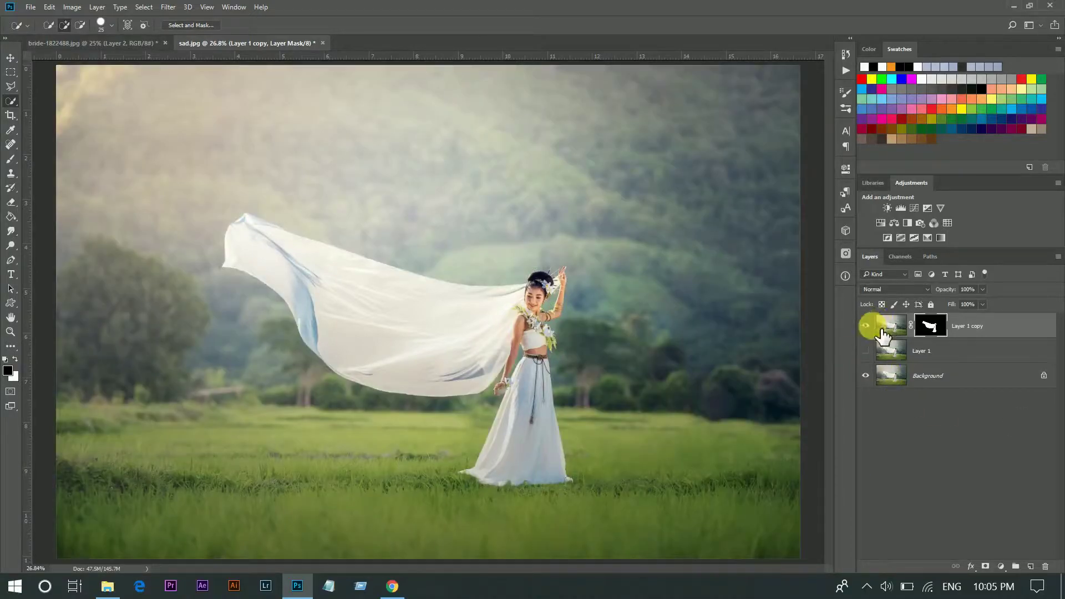
pyautogui.click(866, 350)
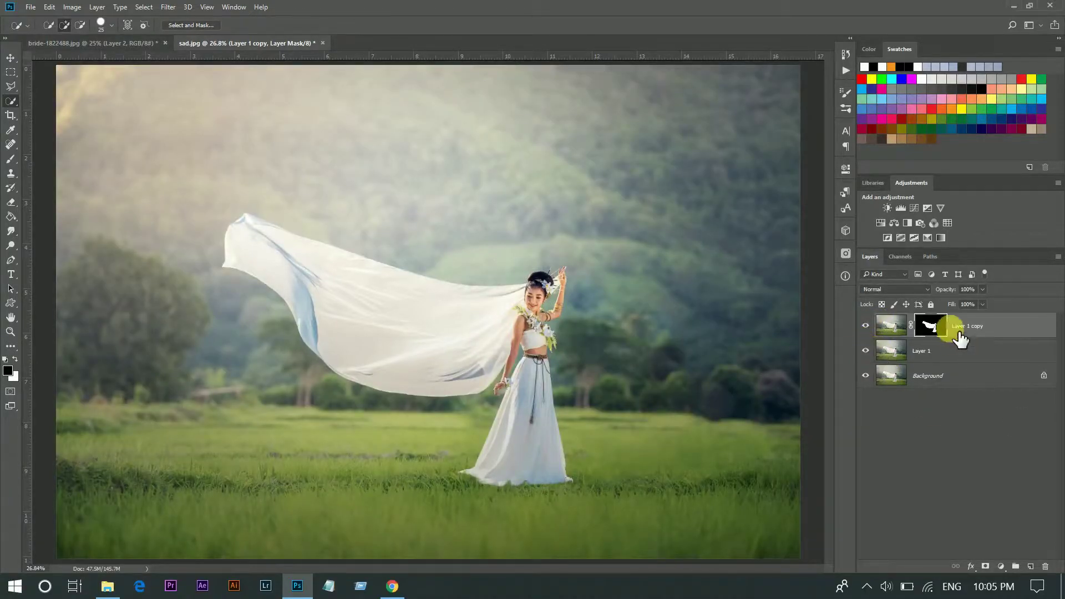
pyautogui.hotkey('ctrl', '+')
# Load the bride mask as a selection on Layer 1, hide the copy, and set Expand to 20 px
pyautogui.keyDown('ctrl'); pyautogui.click(931, 326); pyautogui.keyUp('ctrl')
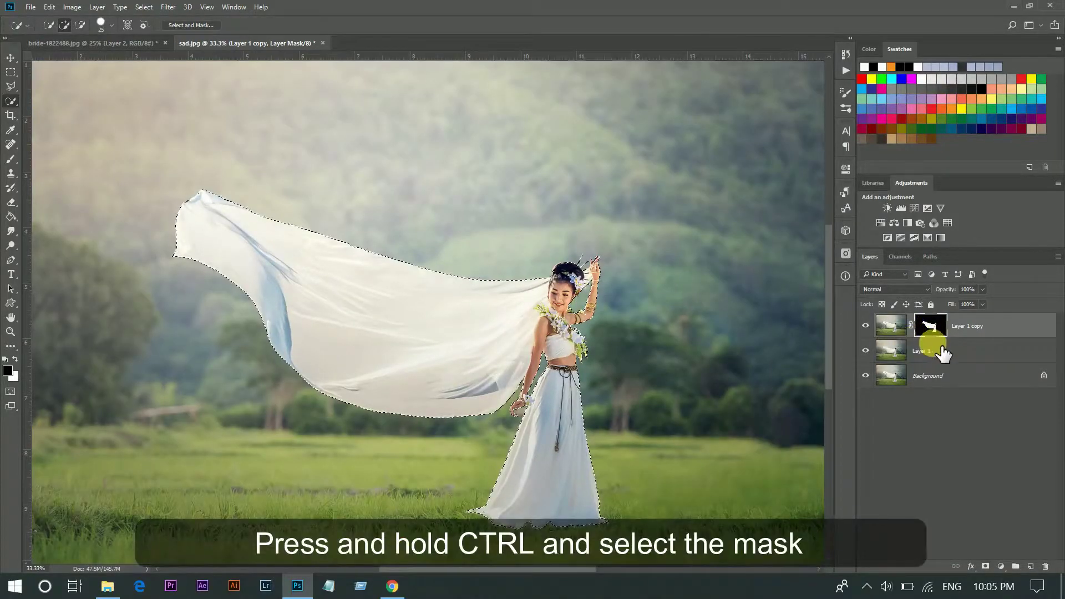
pyautogui.click(891, 350)
pyautogui.click(866, 321)
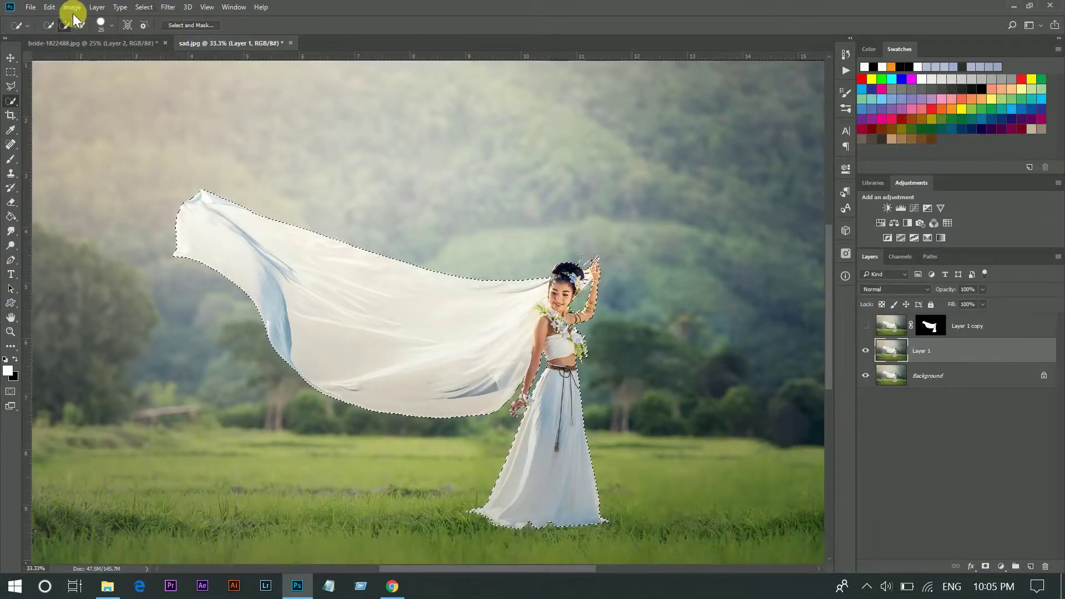
pyautogui.click(147, 8)
pyautogui.moveTo(164, 223)
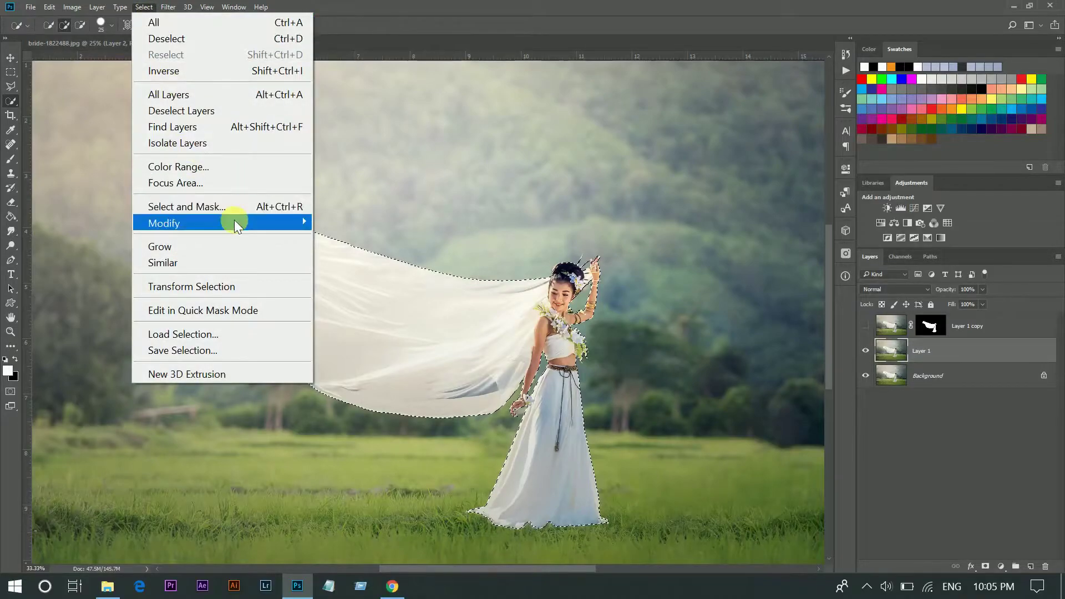
pyautogui.click(358, 254)
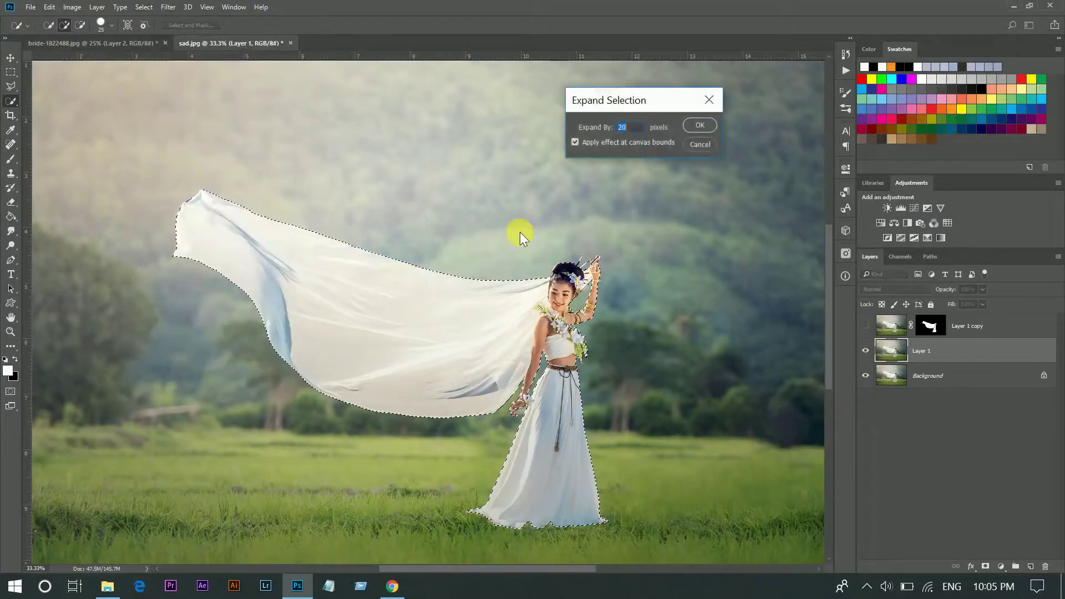
# Expand the selection 20 px, Content-Aware fill it to erase the bride, then deselect
pyautogui.click(702, 126)
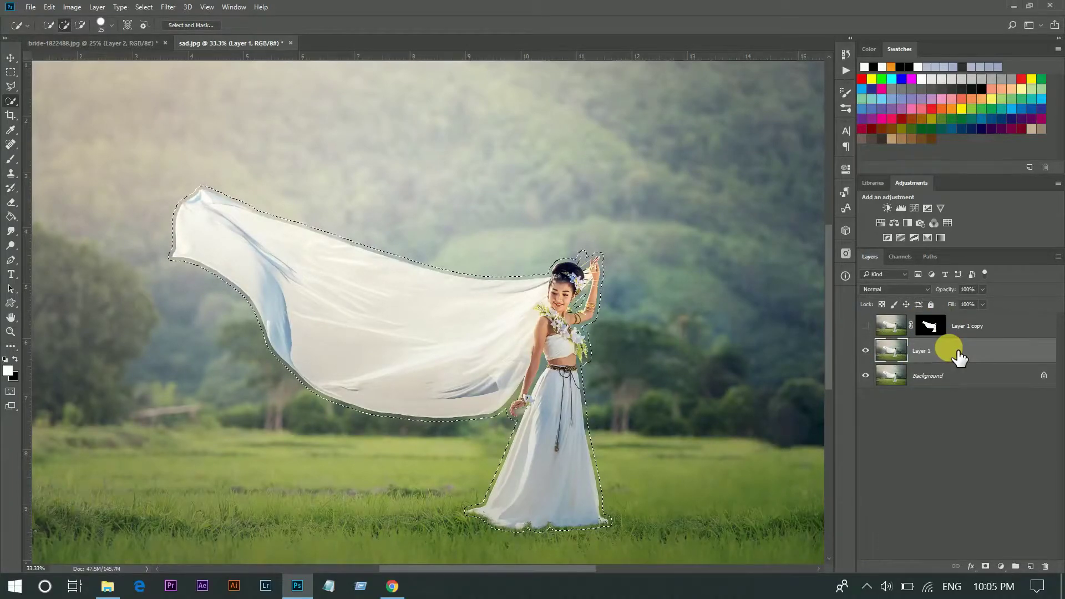
pyautogui.click(50, 8)
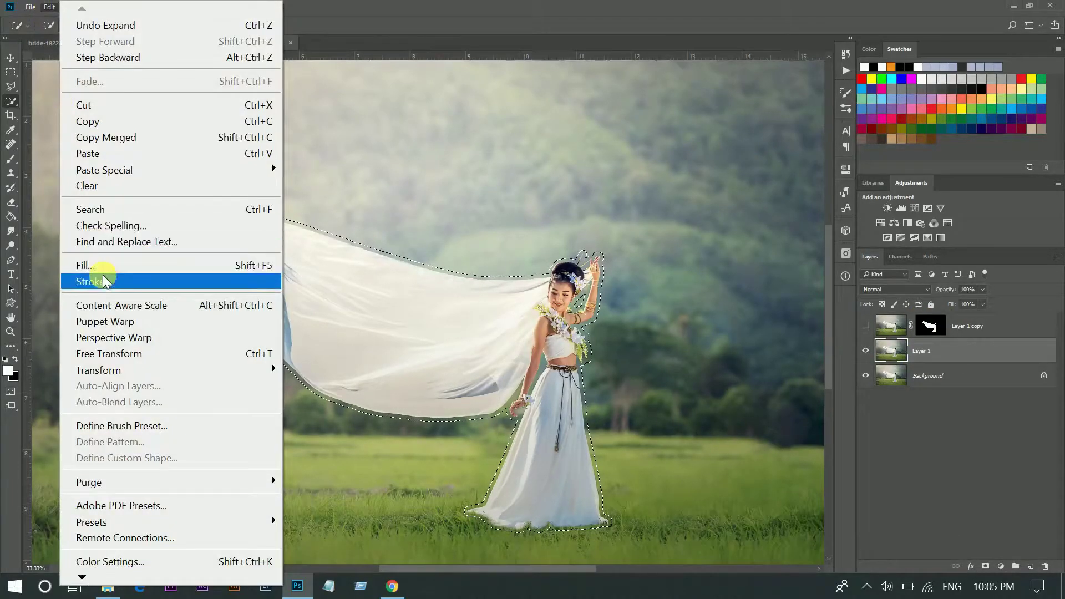
pyautogui.click(86, 265)
pyautogui.click(499, 172)
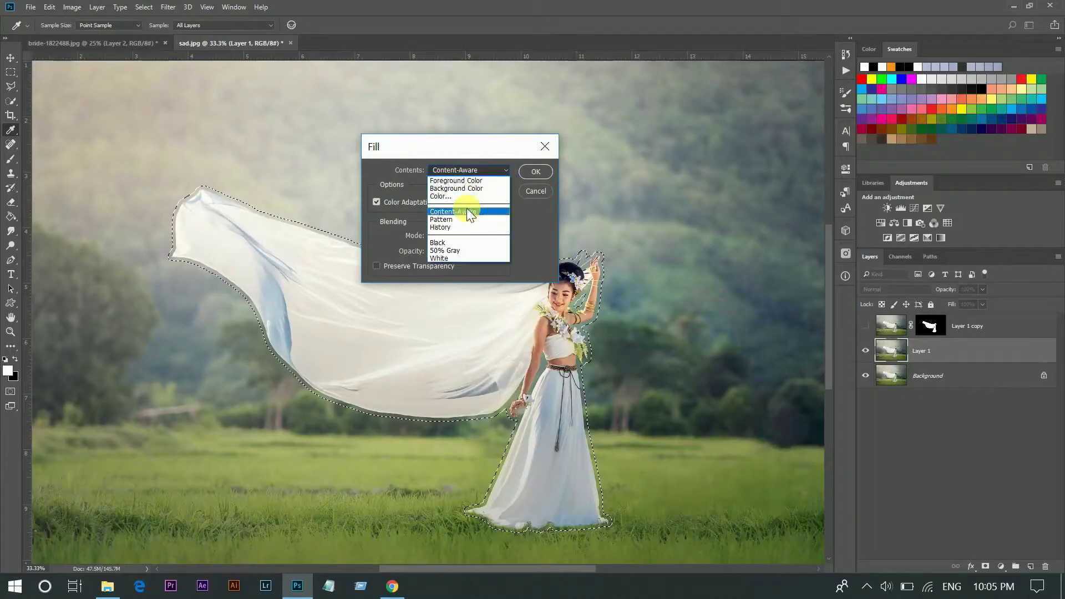
pyautogui.click(463, 197)
pyautogui.click(535, 171)
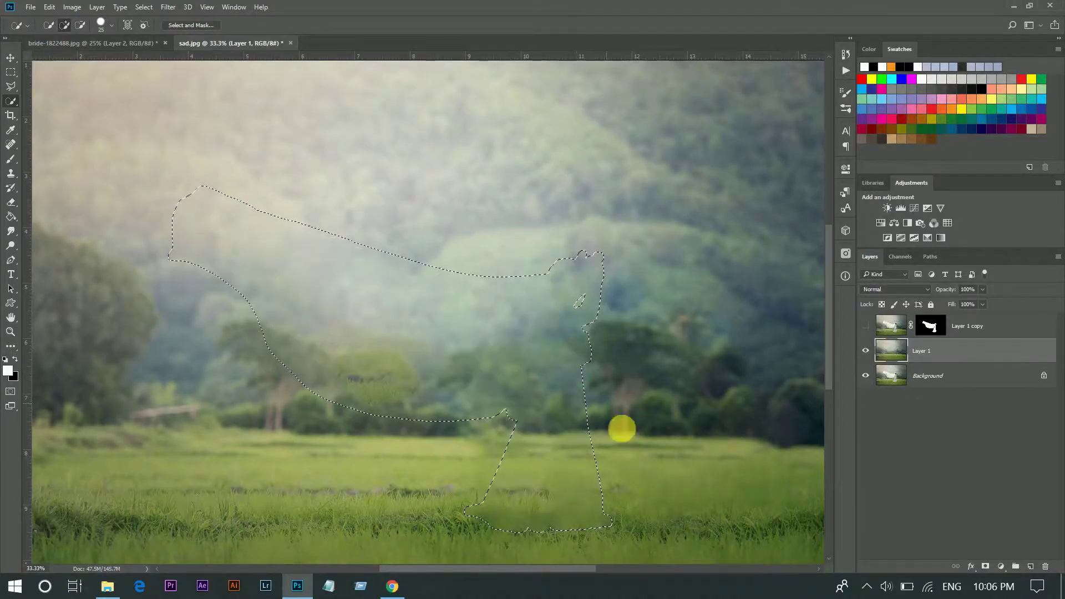
pyautogui.hotkey('ctrl', 'd')
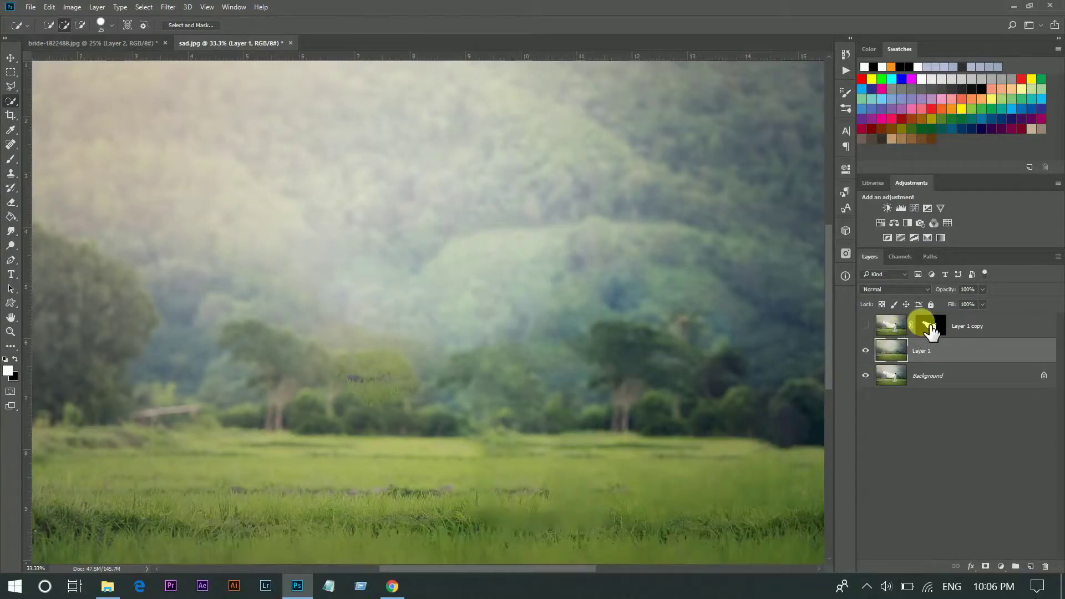
# Target Layer 1 copy's mask with the Brush, swapped colours, and show the layer again
pyautogui.click(925, 326)
pyautogui.click(11, 159)
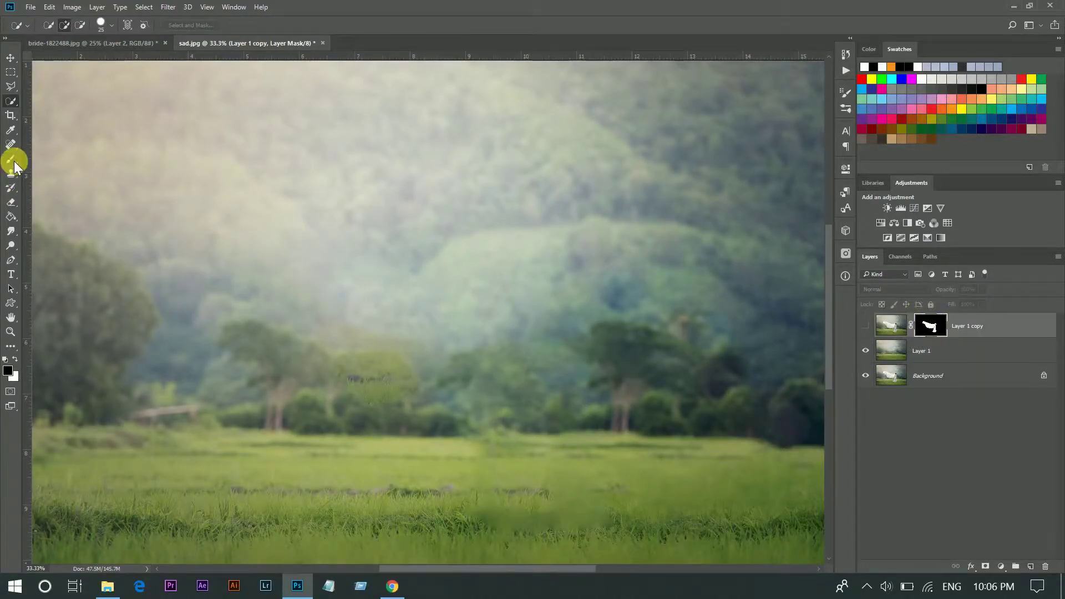
pyautogui.press('x')
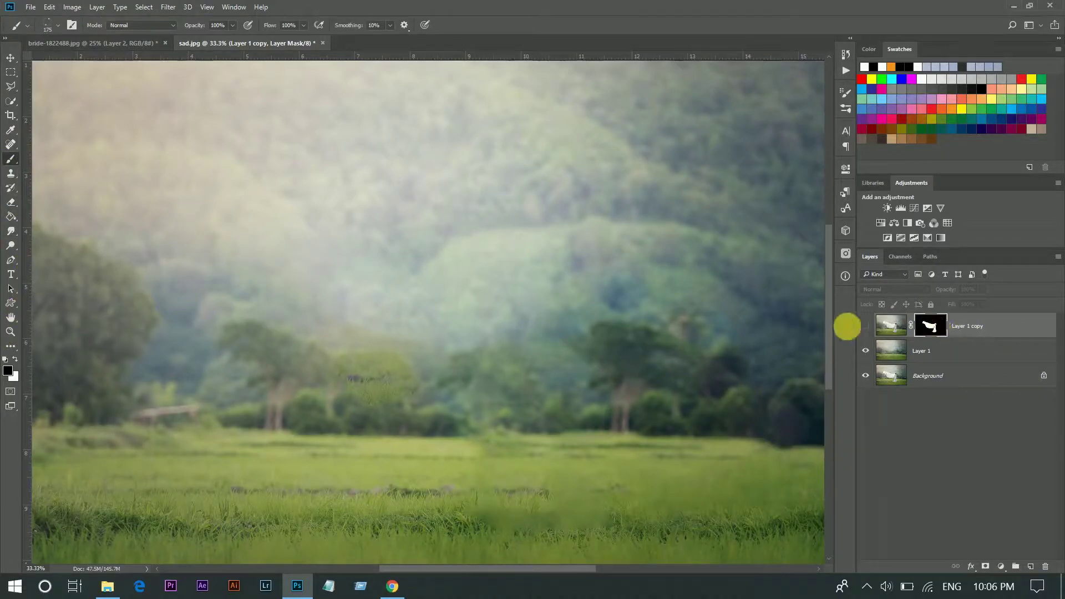
pyautogui.click(866, 326)
pyautogui.click(932, 328)
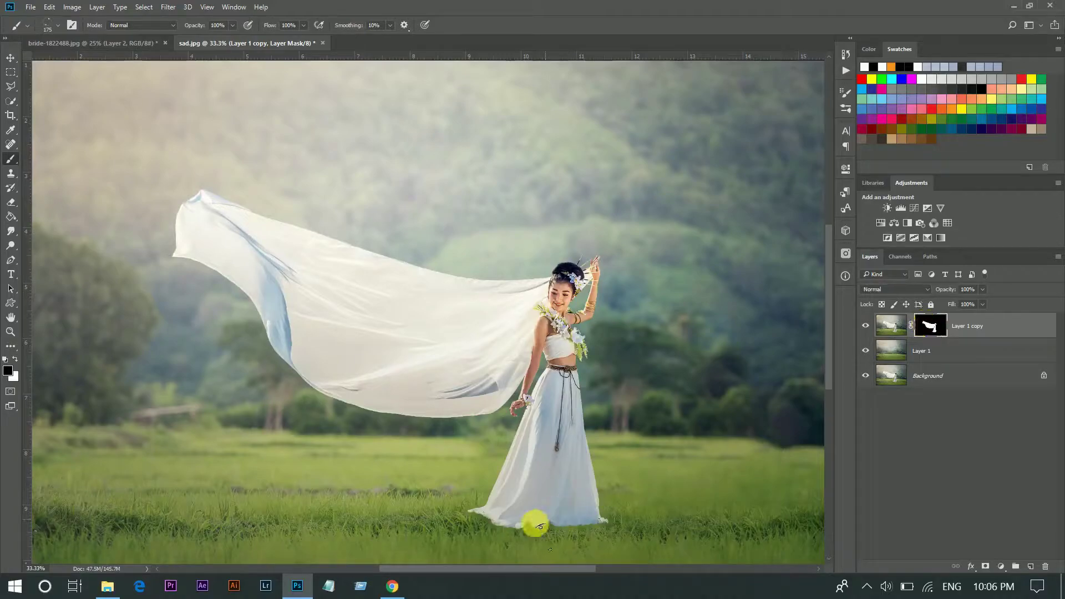
# Paint the mask along the dress hem with a Soft Round 175 px brush
pyautogui.click(49, 28)
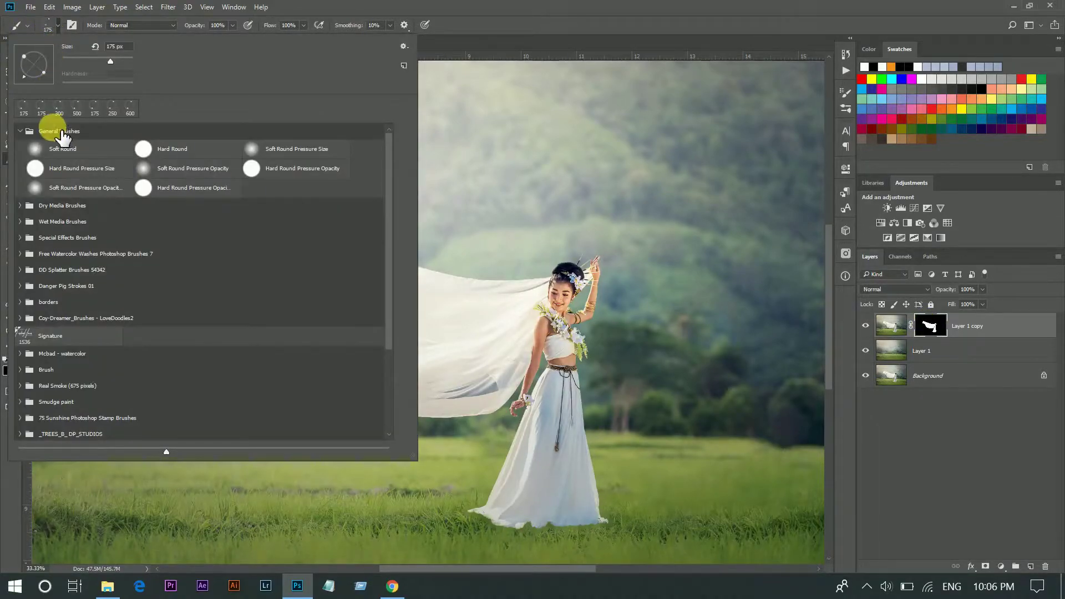
pyautogui.click(45, 147)
pyautogui.click(582, 92)
pyautogui.click(930, 325)
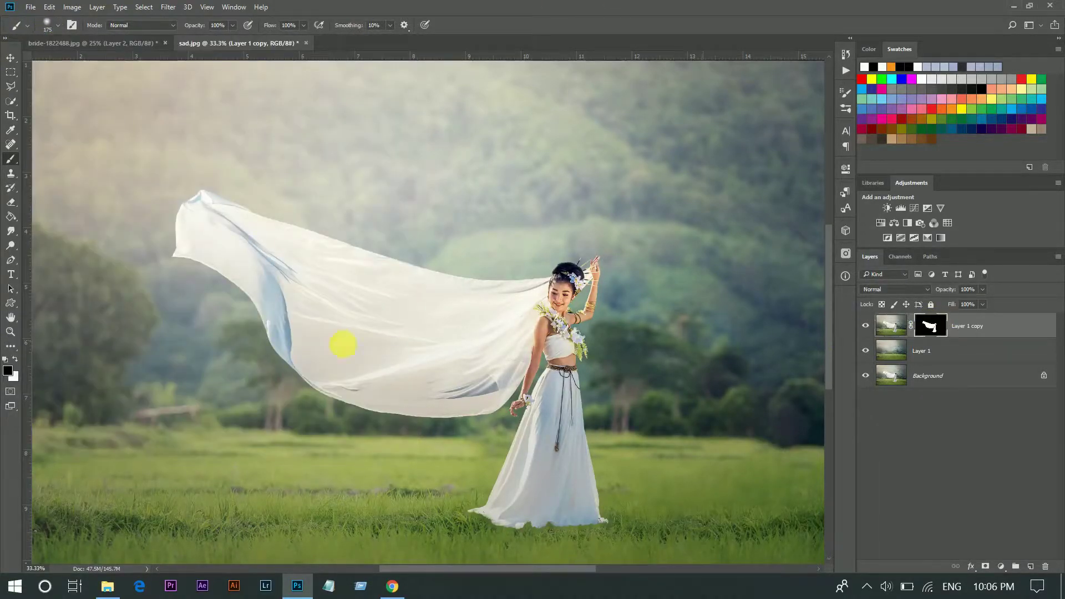
pyautogui.moveTo(442, 532)
pyautogui.mouseDown()
pyautogui.moveTo(487, 513)
pyautogui.moveTo(642, 523)
pyautogui.moveTo(526, 546)
pyautogui.moveTo(488, 524)
pyautogui.moveTo(481, 537)
pyautogui.moveTo(627, 533)
pyautogui.moveTo(510, 545)
pyautogui.mouseUp()
pyautogui.click(953, 361)
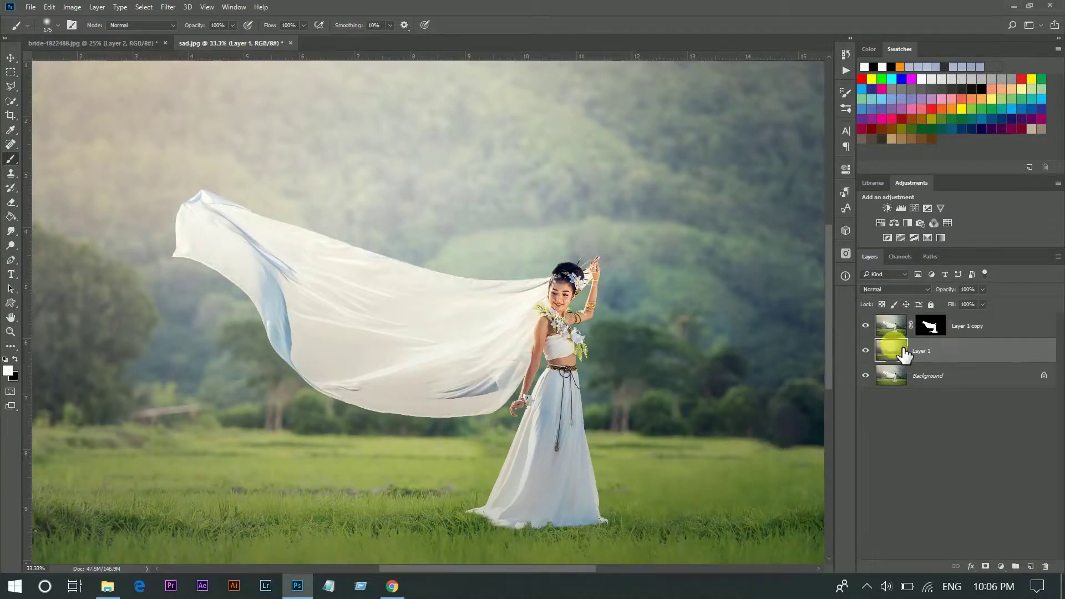
# Clone sampled grass over the dress hem on Layer 1, resizing the brush and undoing one stroke
pyautogui.click(11, 173)
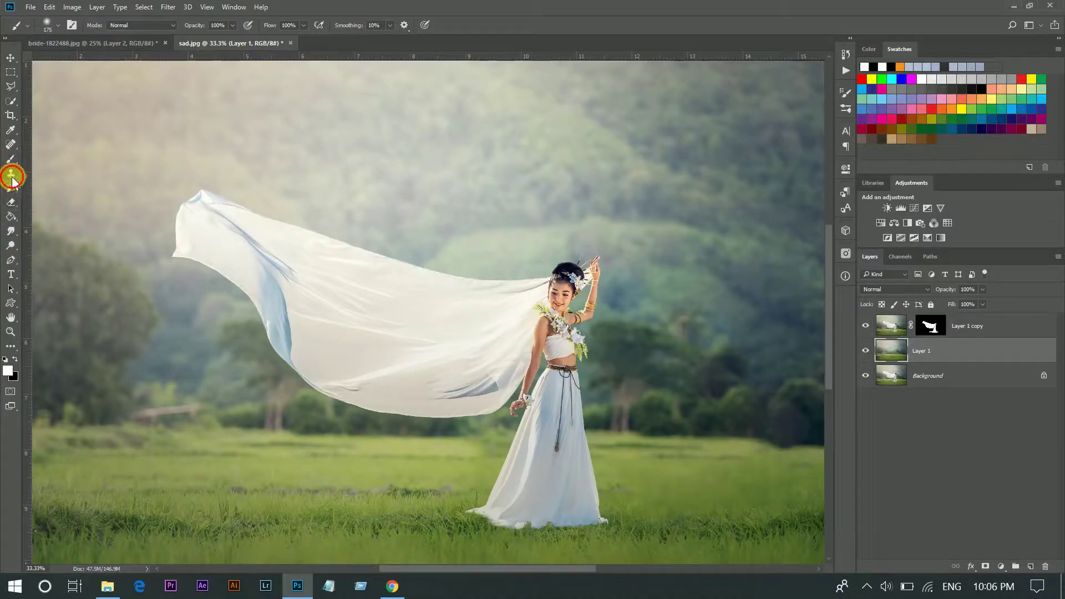
pyautogui.keyDown('alt'); pyautogui.click(442, 501); pyautogui.keyUp('alt')
pyautogui.moveTo(442, 501)
pyautogui.mouseDown()
pyautogui.moveTo(515, 512)
pyautogui.moveTo(439, 502)
pyautogui.moveTo(501, 498)
pyautogui.moveTo(475, 487)
pyautogui.mouseUp()
pyautogui.press('[')
pyautogui.press('[')
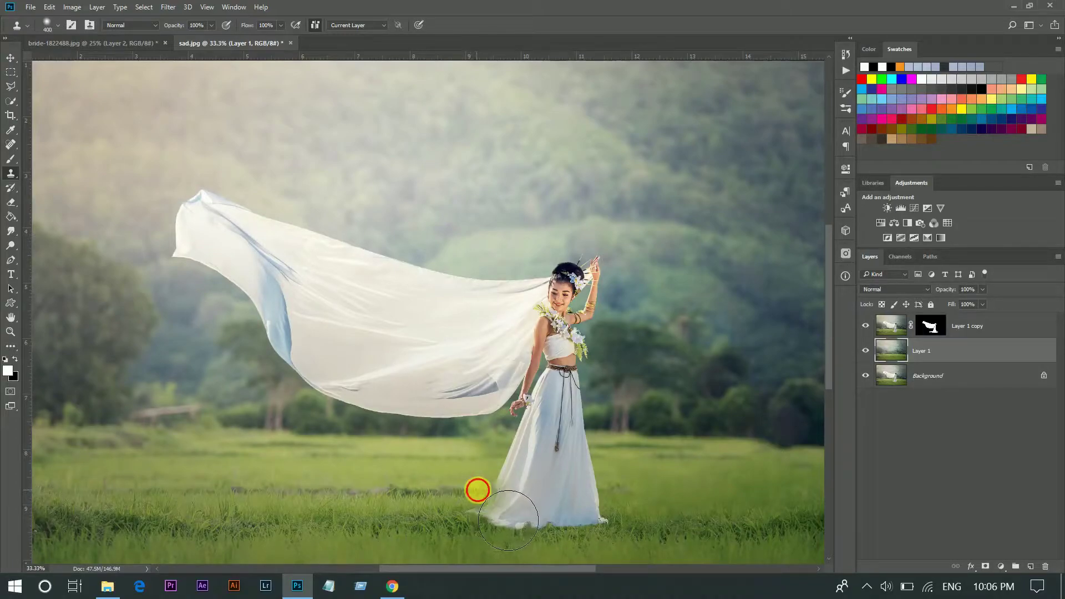
pyautogui.press(']')
pyautogui.press(']')
pyautogui.press(']')
pyautogui.moveTo(550, 488); pyautogui.dragTo(580, 520)
pyautogui.hotkey('ctrl', 'z')
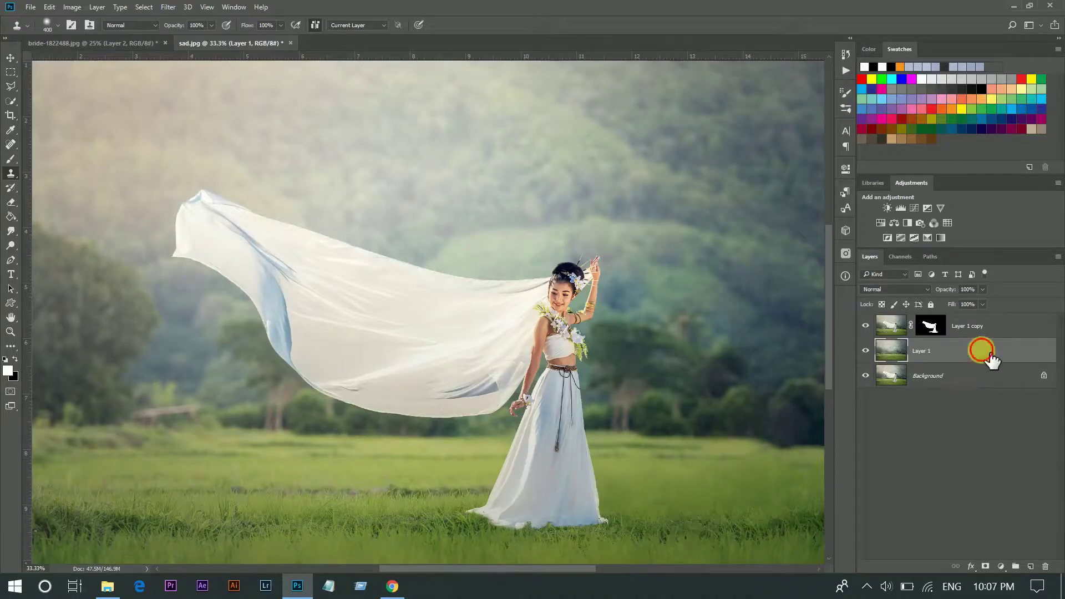
pyautogui.moveTo(982, 349); pyautogui.dragTo(938, 330)
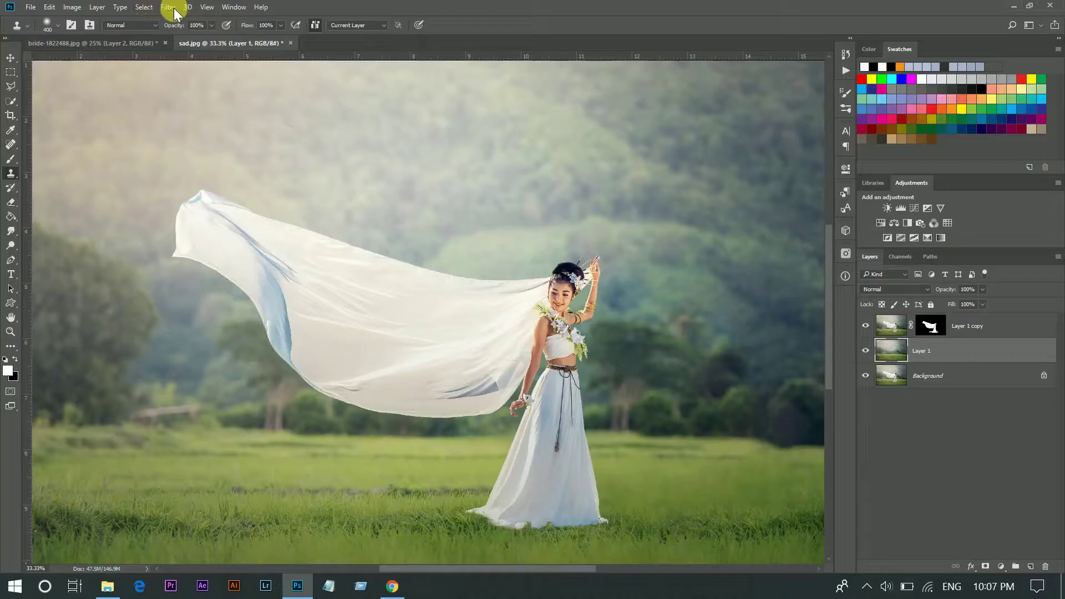
# Start a Tilt-Shift blur and move the sharp focus band onto the foreground grass
pyautogui.click(144, 7)
pyautogui.moveTo(168, 6)
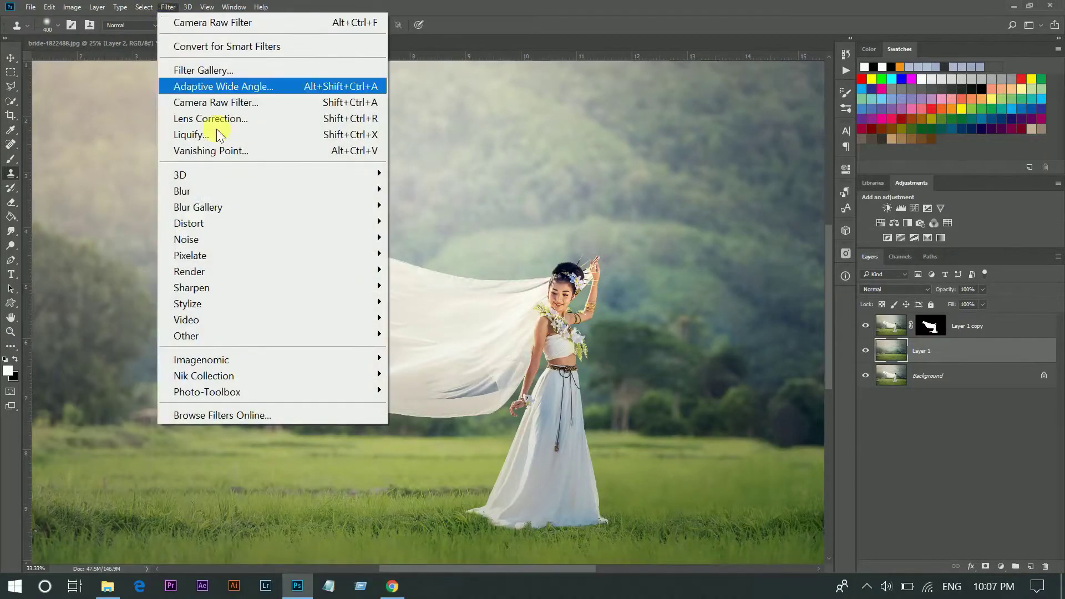
pyautogui.moveTo(198, 206)
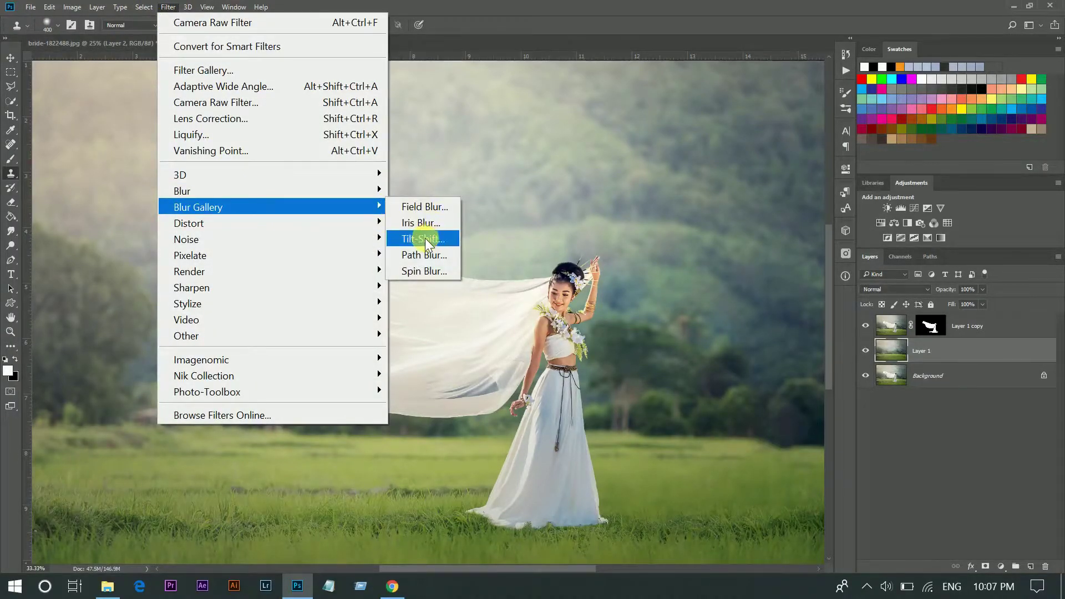
pyautogui.click(430, 238)
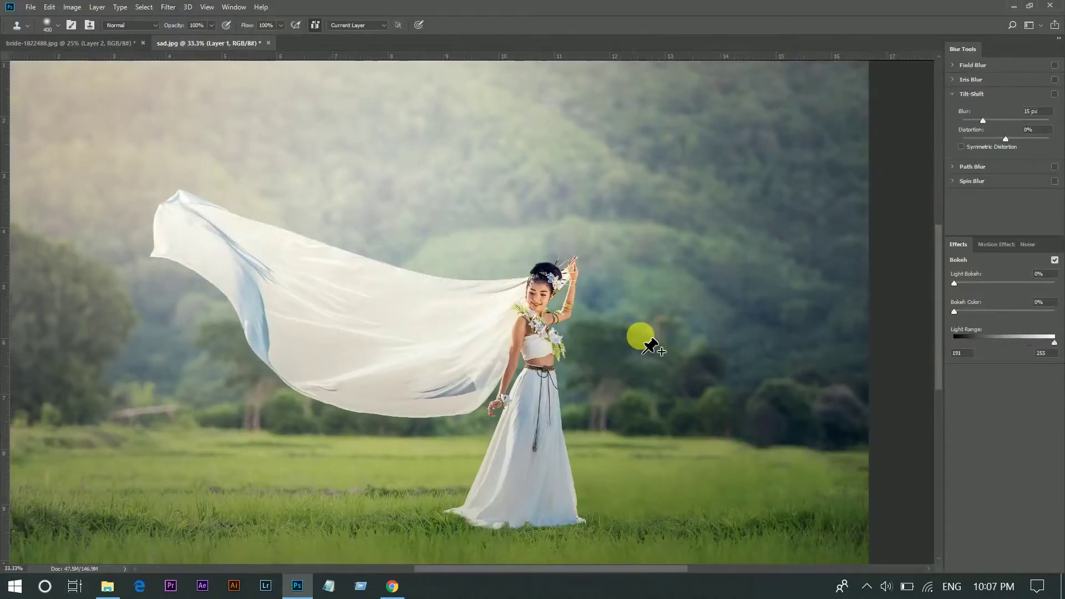
pyautogui.click(405, 314)
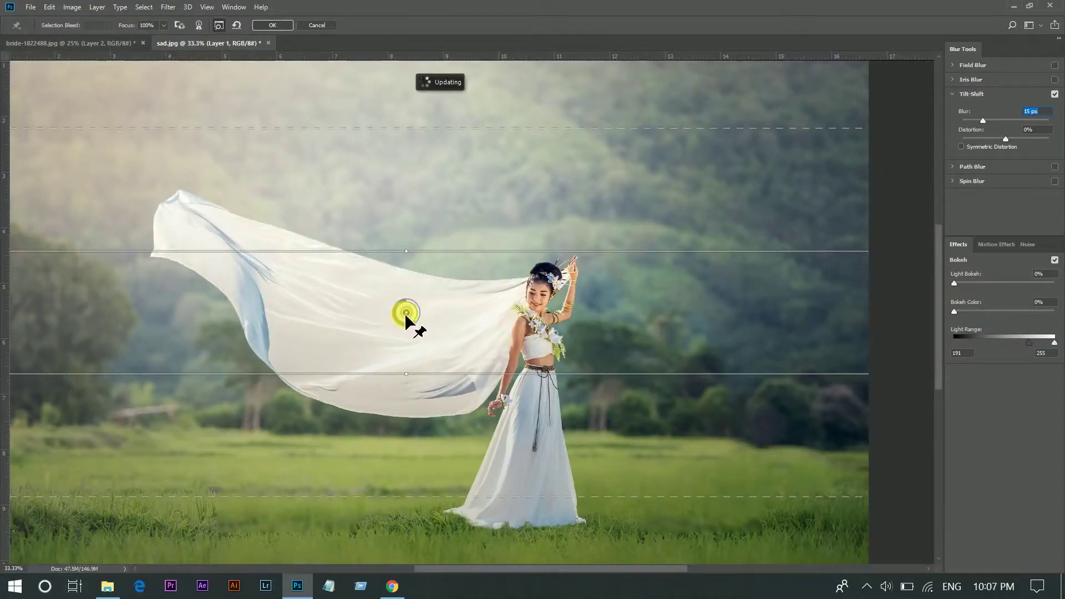
pyautogui.hotkey('ctrl', '-')
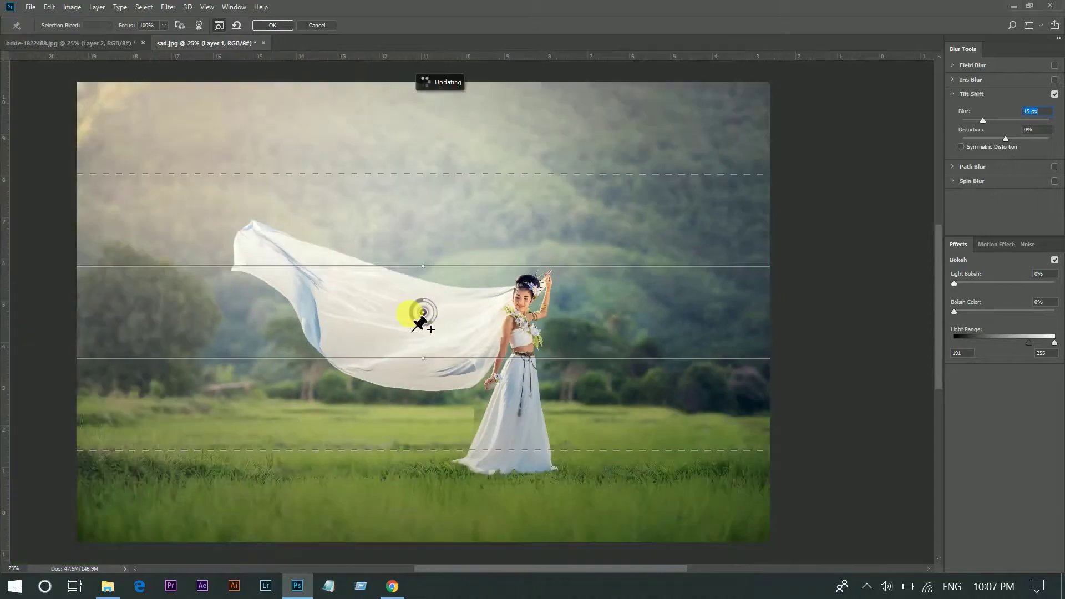
pyautogui.moveTo(470, 313); pyautogui.dragTo(470, 514)
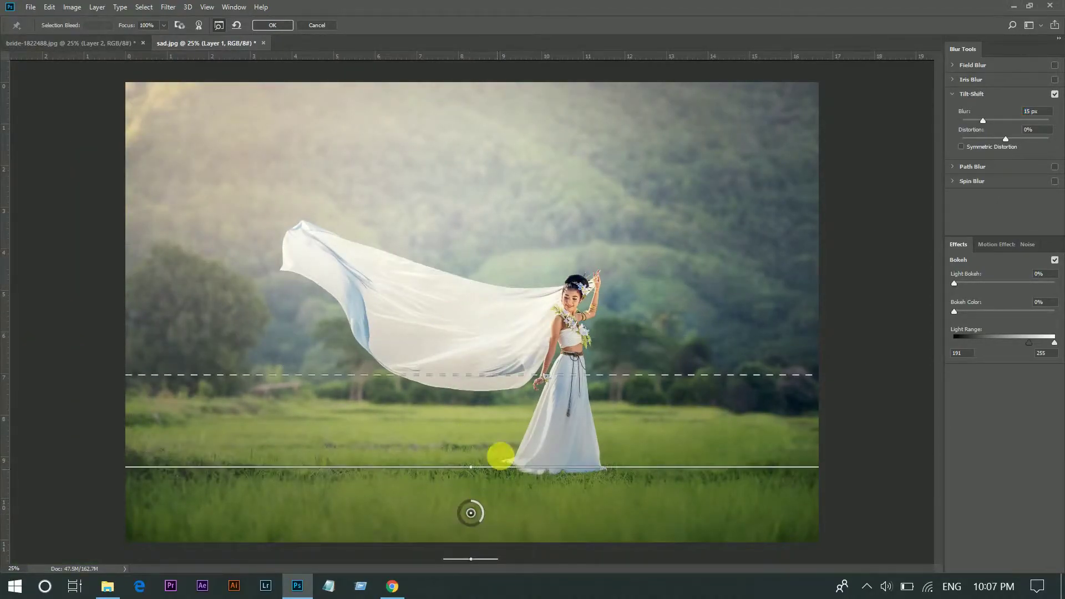
pyautogui.click(488, 467)
pyautogui.moveTo(497, 478); pyautogui.dragTo(508, 450)
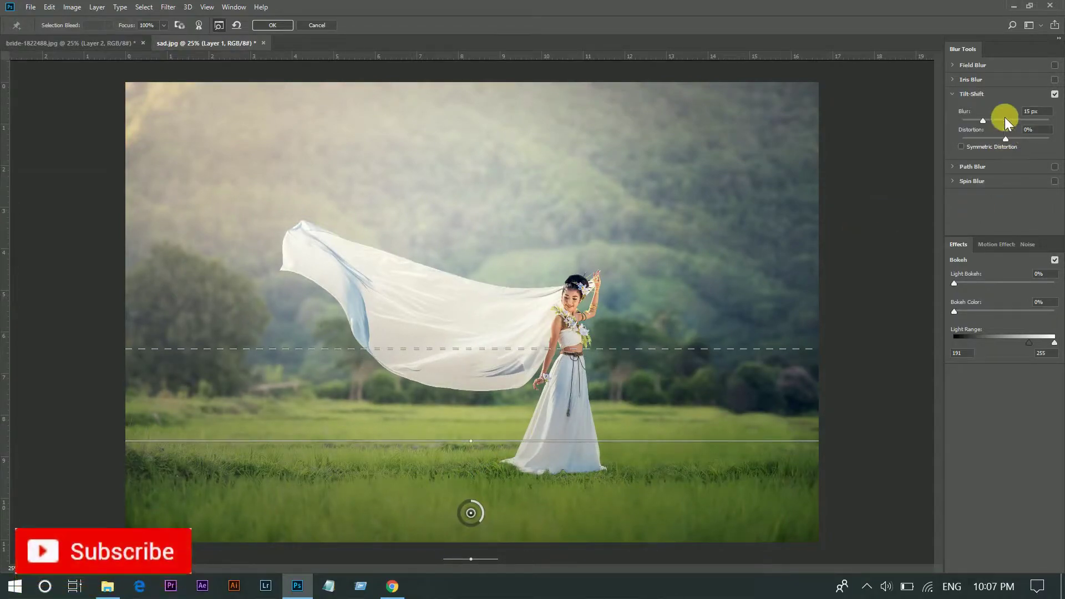
# Set the blur to 85 px, fine-tune the transition edges, and apply it
pyautogui.click(1004, 119)
pyautogui.moveTo(542, 349)
pyautogui.mouseDown()
pyautogui.moveTo(551, 376)
pyautogui.moveTo(542, 375)
pyautogui.mouseUp()
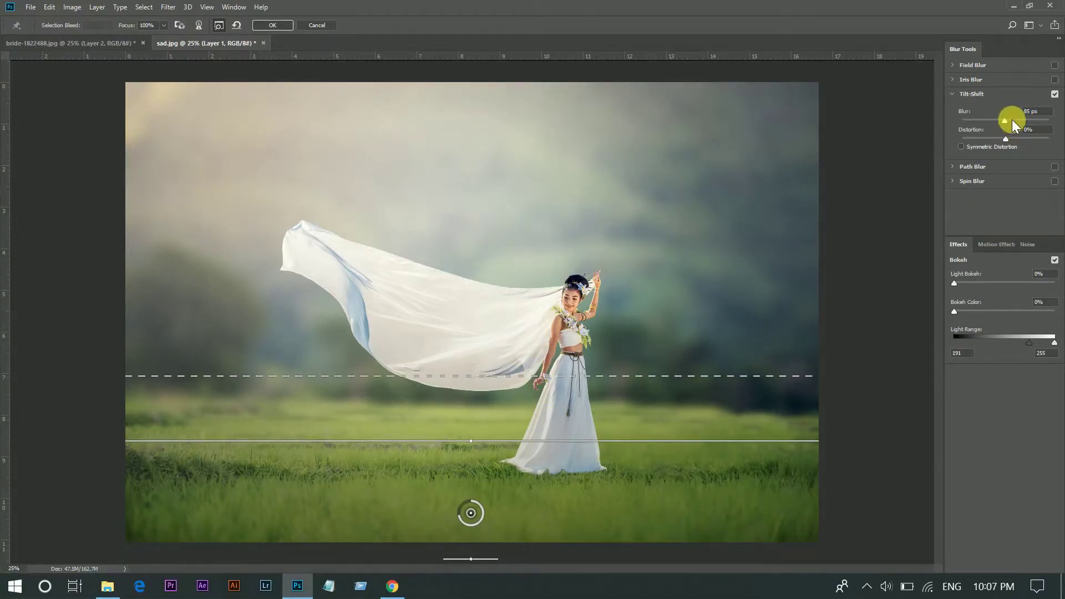
pyautogui.click(1011, 119)
pyautogui.moveTo(1006, 121); pyautogui.dragTo(1004, 119)
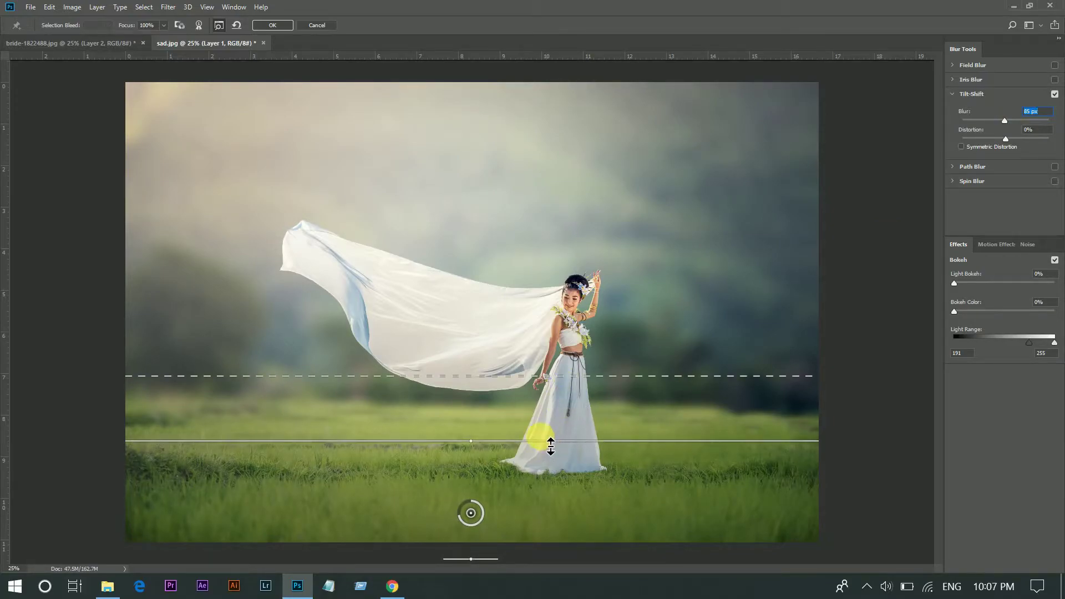
pyautogui.moveTo(585, 387); pyautogui.dragTo(587, 391)
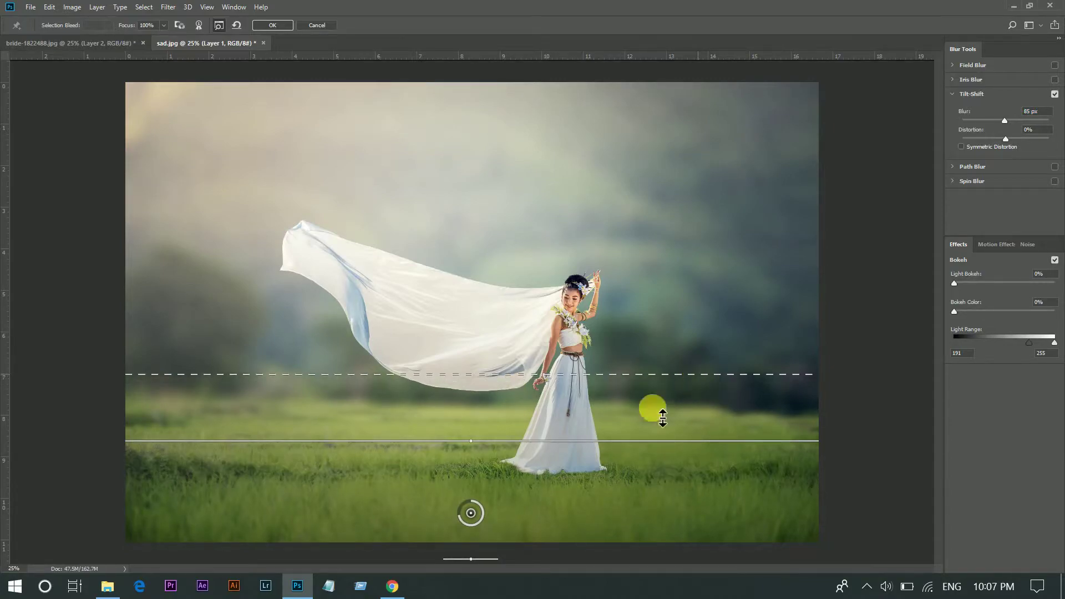
pyautogui.click(272, 25)
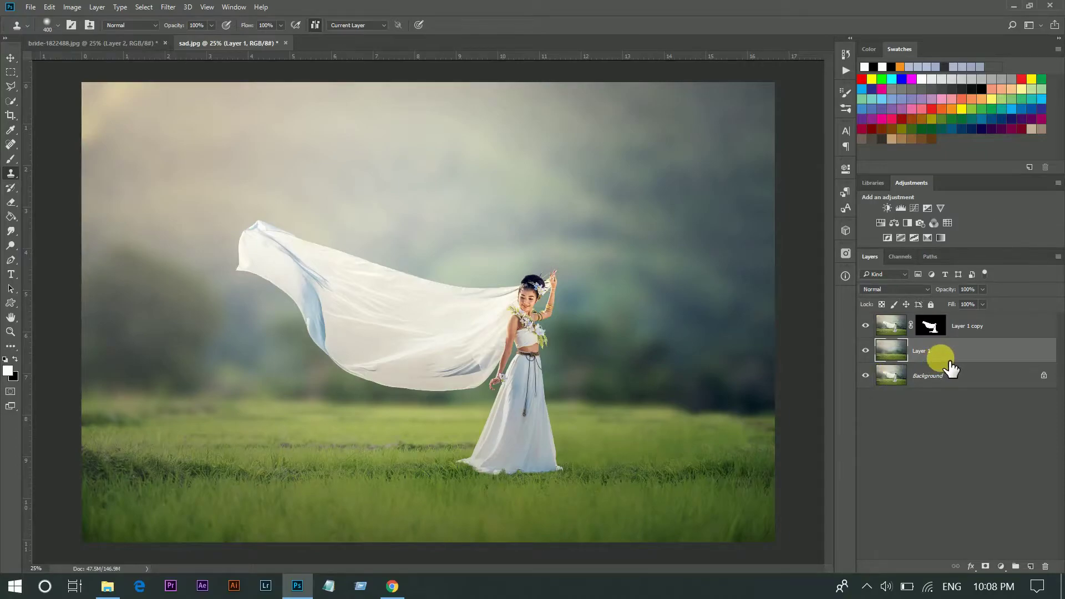
# Add Layer 2, paint an orange dot above the veil, and set it to Screen
pyautogui.click(1031, 566)
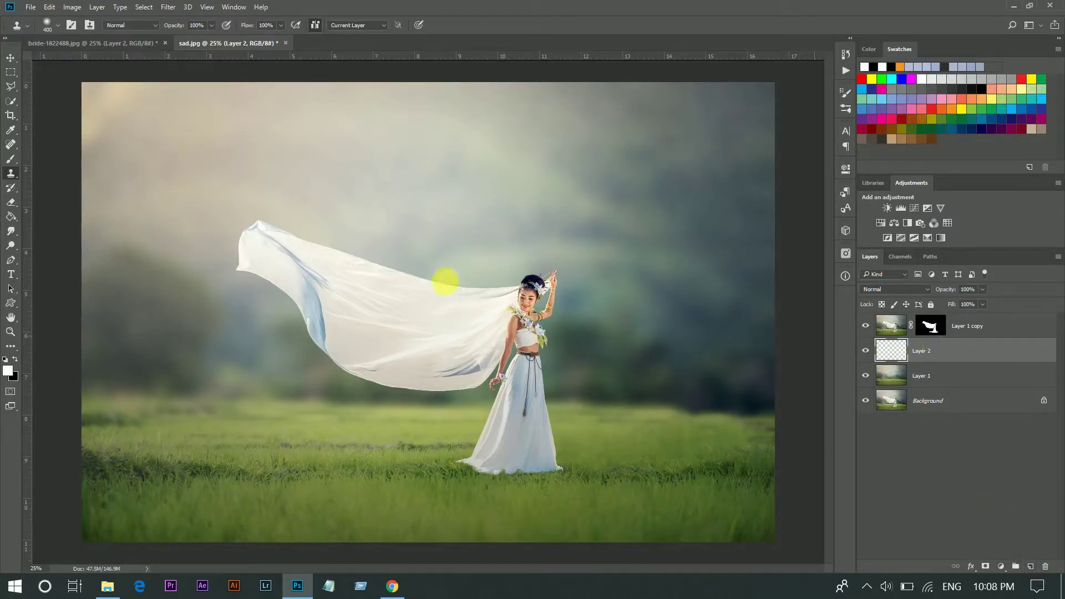
pyautogui.click(11, 159)
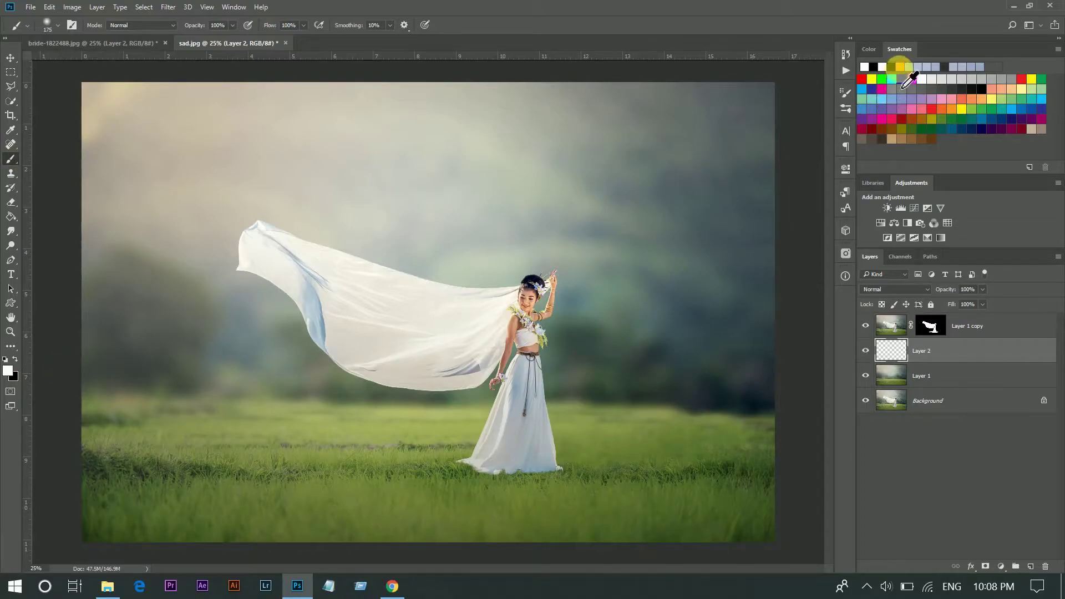
pyautogui.click(900, 66)
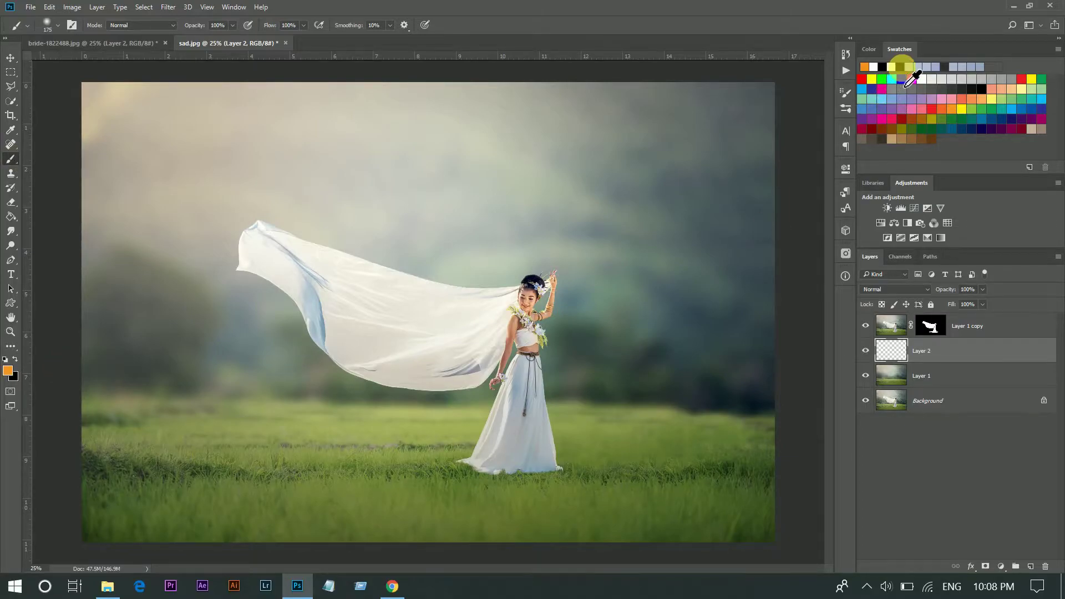
pyautogui.click(438, 238)
pyautogui.click(895, 289)
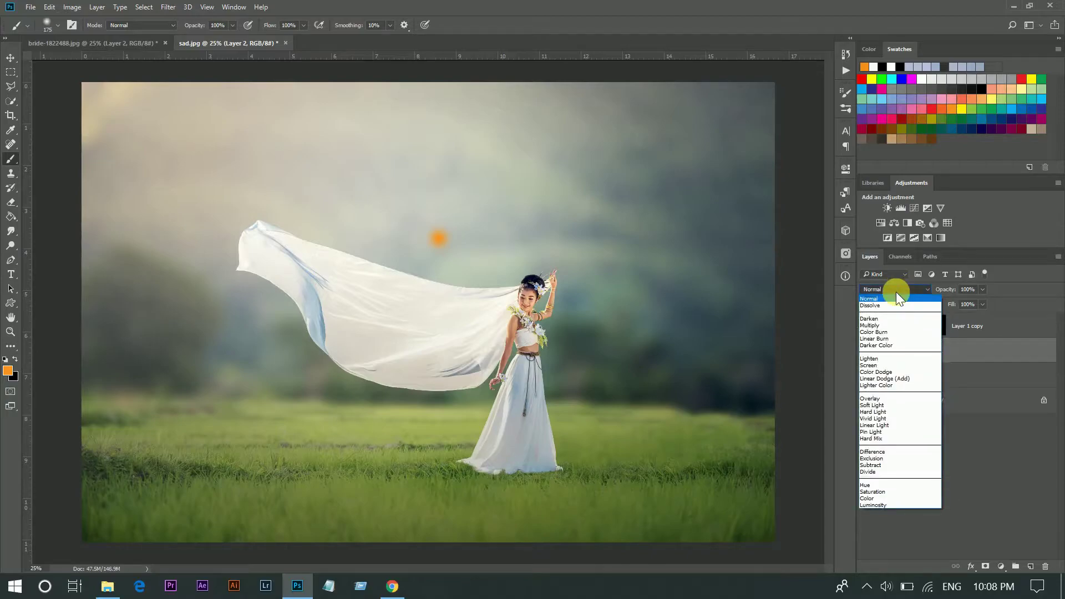
pyautogui.click(876, 365)
# Scale and reposition the orange dot into a wide soft glow
pyautogui.hotkey('ctrl', 't')
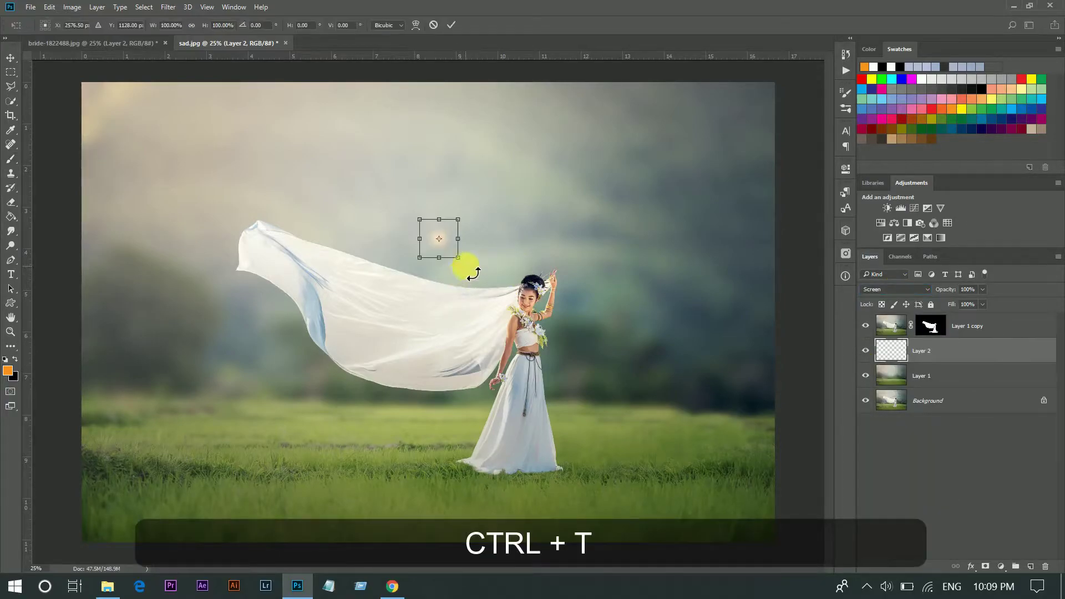
pyautogui.moveTo(461, 260)
pyautogui.mouseDown()
pyautogui.moveTo(794, 526)
pyautogui.moveTo(748, 385)
pyautogui.mouseUp()
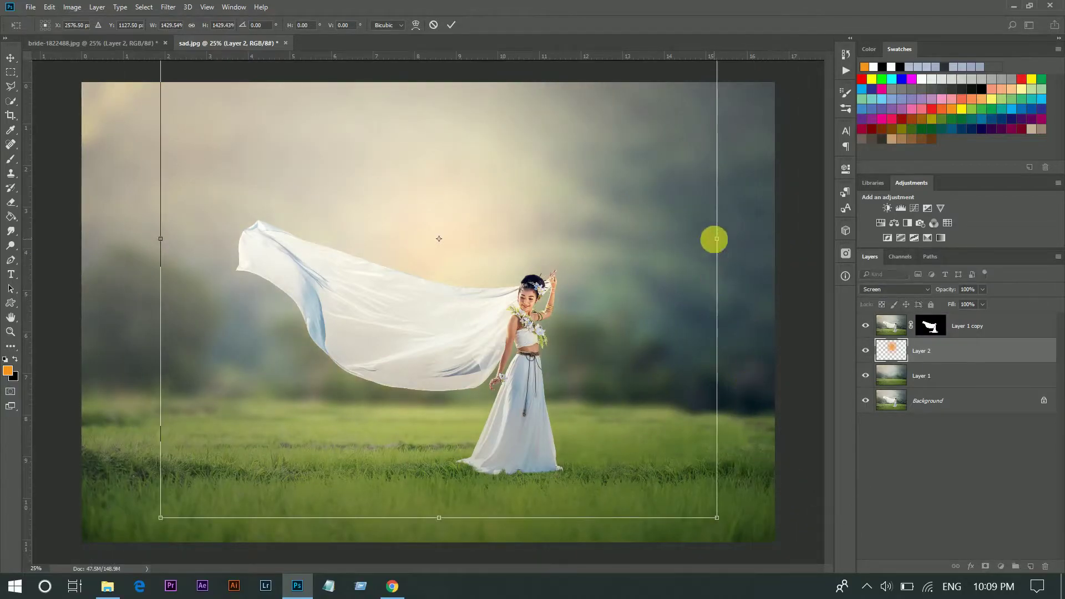
pyautogui.moveTo(717, 238); pyautogui.dragTo(881, 239)
pyautogui.moveTo(681, 278); pyautogui.dragTo(642, 315)
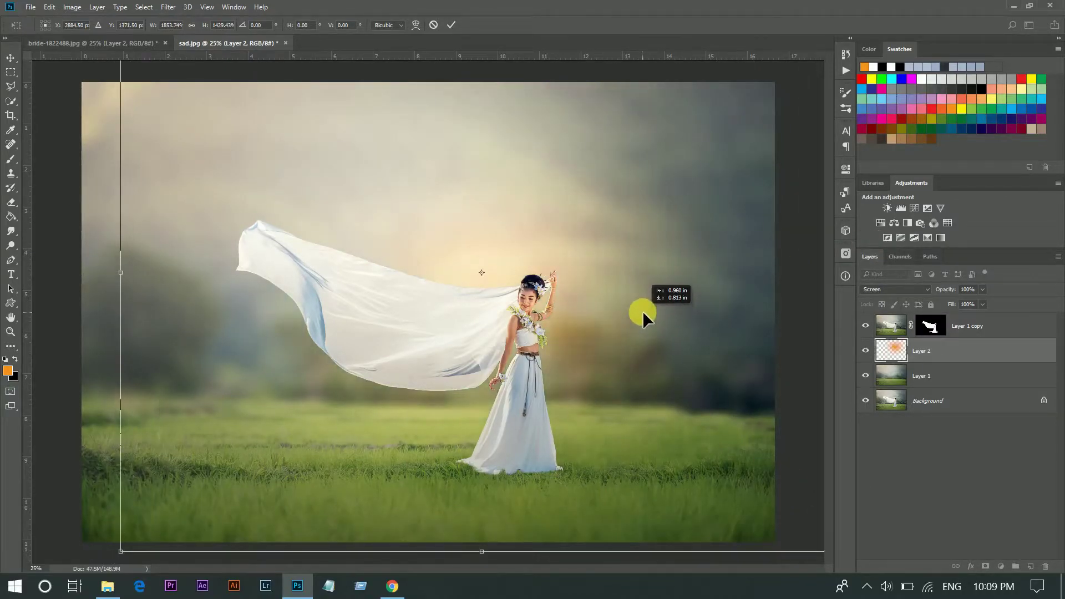
pyautogui.press('b')
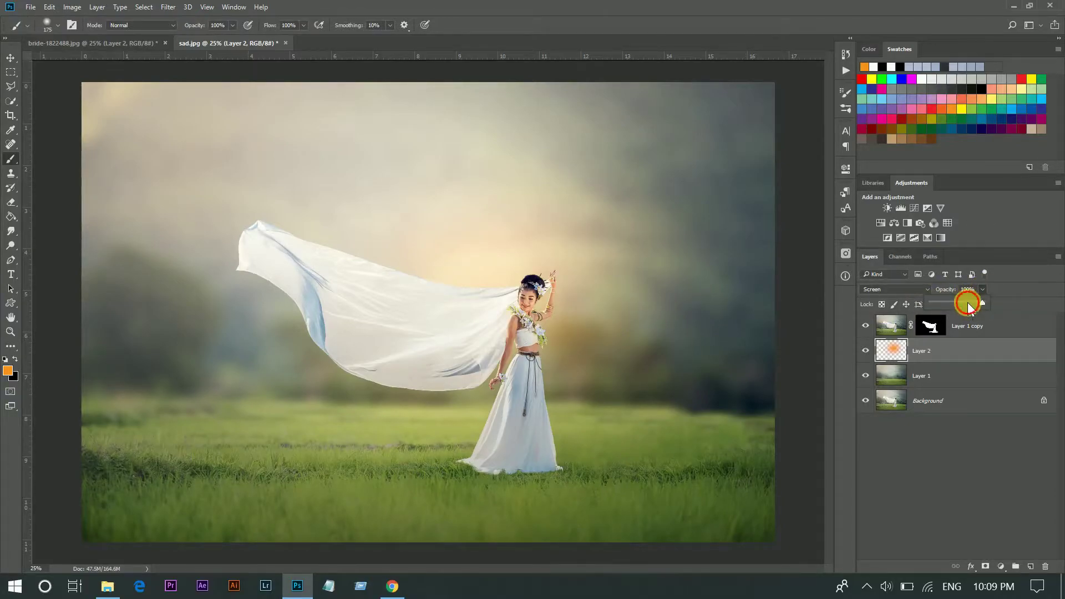
# Set Layer 2 opacity to 62% and slightly widen and reposition the glow
pyautogui.moveTo(968, 305); pyautogui.dragTo(967, 306)
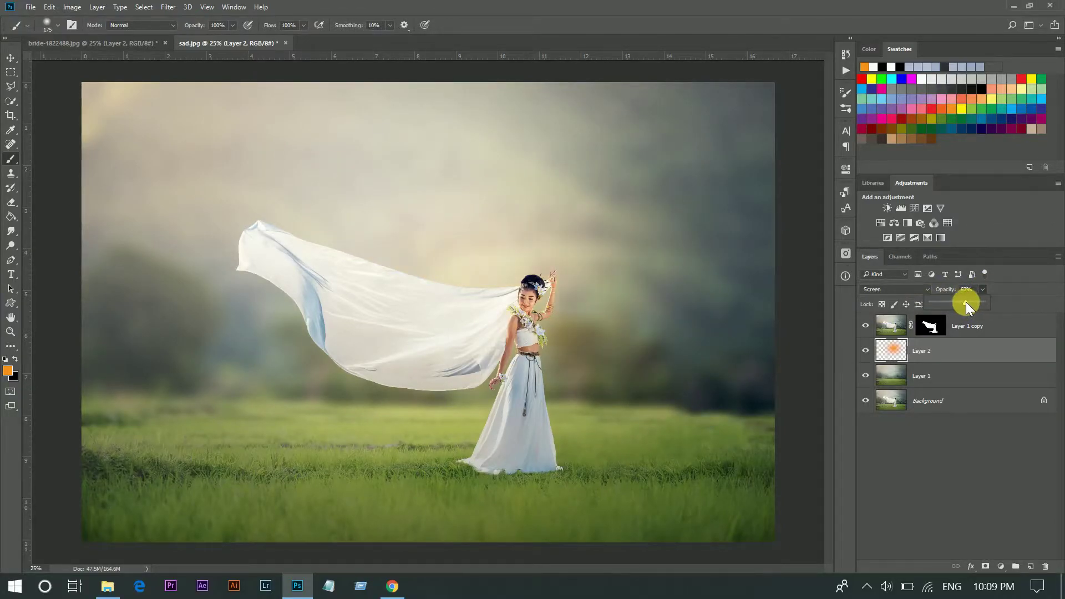
pyautogui.click(865, 351)
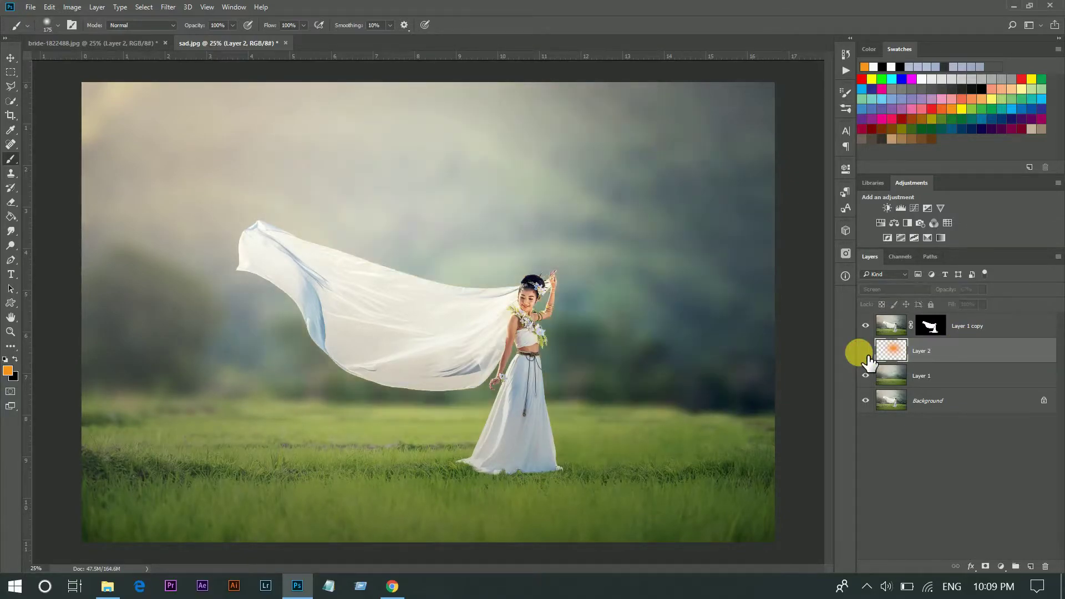
pyautogui.click(865, 351)
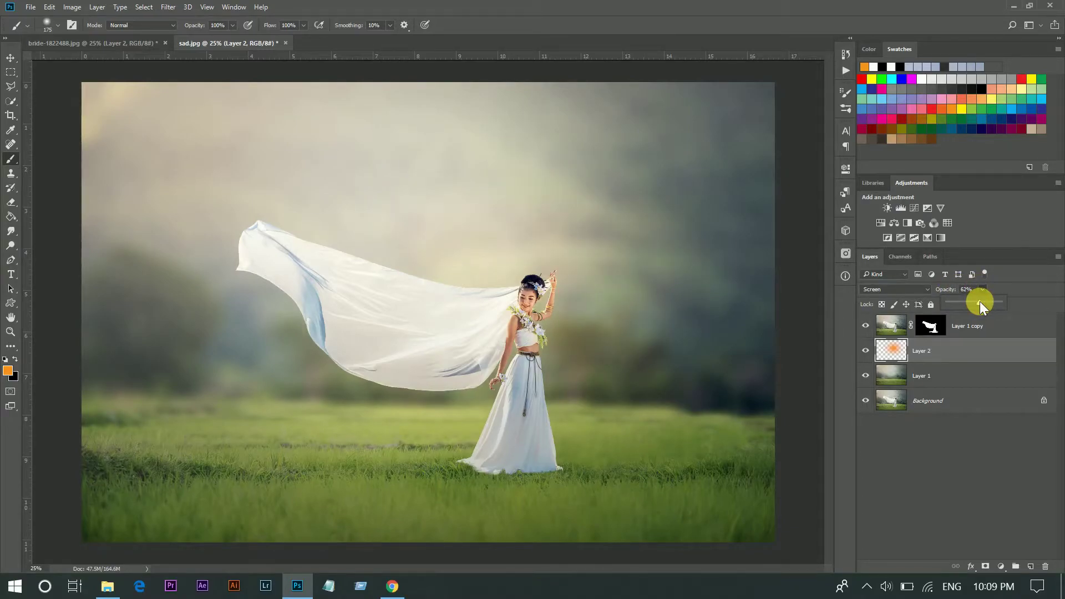
pyautogui.moveTo(980, 302); pyautogui.dragTo(981, 301)
pyautogui.hotkey('ctrl', 't')
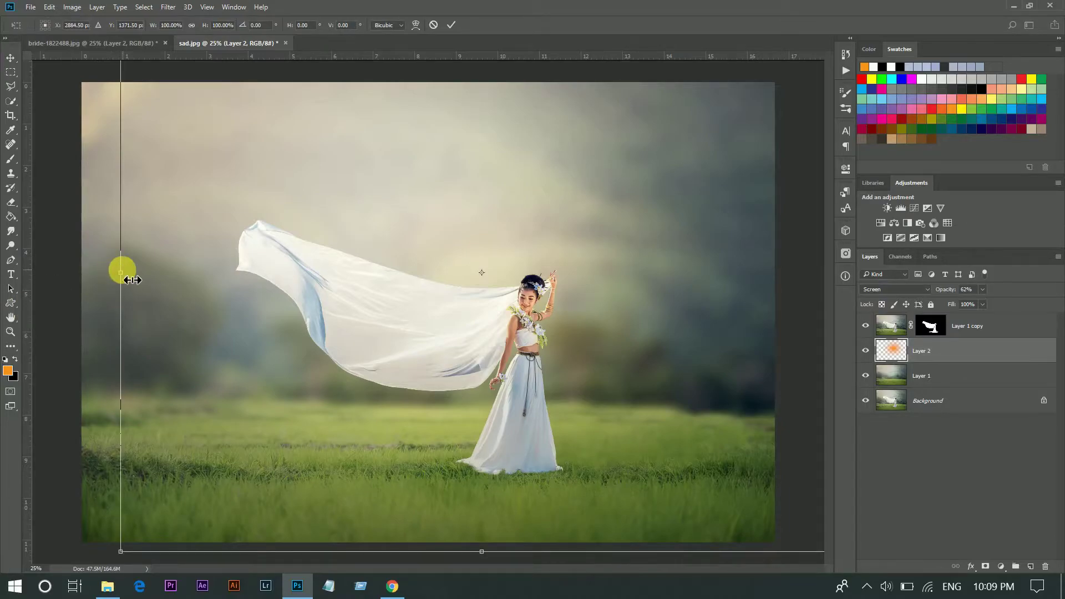
pyautogui.moveTo(129, 280); pyautogui.dragTo(115, 280)
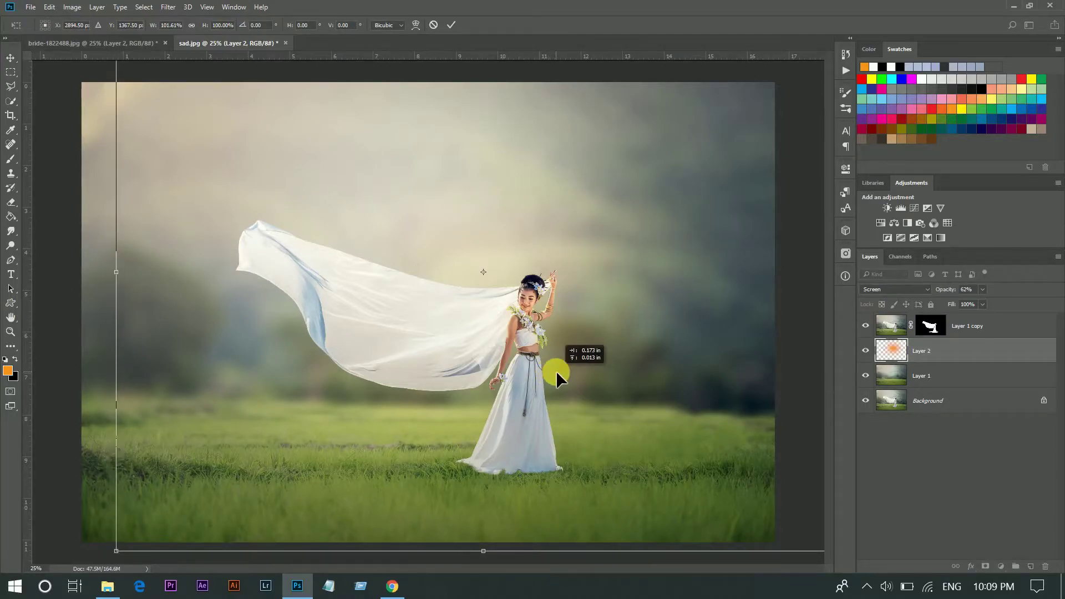
pyautogui.moveTo(554, 375); pyautogui.dragTo(556, 374)
pyautogui.press('Return')
pyautogui.press('b')
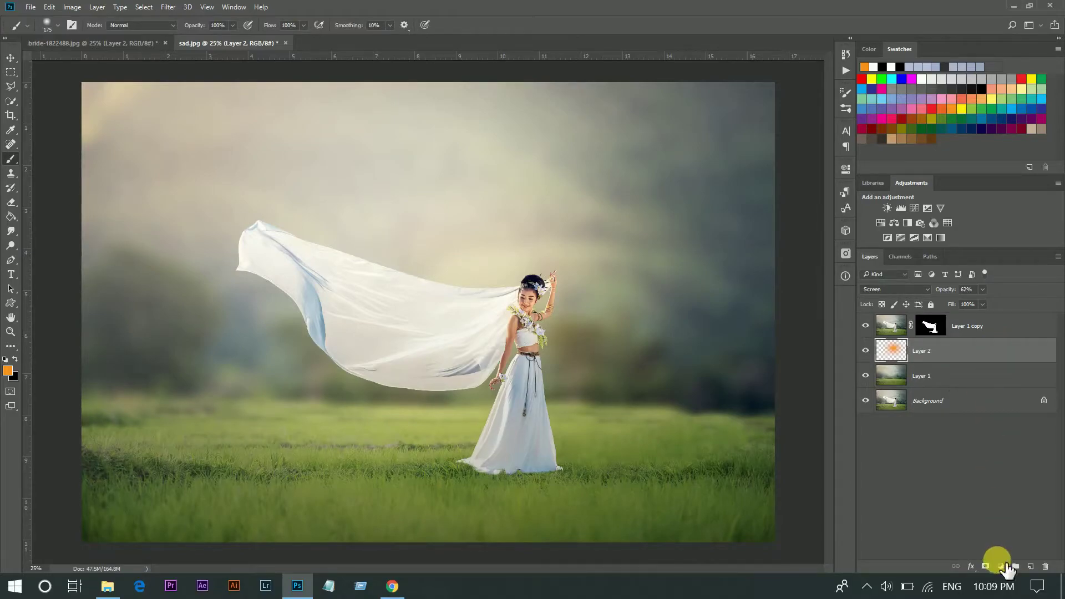
# Add a reversed Gradient Fill layer and drag the gradient higher over the image
pyautogui.click(999, 563)
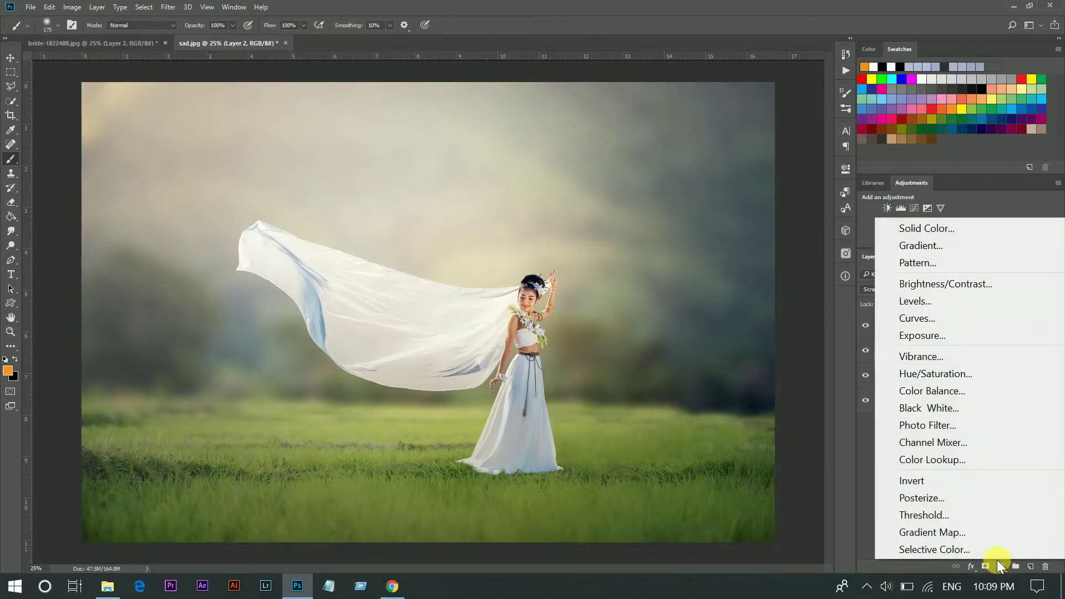
pyautogui.click(938, 244)
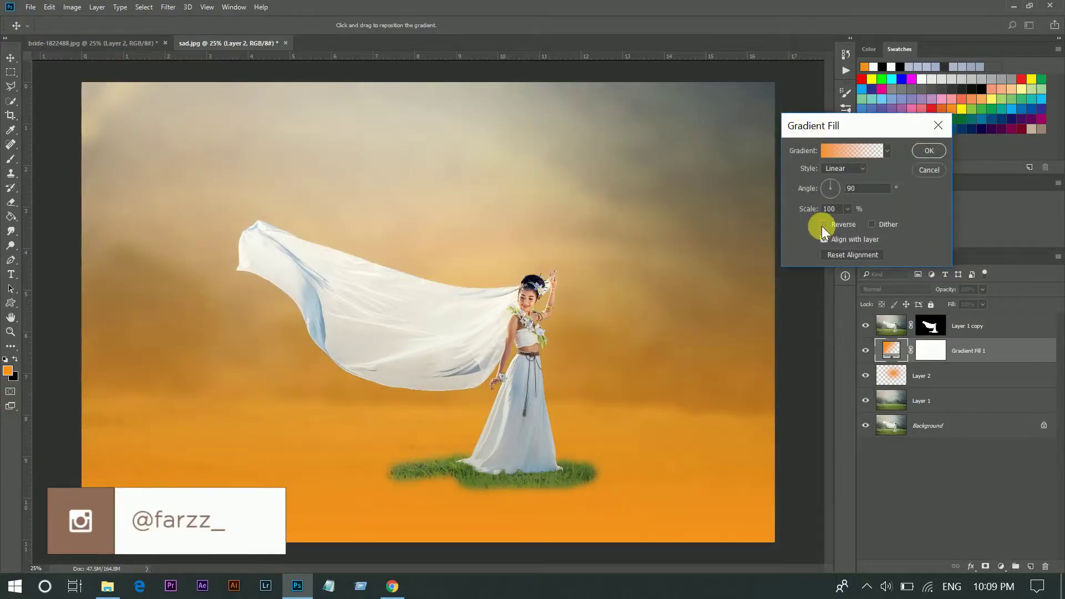
pyautogui.click(825, 225)
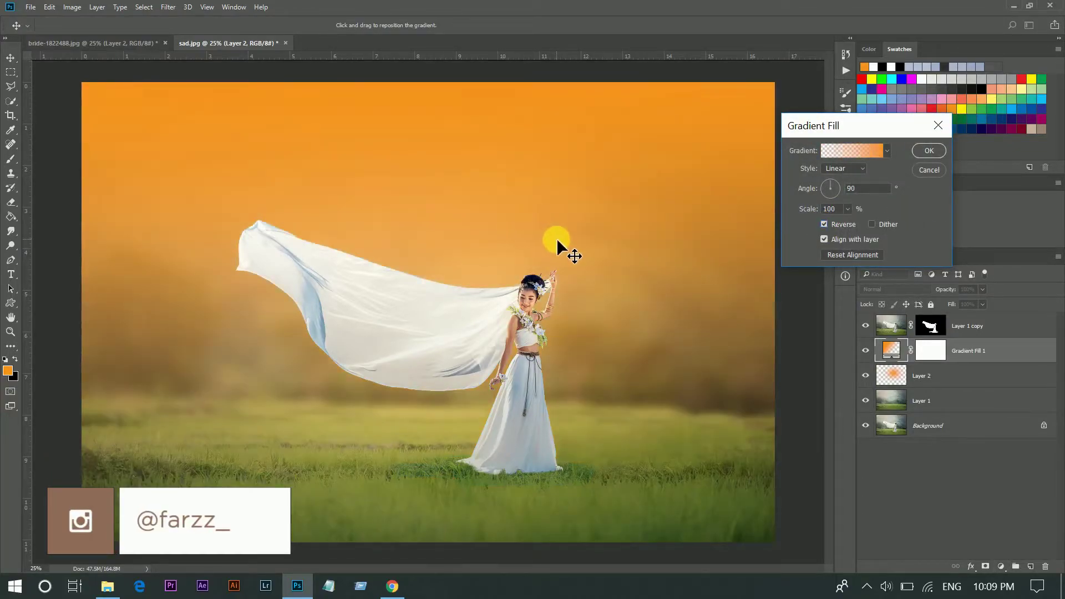
pyautogui.moveTo(554, 162); pyautogui.dragTo(600, 170)
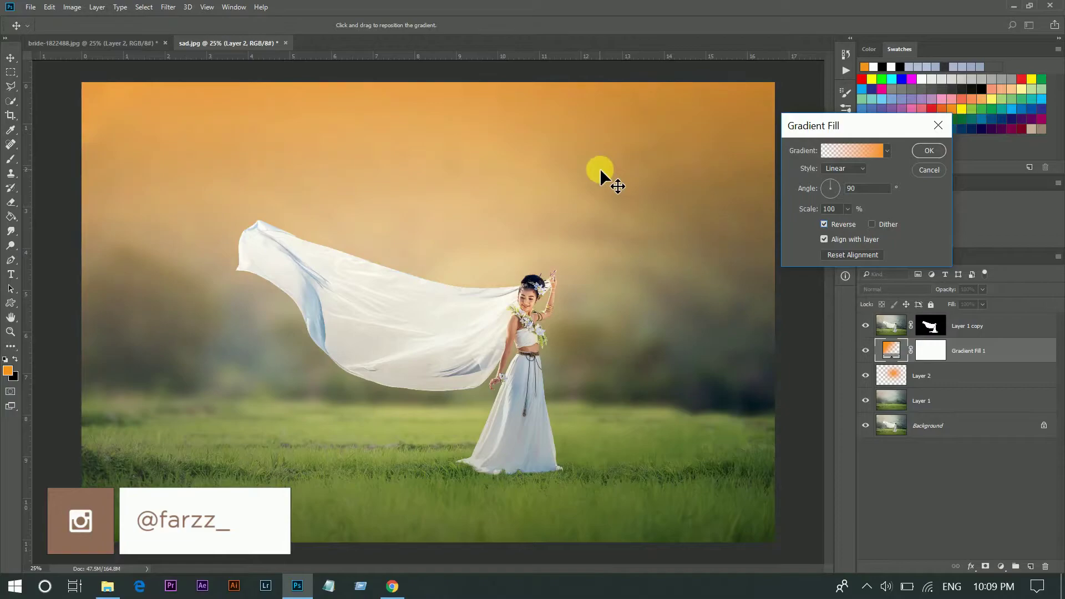
# Edit the gradient stops to light grey and white and accept the gradient
pyautogui.click(844, 150)
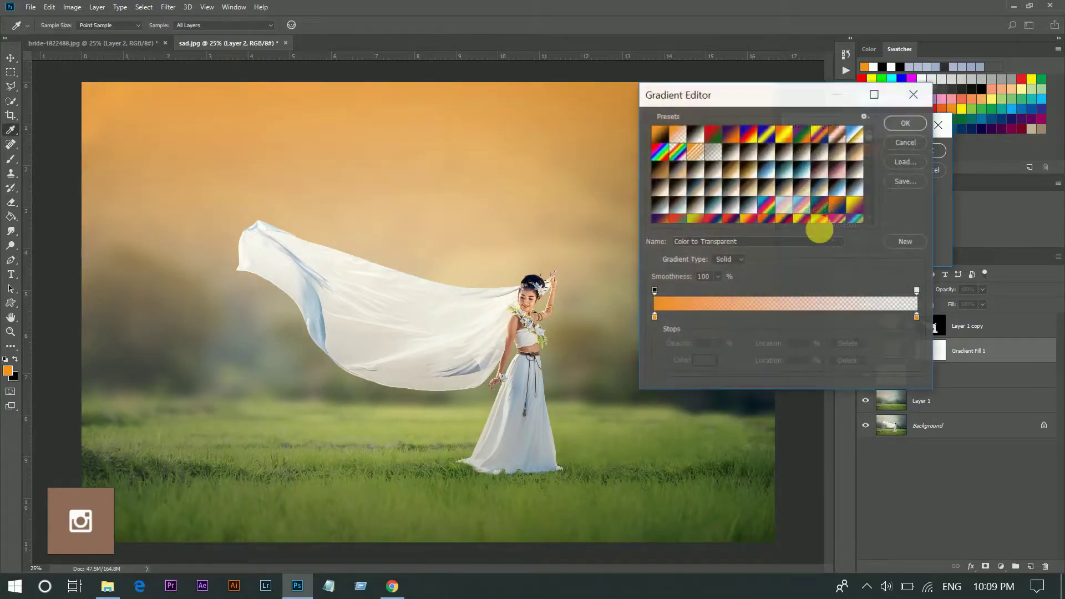
pyautogui.click(655, 320)
pyautogui.click(704, 361)
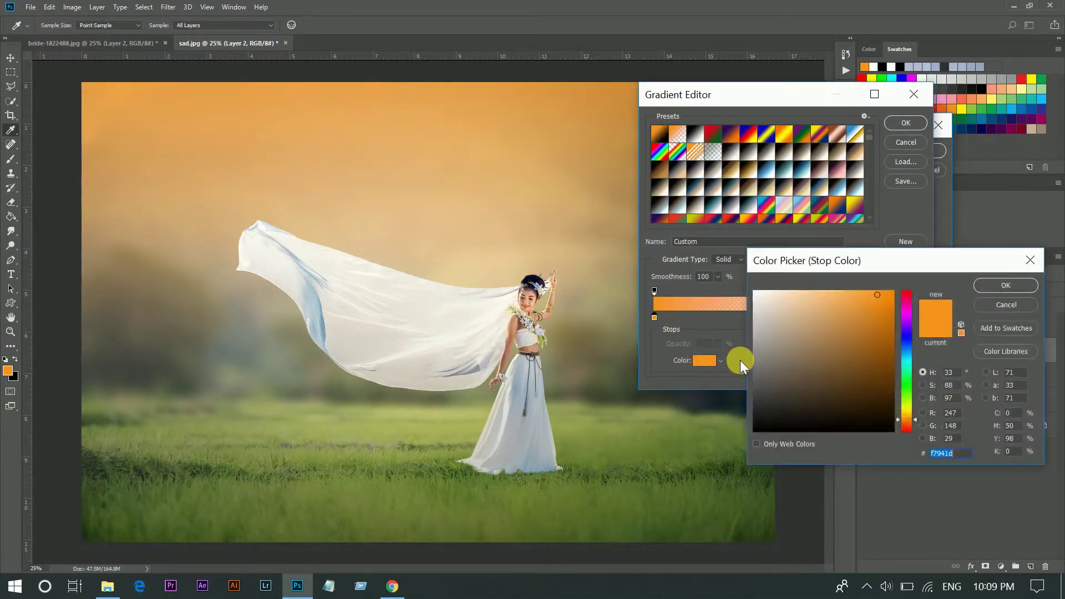
pyautogui.click(753, 393)
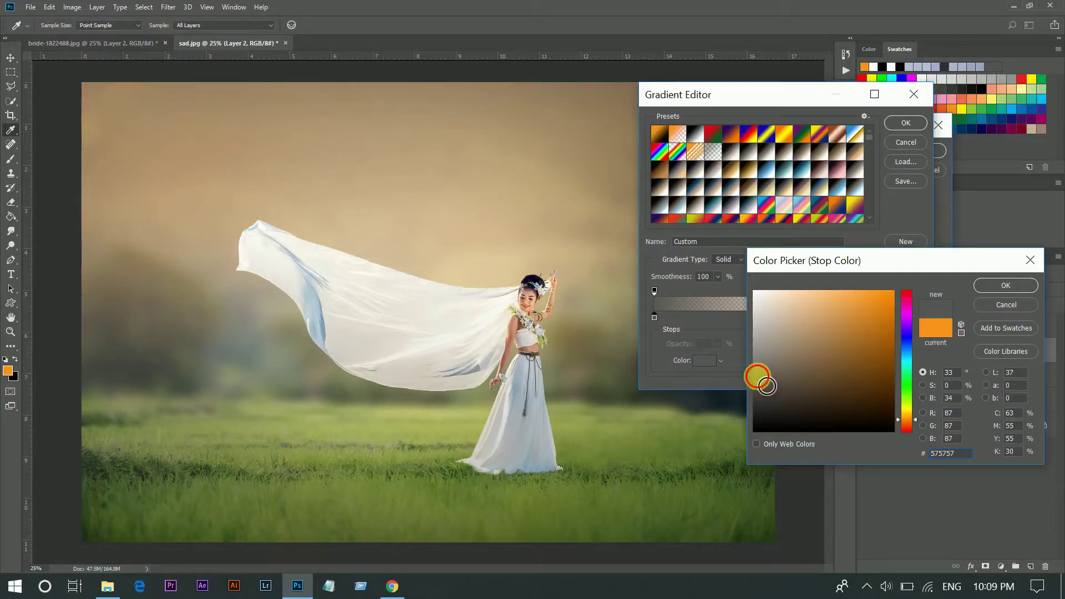
pyautogui.click(761, 385)
pyautogui.click(1004, 291)
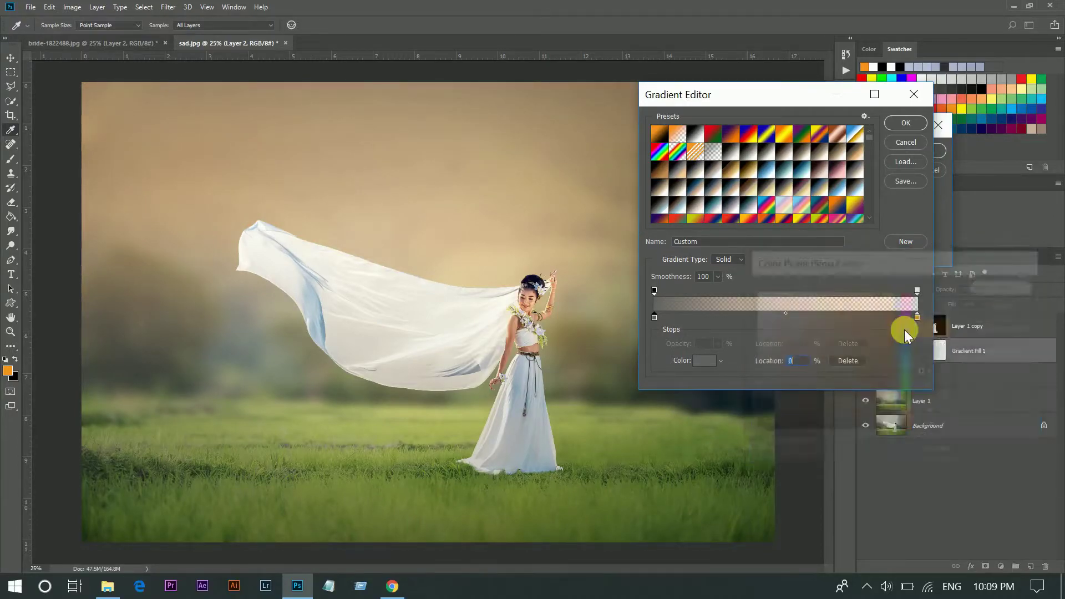
pyautogui.click(917, 317)
pyautogui.click(706, 361)
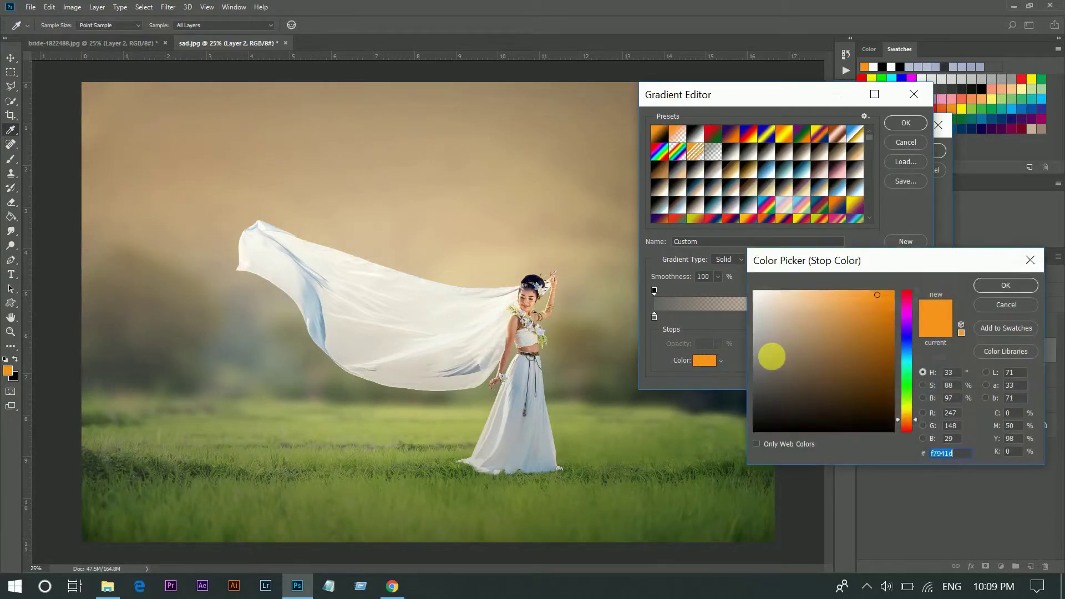
pyautogui.moveTo(772, 352); pyautogui.dragTo(753, 291)
pyautogui.click(1018, 288)
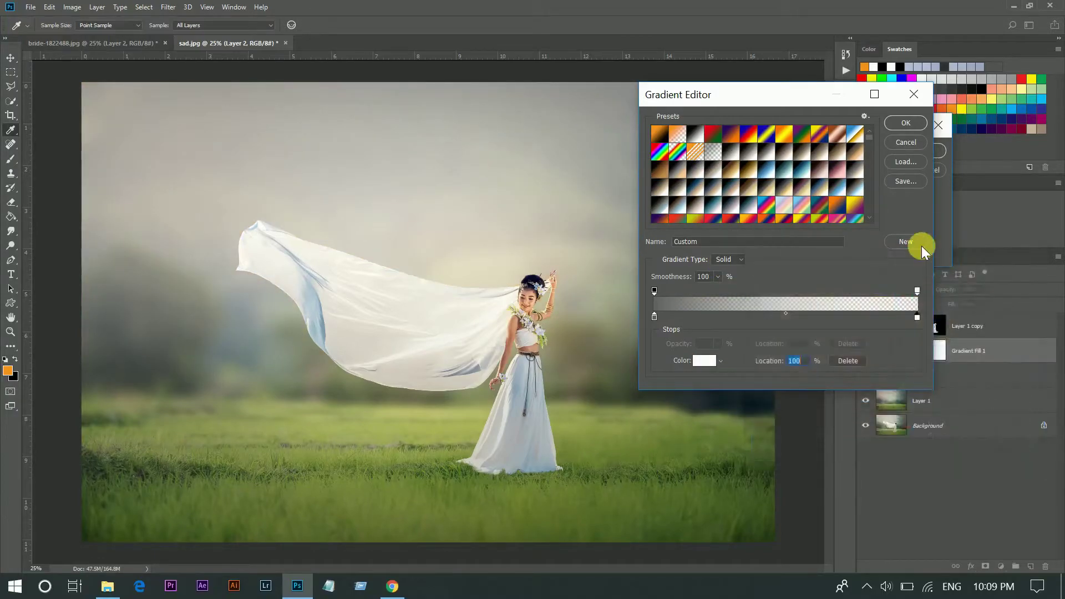
pyautogui.click(904, 123)
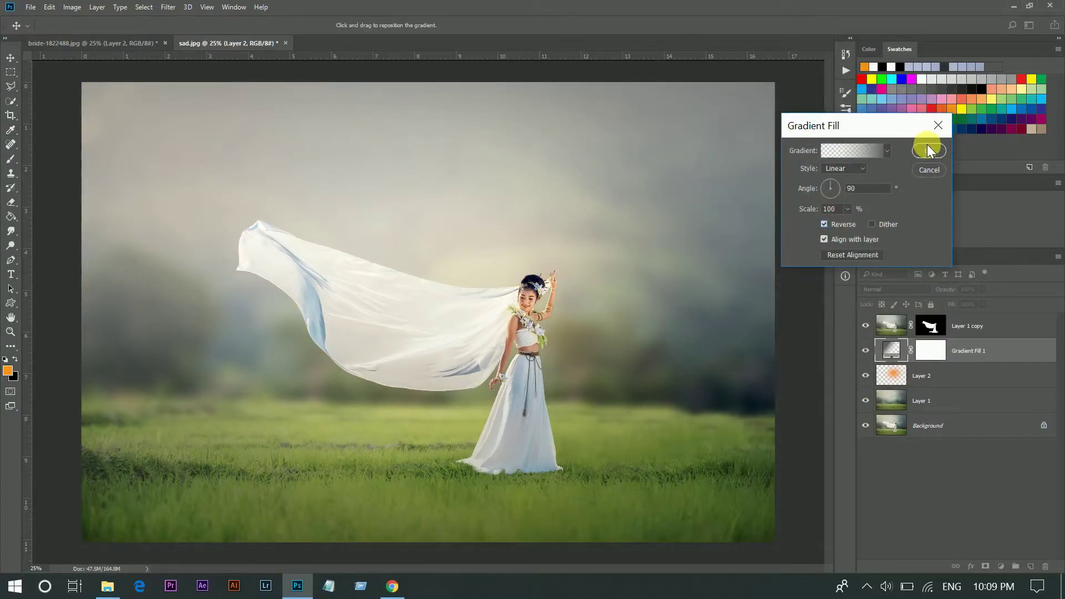
# Set Gradient Fill 1 to Multiply blend mode at about 40% opacity
pyautogui.click(927, 149)
pyautogui.click(907, 289)
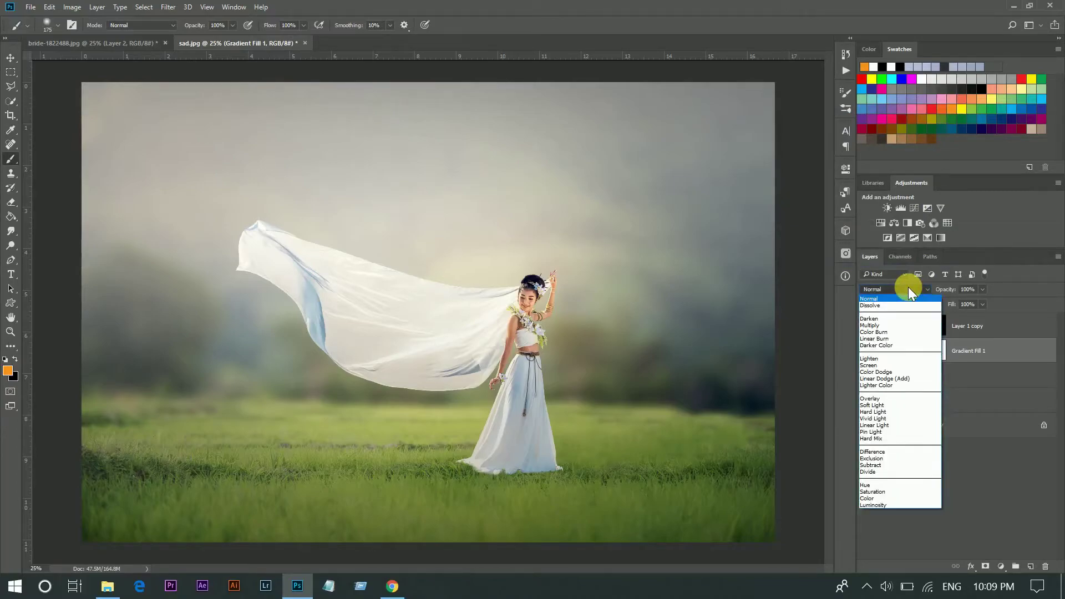
pyautogui.click(881, 327)
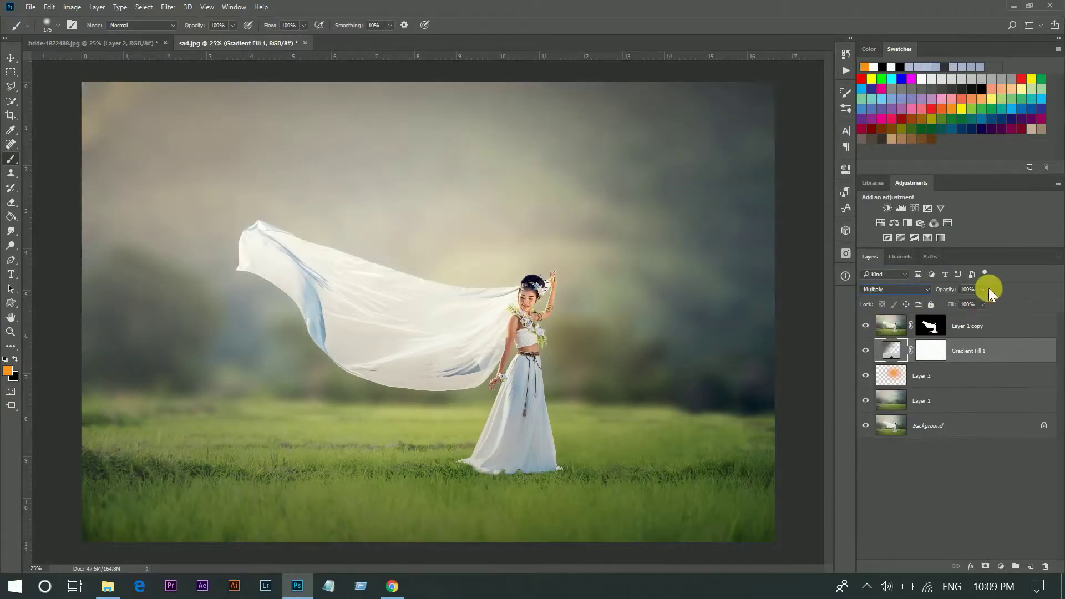
pyautogui.moveTo(982, 289); pyautogui.dragTo(952, 302)
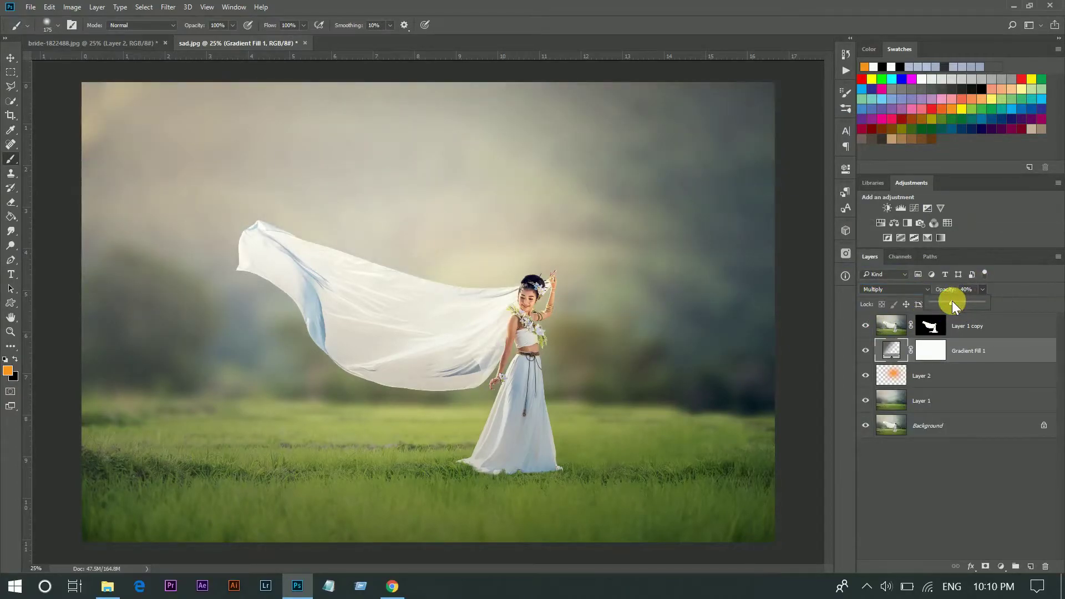
# Toggle Gradient Fill 1's visibility to compare, revisiting its settings and opacity
pyautogui.click(866, 351)
pyautogui.doubleClick(891, 351)
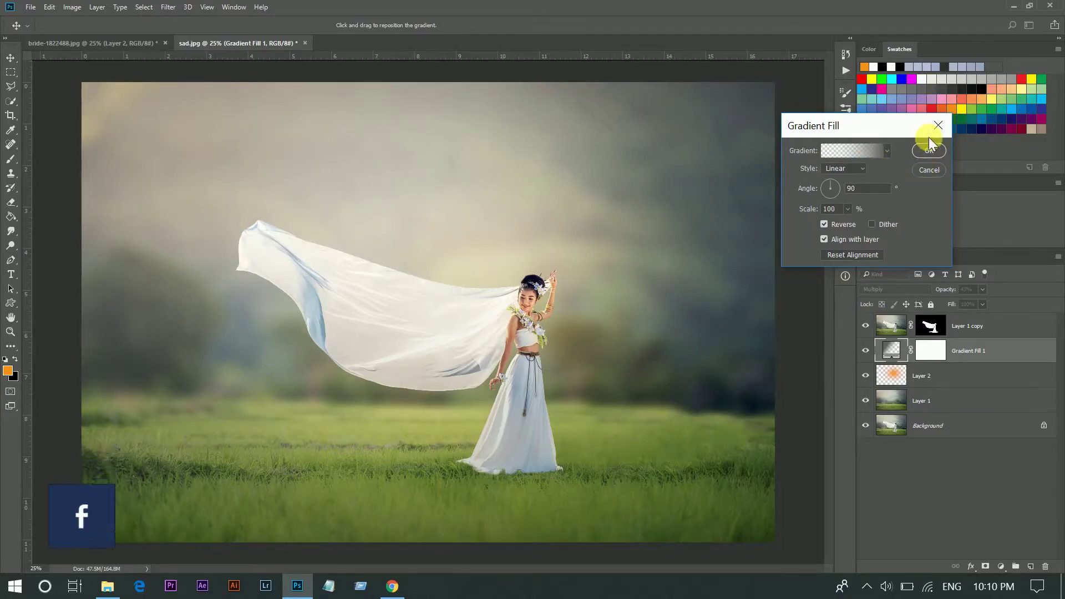
pyautogui.click(928, 152)
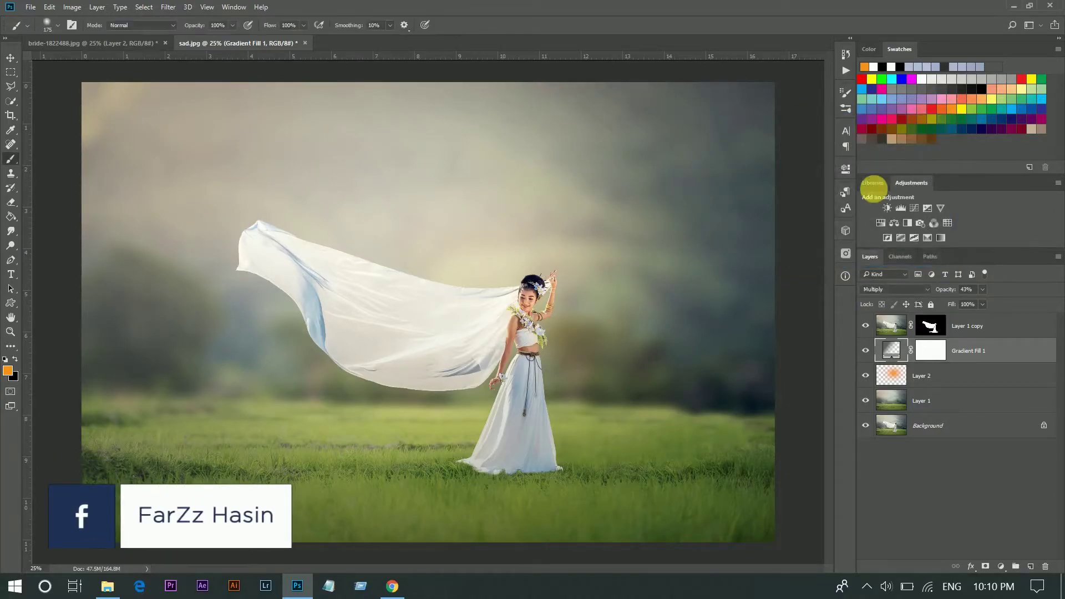
pyautogui.click(867, 349)
pyautogui.click(865, 350)
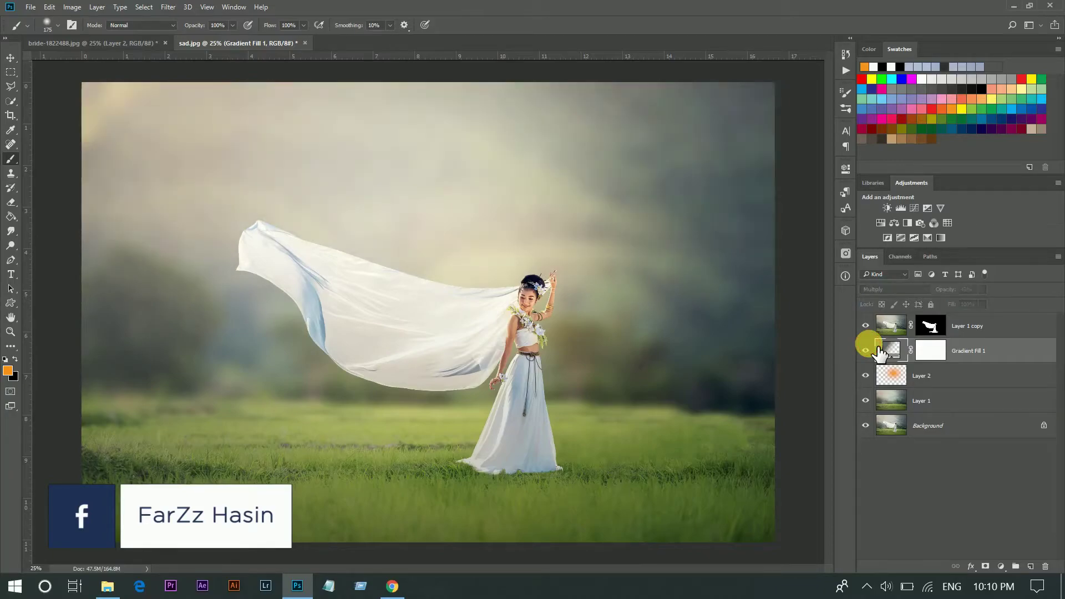
pyautogui.click(982, 289)
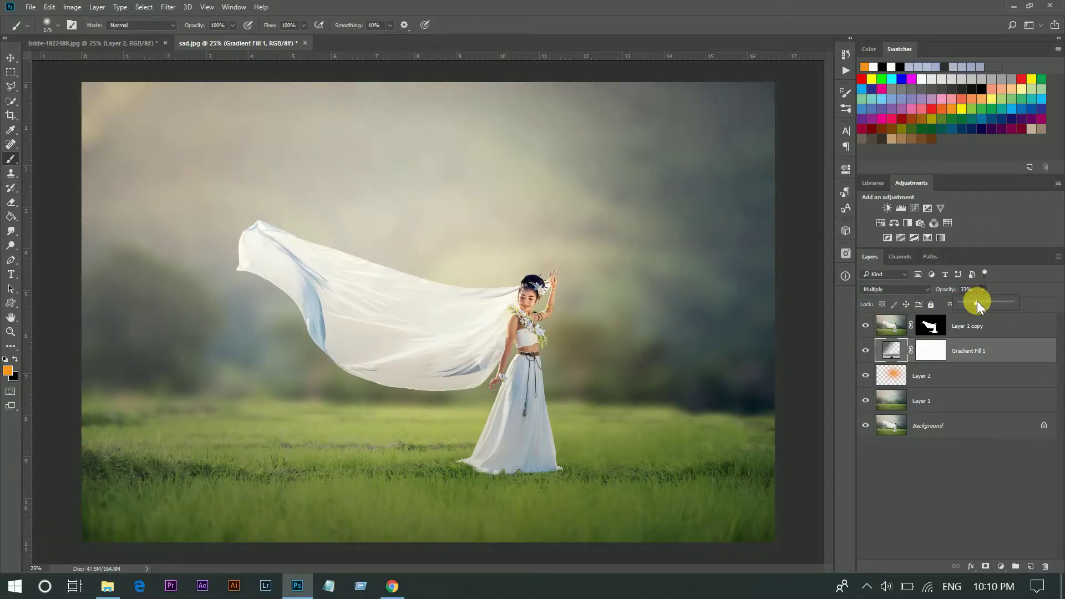
pyautogui.click(867, 354)
pyautogui.click(957, 332)
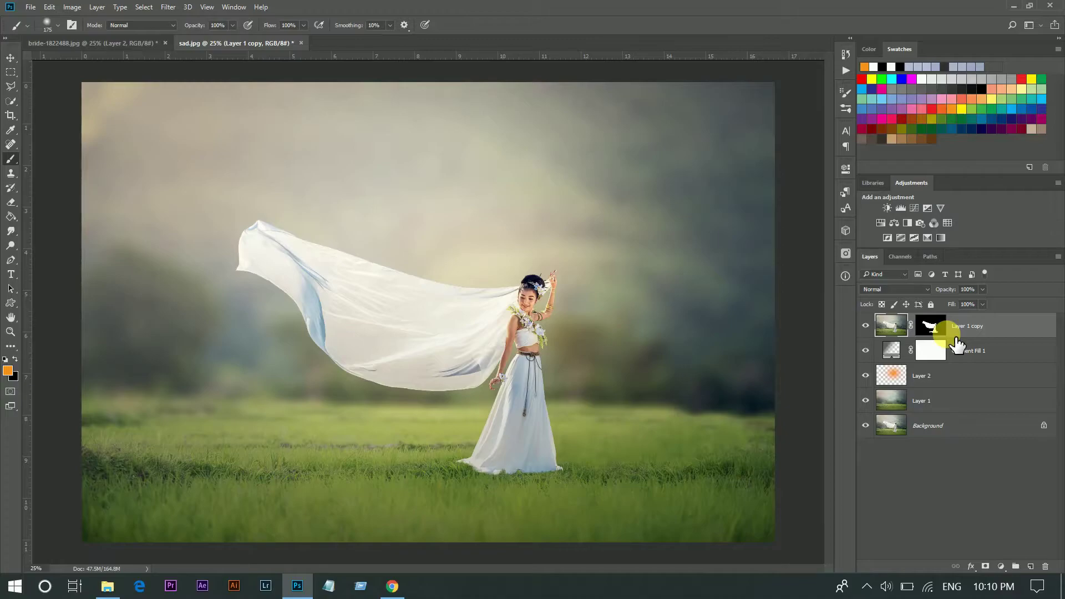
# Stamp visible layers into Layer 3, convert it to a smart object, and launch Camera Raw Filter
pyautogui.hotkey('shift', 'ctrl', 'alt', 'e')
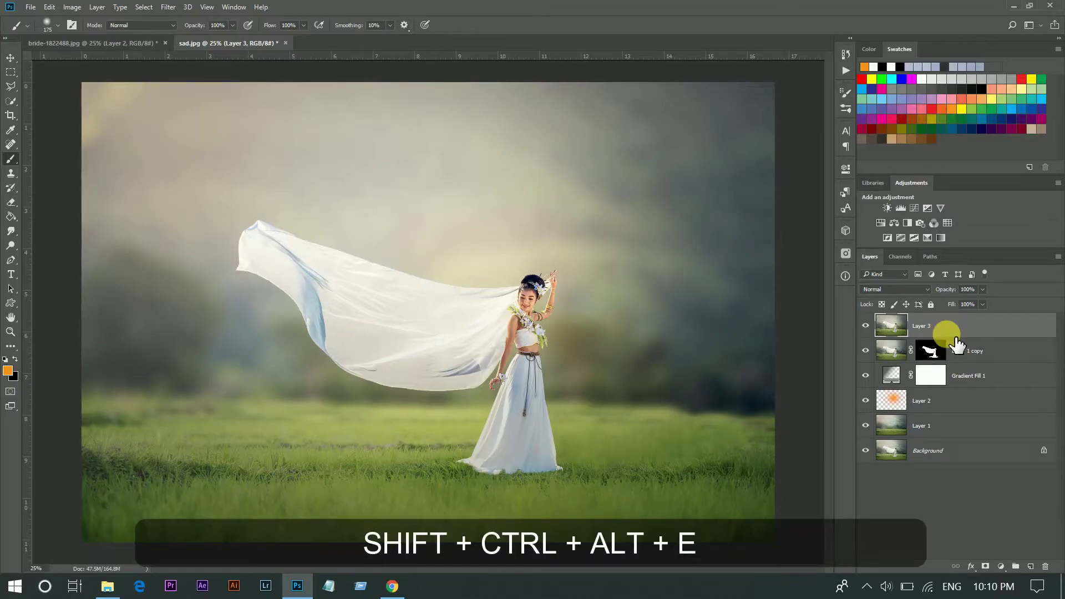
pyautogui.rightClick(950, 325)
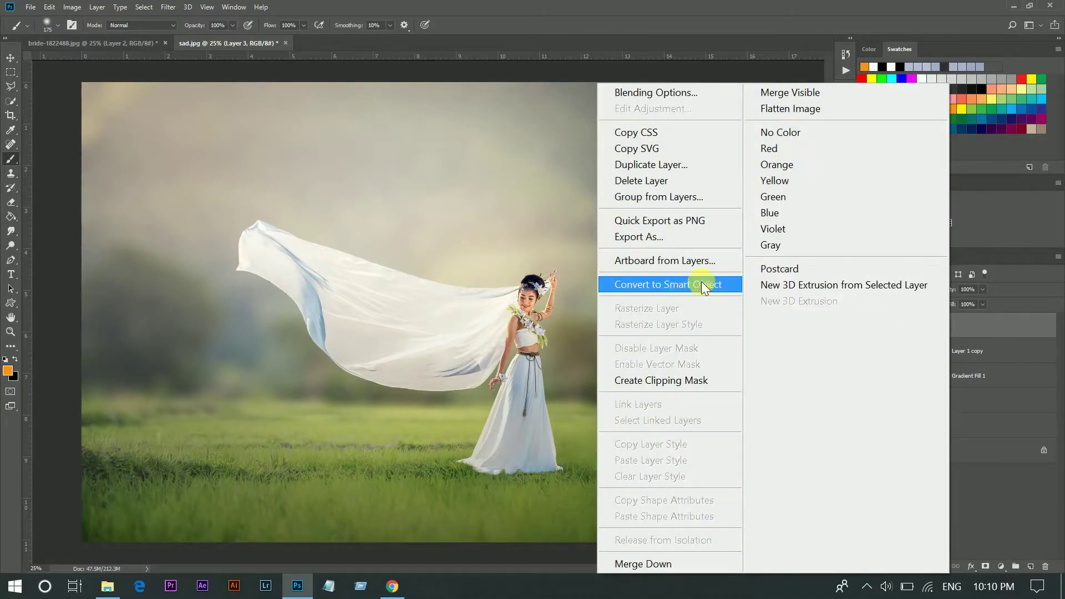
pyautogui.click(682, 284)
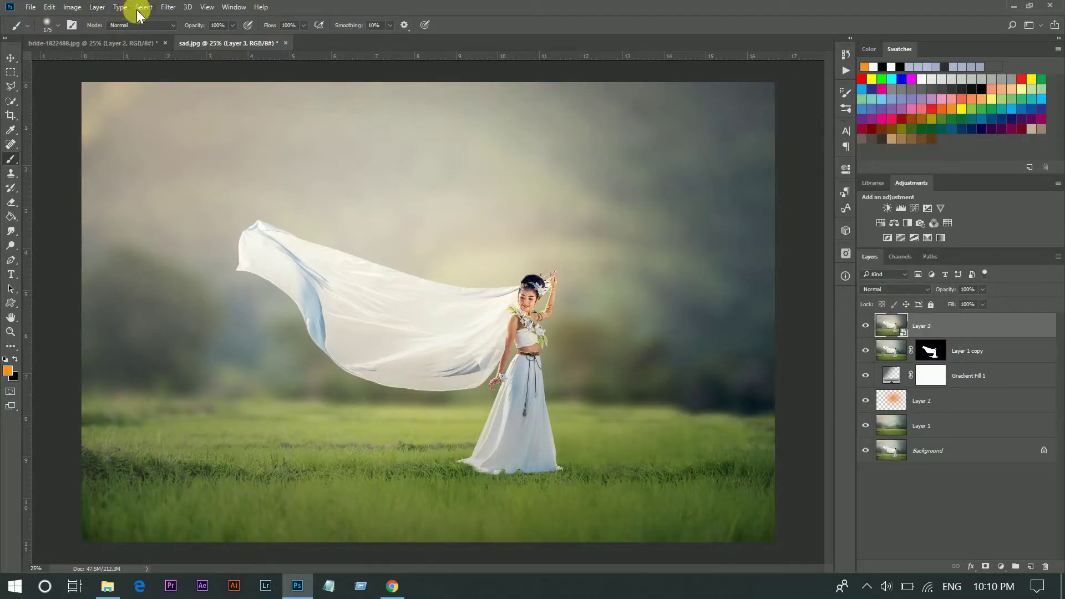
pyautogui.click(163, 8)
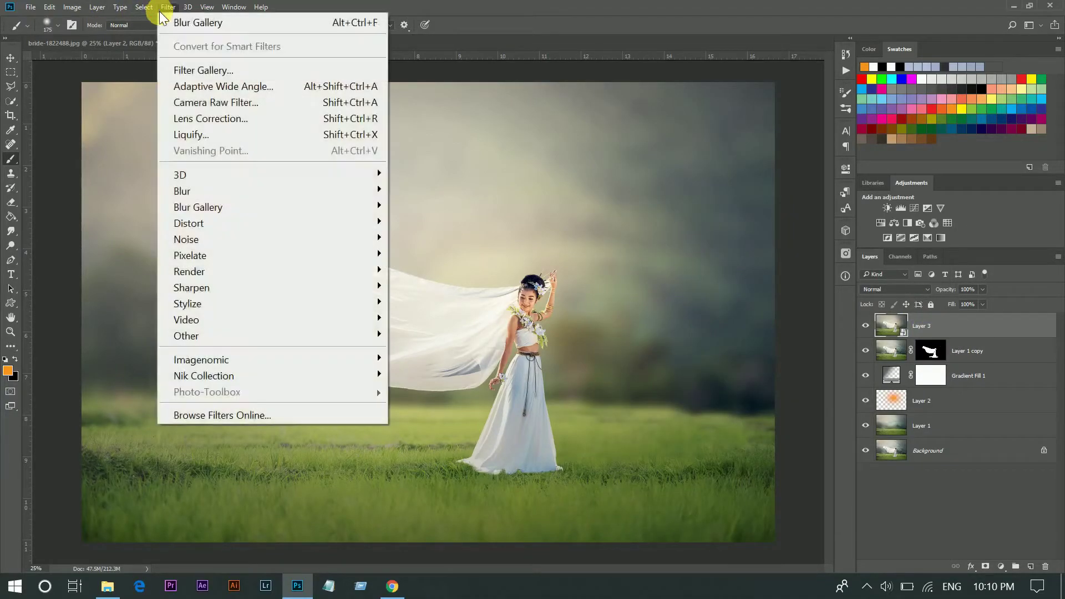
pyautogui.click(260, 103)
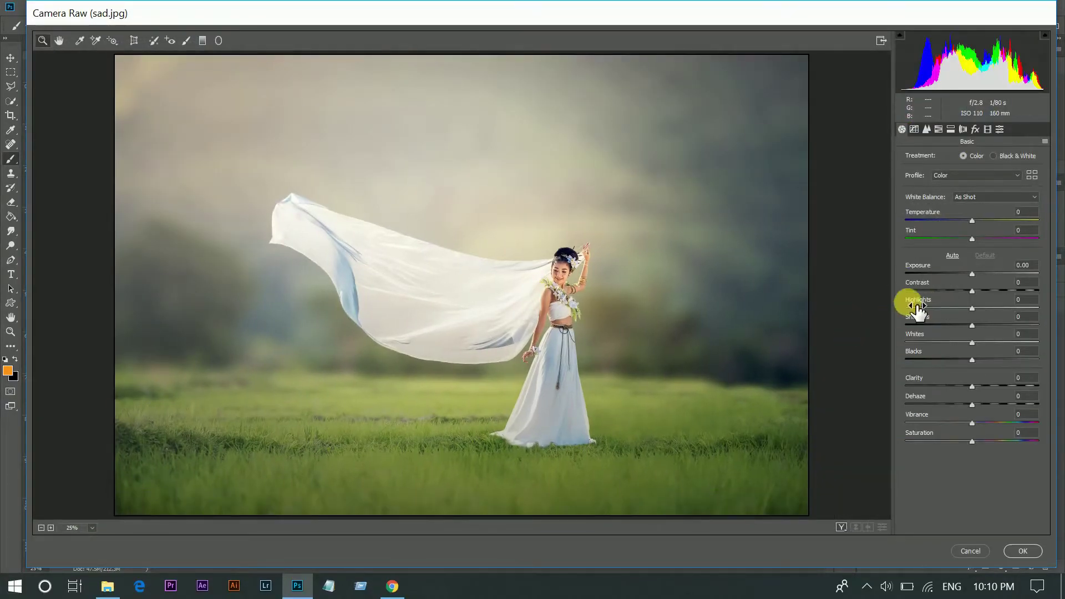
# Lower highlights to about -54, darken shadows and blacks (-13), add slight contrast, shift Greens hue
pyautogui.click(934, 307)
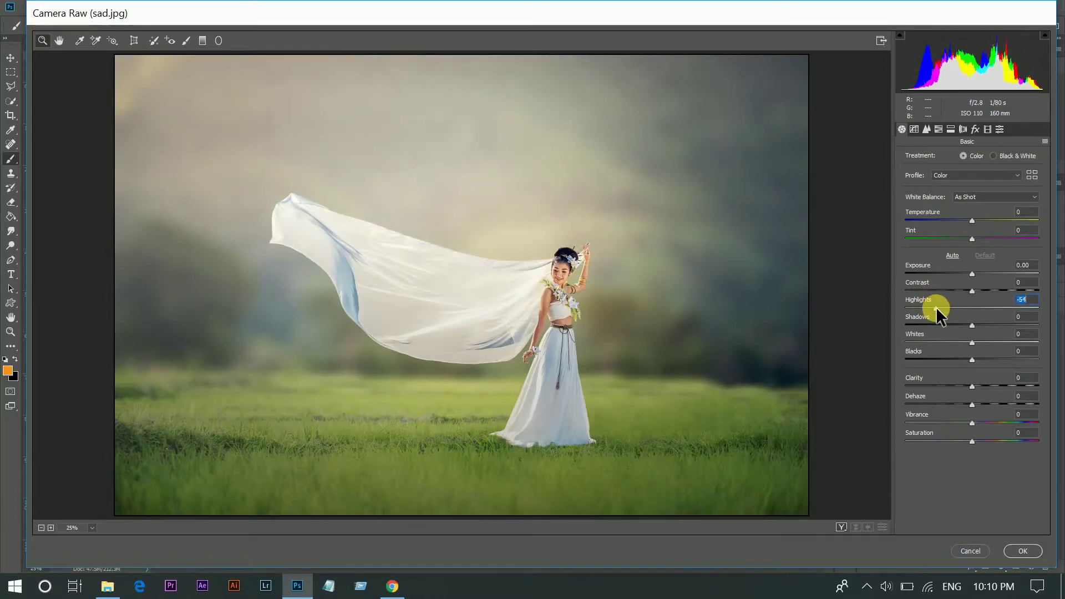
pyautogui.moveTo(972, 325); pyautogui.dragTo(995, 325)
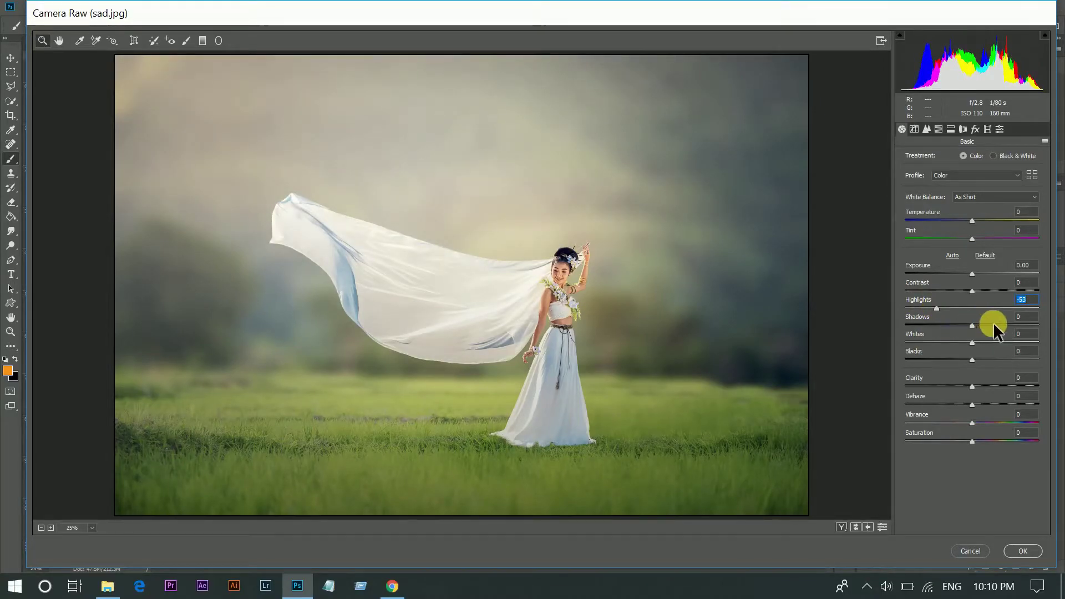
pyautogui.moveTo(987, 324)
pyautogui.mouseDown()
pyautogui.moveTo(933, 325)
pyautogui.moveTo(946, 336)
pyautogui.moveTo(961, 325)
pyautogui.moveTo(963, 359)
pyautogui.mouseUp()
pyautogui.moveTo(972, 404)
pyautogui.mouseDown()
pyautogui.moveTo(988, 404)
pyautogui.moveTo(977, 404)
pyautogui.moveTo(983, 422)
pyautogui.moveTo(977, 388)
pyautogui.mouseUp()
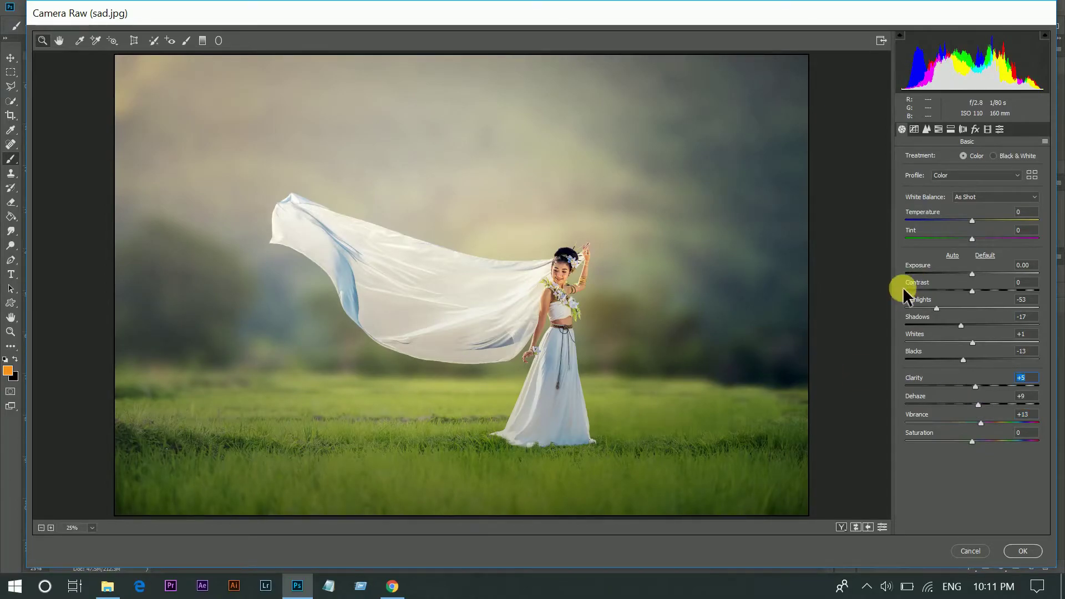
pyautogui.moveTo(973, 291); pyautogui.dragTo(974, 286)
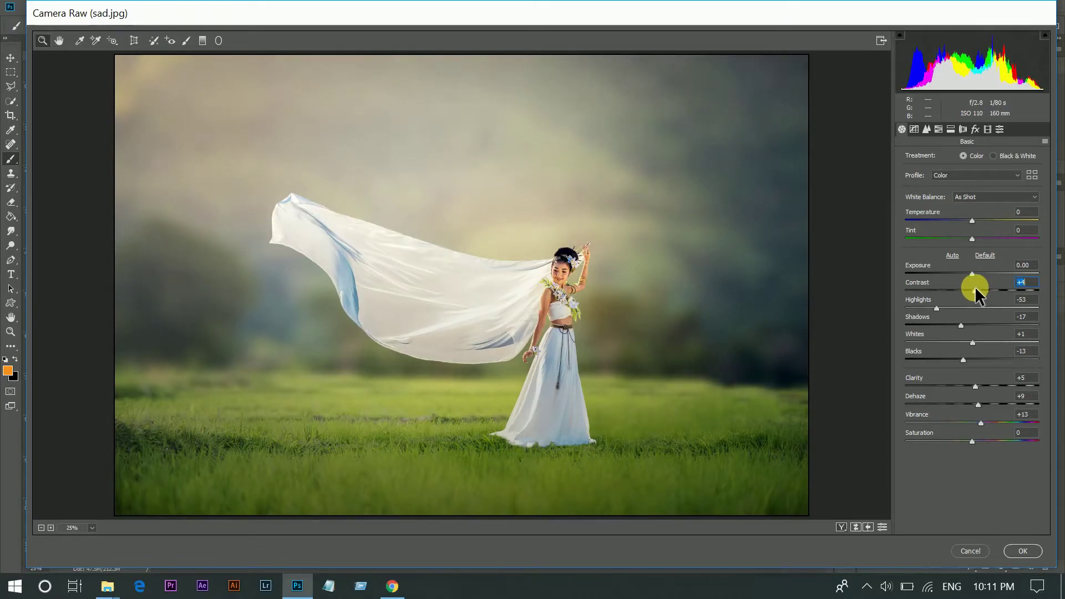
pyautogui.click(938, 129)
pyautogui.moveTo(970, 254); pyautogui.dragTo(980, 253)
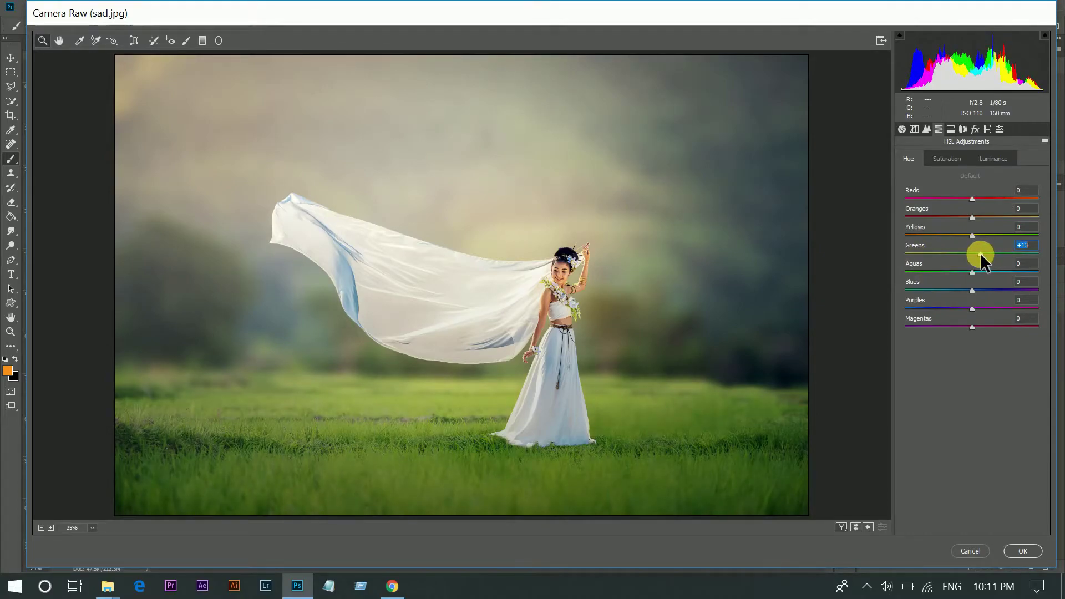
# Boost Greens saturation, brighten Oranges luminance to +17 and darken Greens luminance to -24
pyautogui.click(947, 160)
pyautogui.click(995, 254)
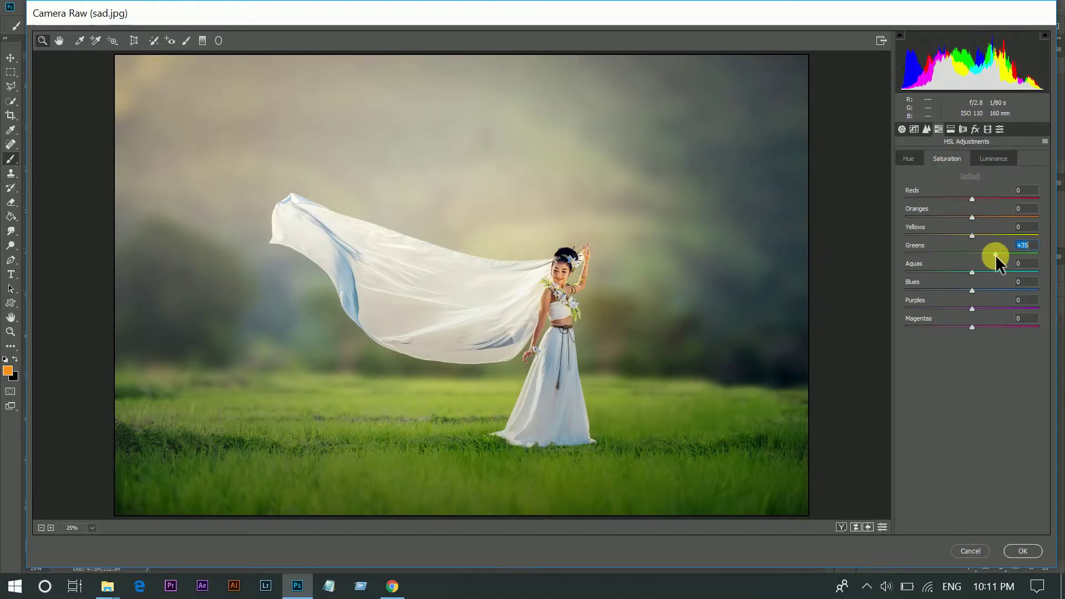
pyautogui.click(988, 159)
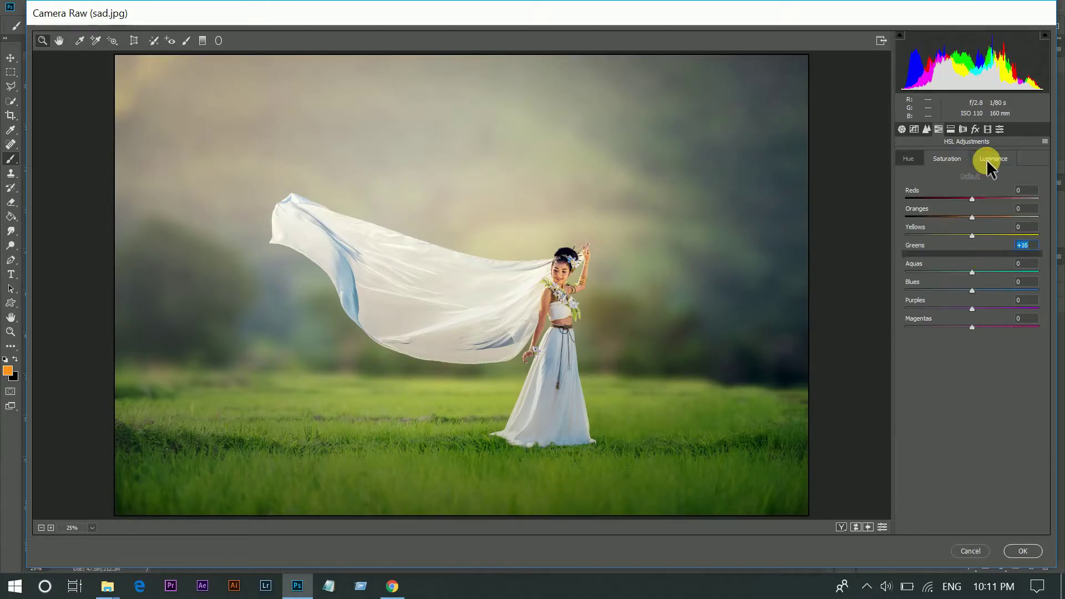
pyautogui.click(983, 216)
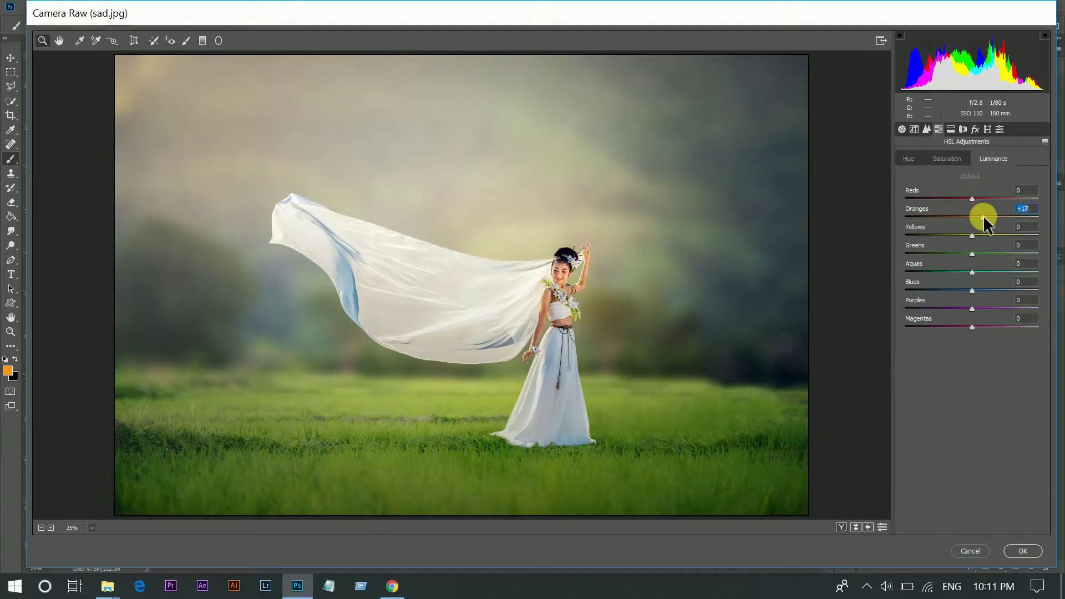
pyautogui.click(954, 254)
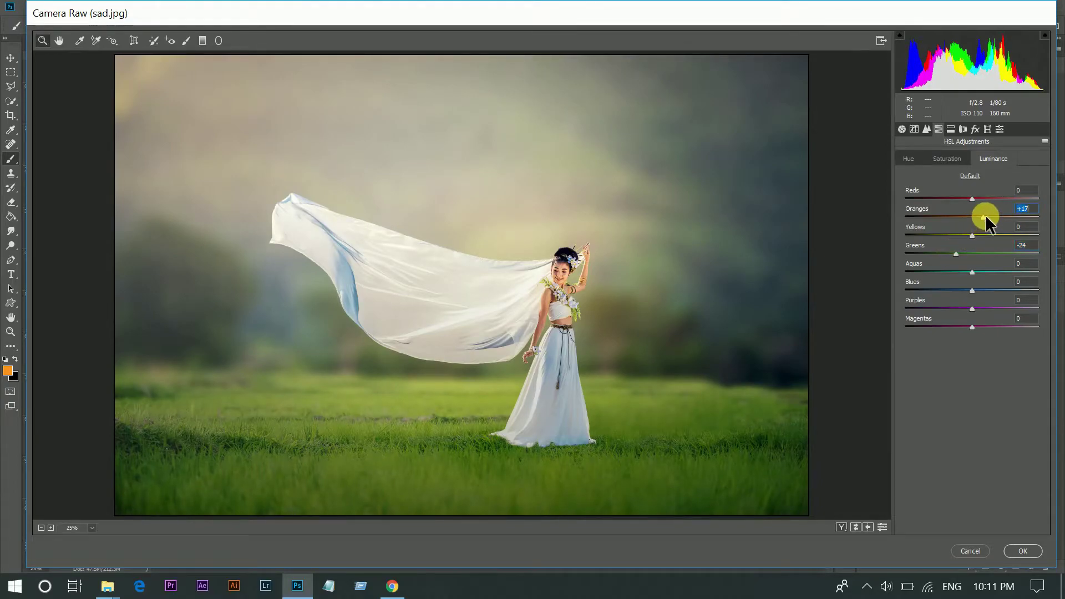
# Set Greens saturation to +16, Greens hue to +13, and reset Yellows hue to 0
pyautogui.click(947, 158)
pyautogui.moveTo(970, 233); pyautogui.dragTo(986, 235)
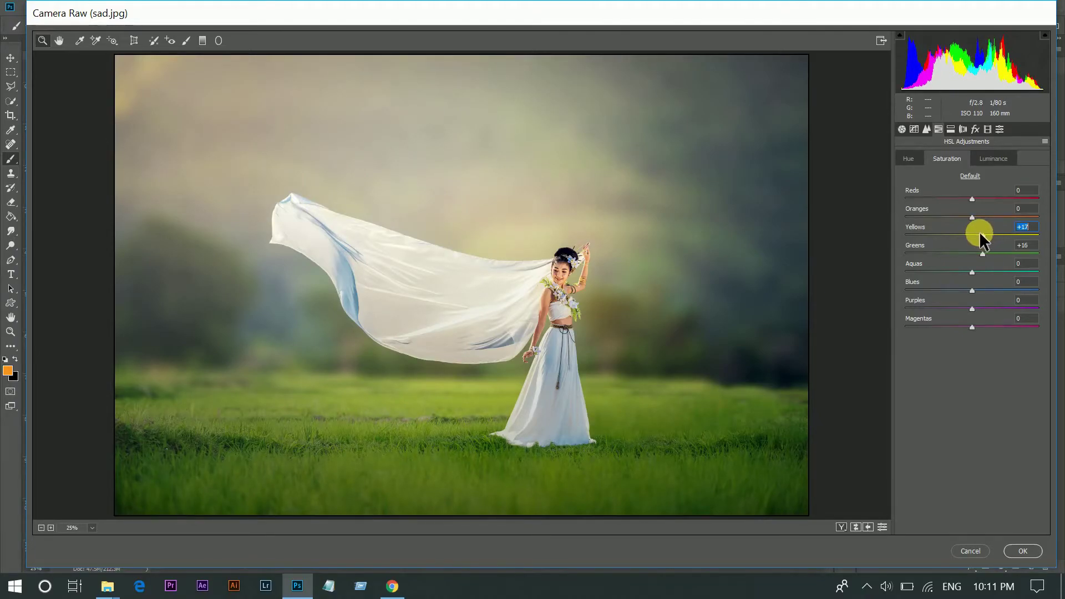
pyautogui.click(909, 159)
pyautogui.moveTo(982, 247)
pyautogui.mouseDown()
pyautogui.moveTo(995, 252)
pyautogui.moveTo(982, 235)
pyautogui.mouseUp()
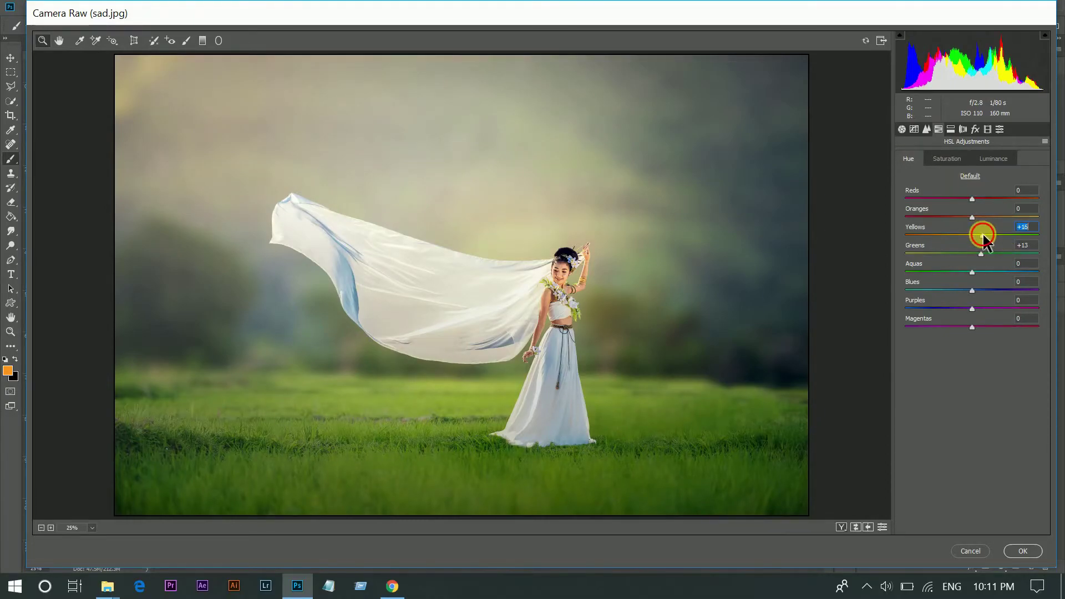
pyautogui.doubleClick(983, 235)
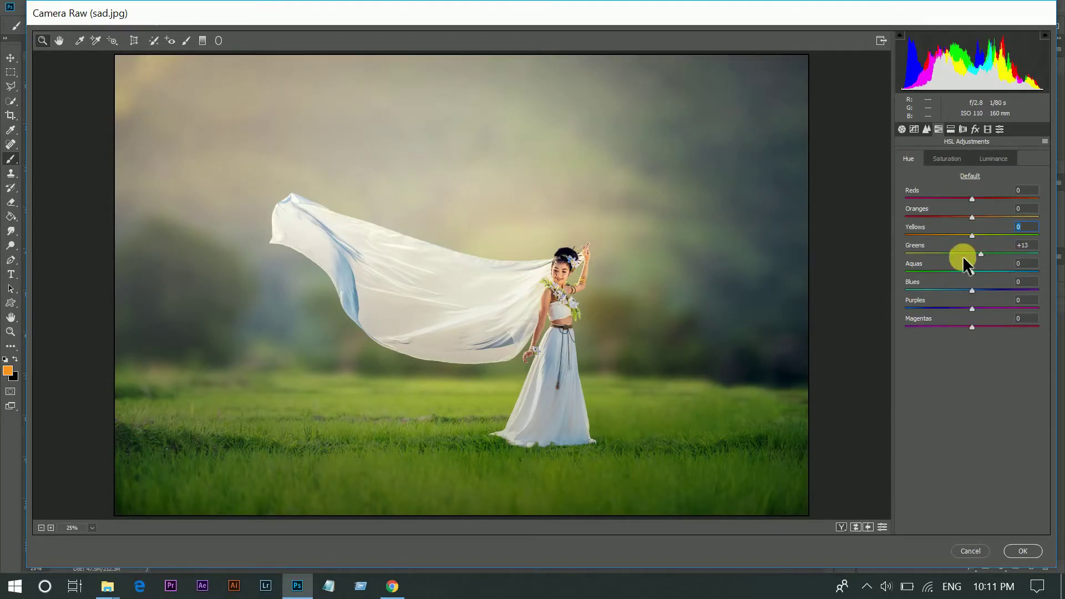
pyautogui.click(980, 253)
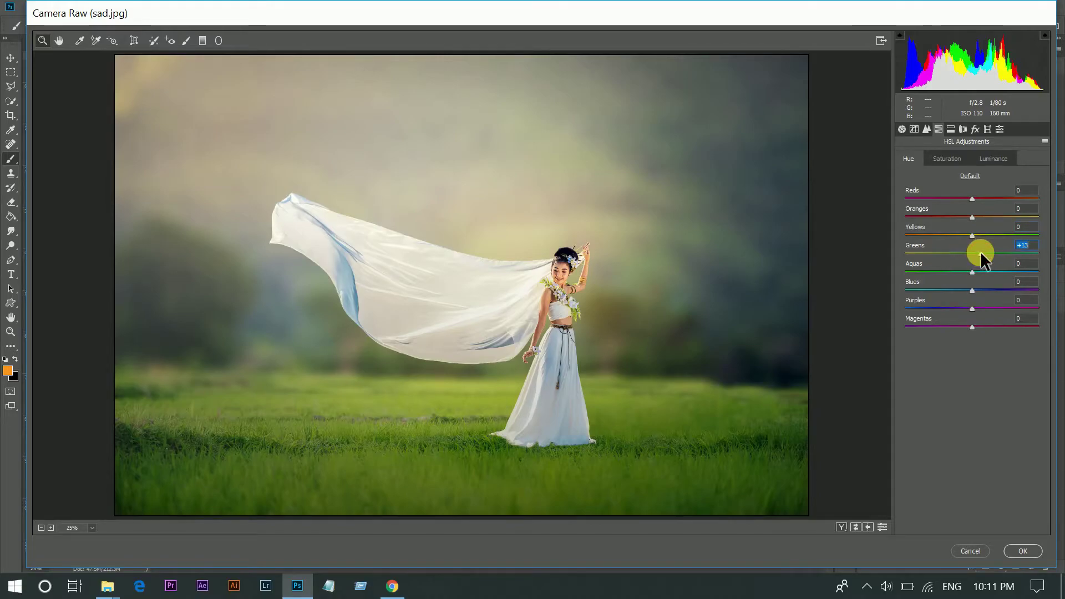
# Add a post-crop vignette with Amount -18 and Feather 53, and set Blue Primary hue +11
pyautogui.click(975, 130)
pyautogui.moveTo(963, 274); pyautogui.dragTo(959, 271)
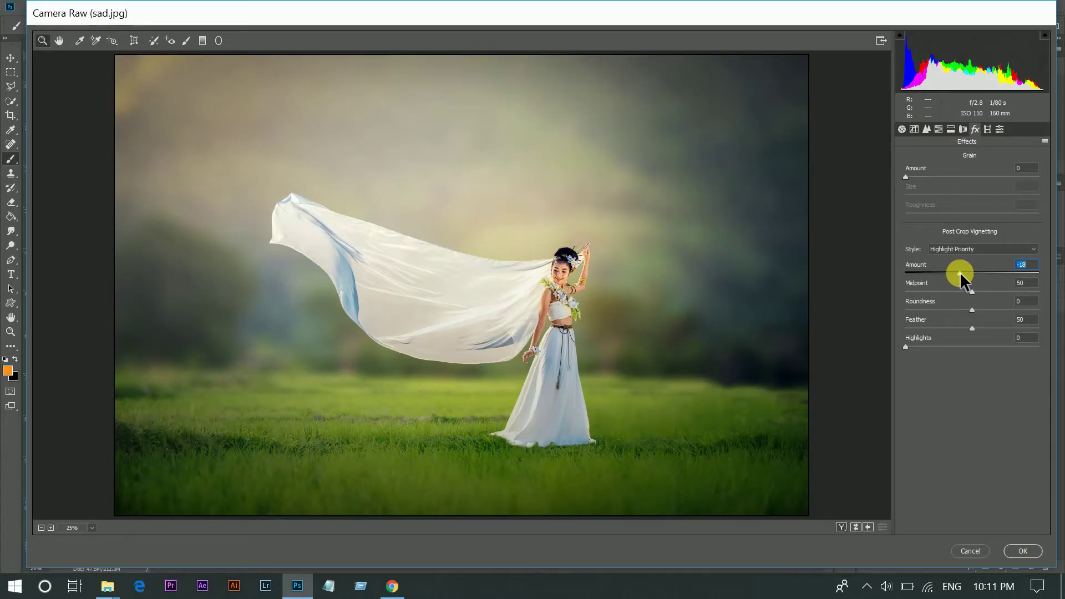
pyautogui.moveTo(972, 329); pyautogui.dragTo(981, 340)
pyautogui.click(987, 130)
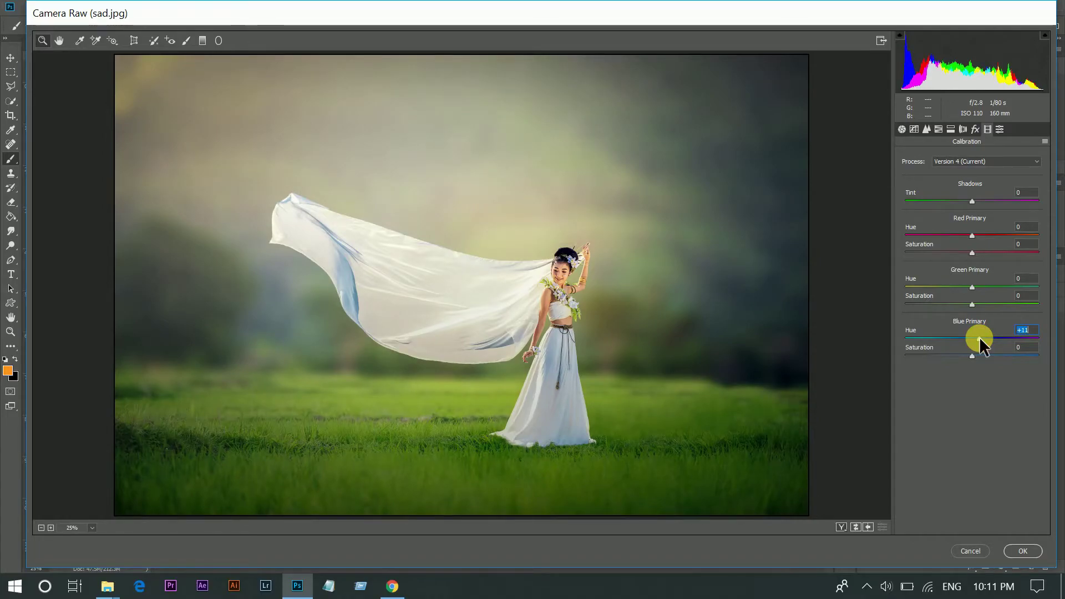
# On the RGB point curve, lift the black point and slightly raise the upper midtones
pyautogui.click(914, 130)
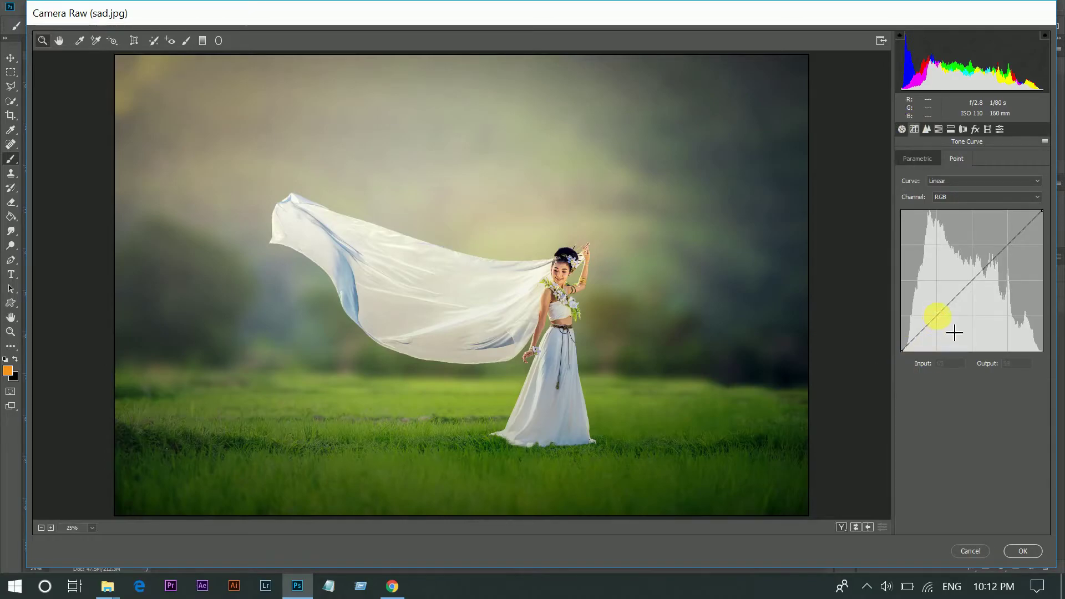
pyautogui.click(938, 315)
pyautogui.click(902, 351)
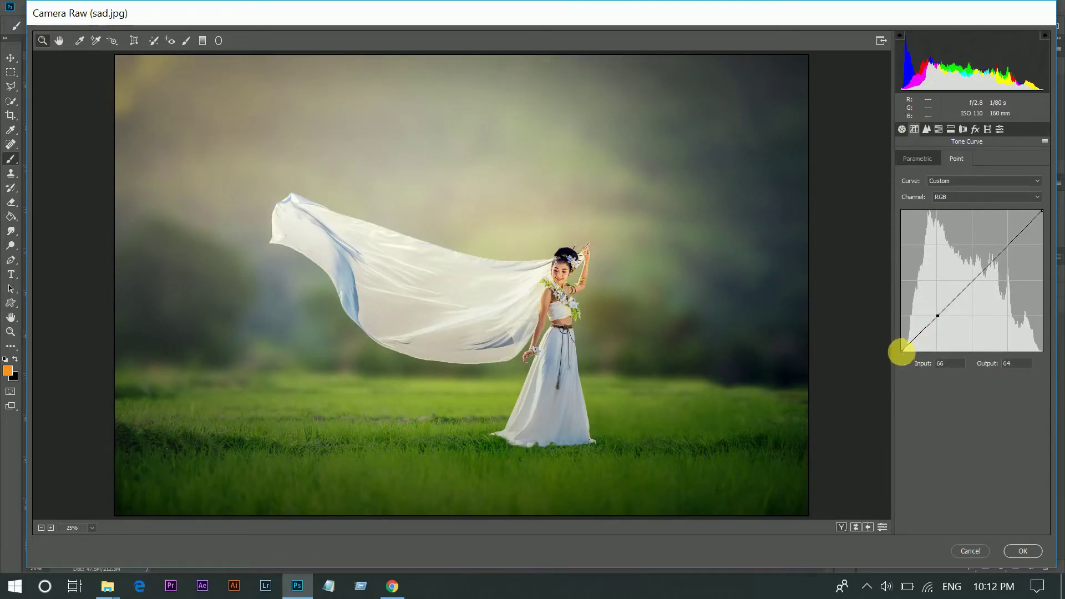
pyautogui.moveTo(912, 362); pyautogui.dragTo(910, 354)
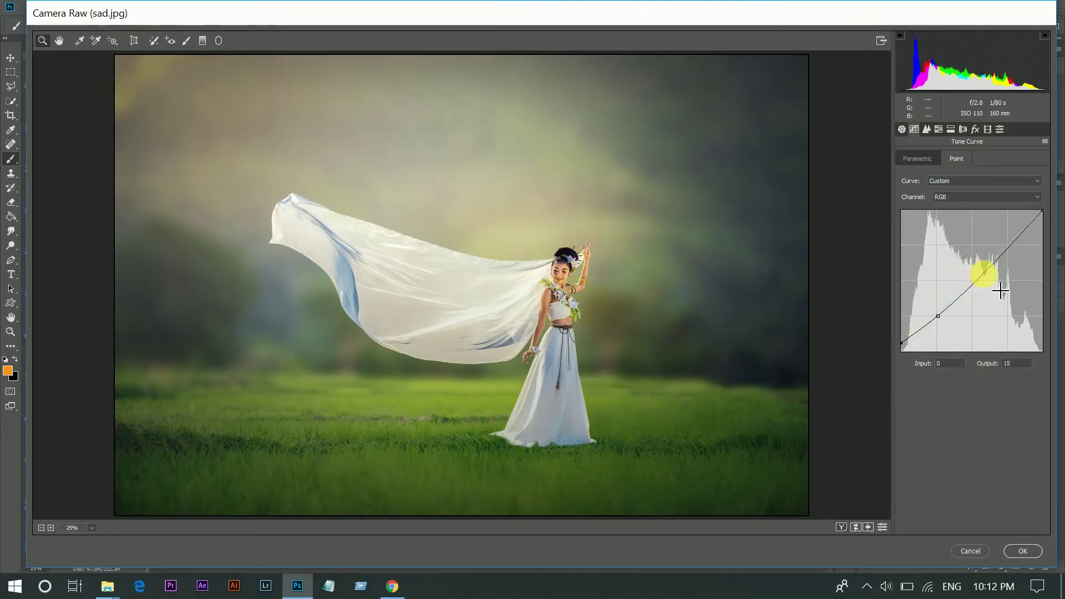
pyautogui.click(983, 274)
pyautogui.moveTo(1001, 290); pyautogui.dragTo(1002, 285)
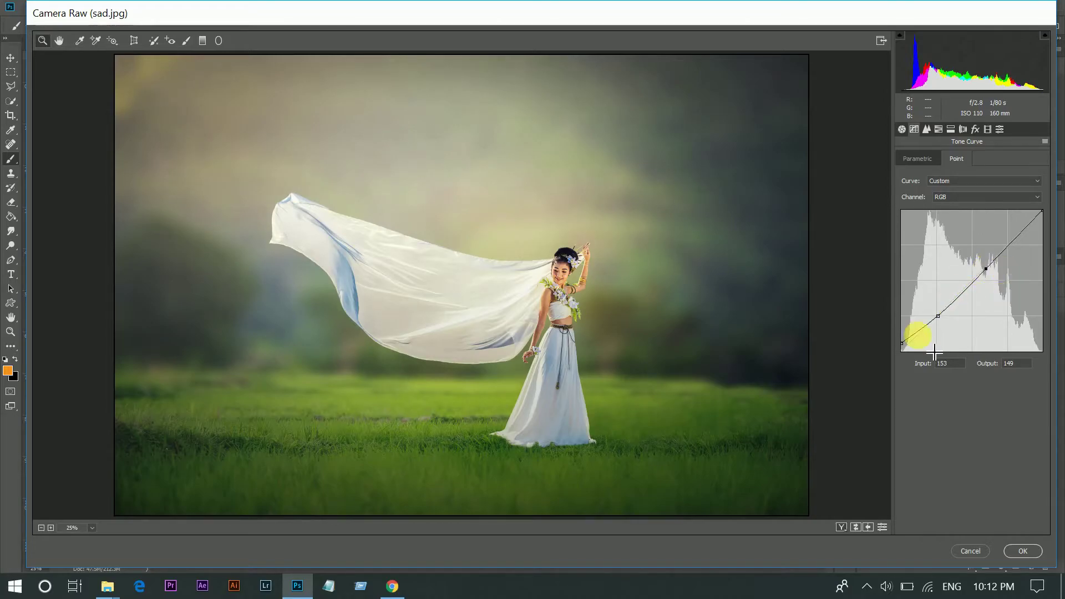
pyautogui.moveTo(908, 349); pyautogui.dragTo(908, 353)
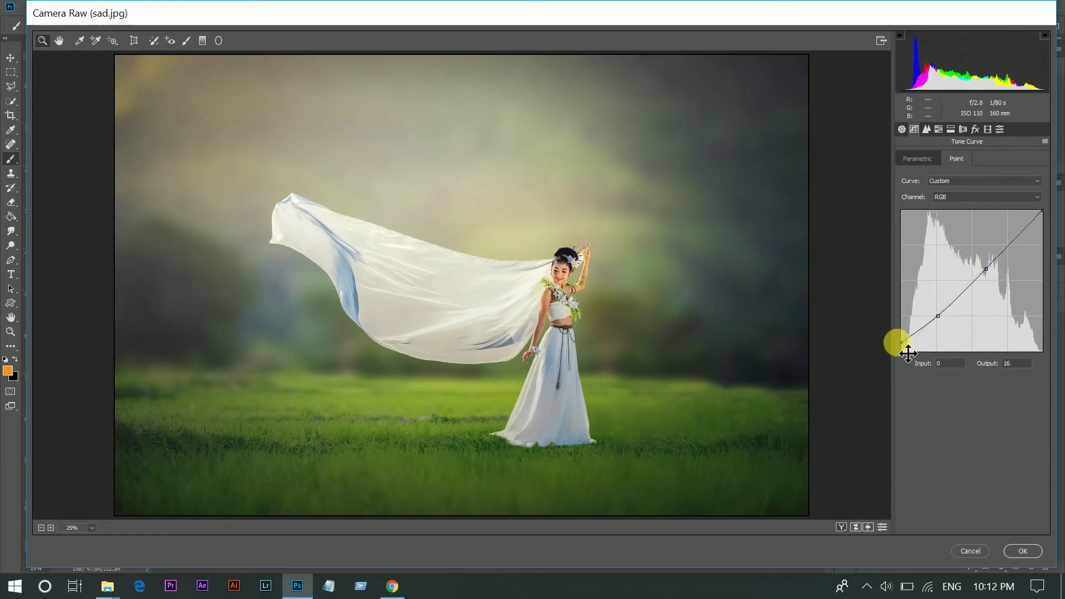
# On the Blue channel curve, raise the black point to 16 and add a shadow point at 66/61
pyautogui.click(949, 197)
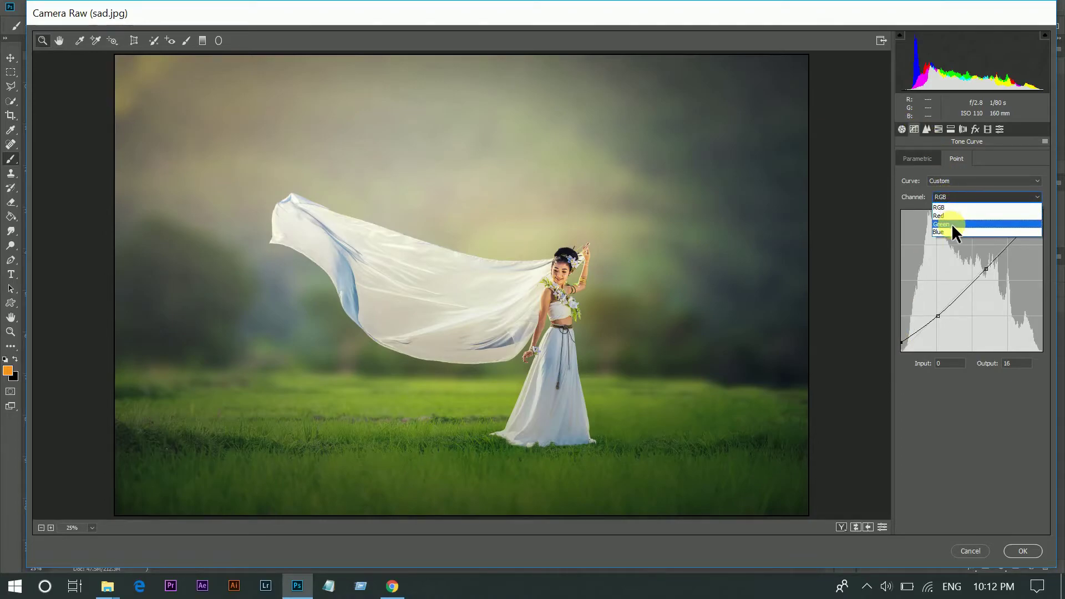
pyautogui.click(950, 233)
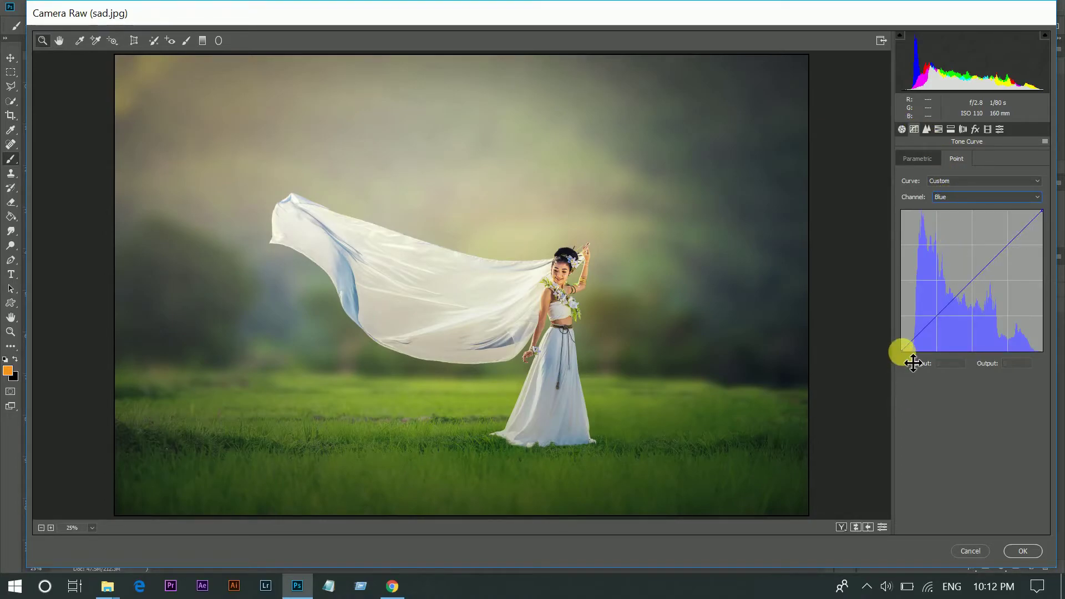
pyautogui.moveTo(902, 351); pyautogui.dragTo(910, 332)
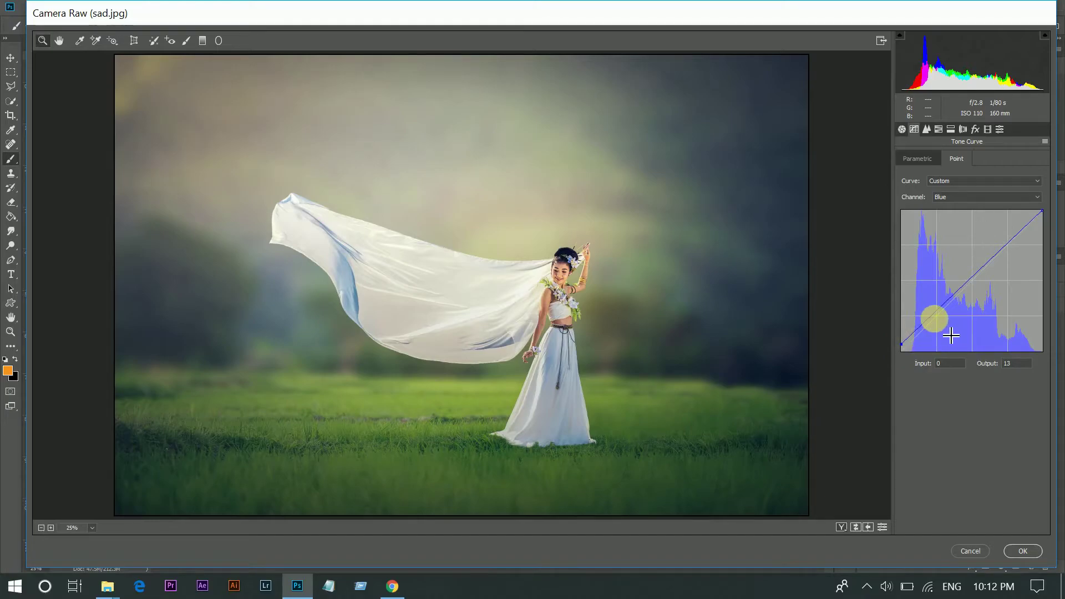
pyautogui.click(936, 318)
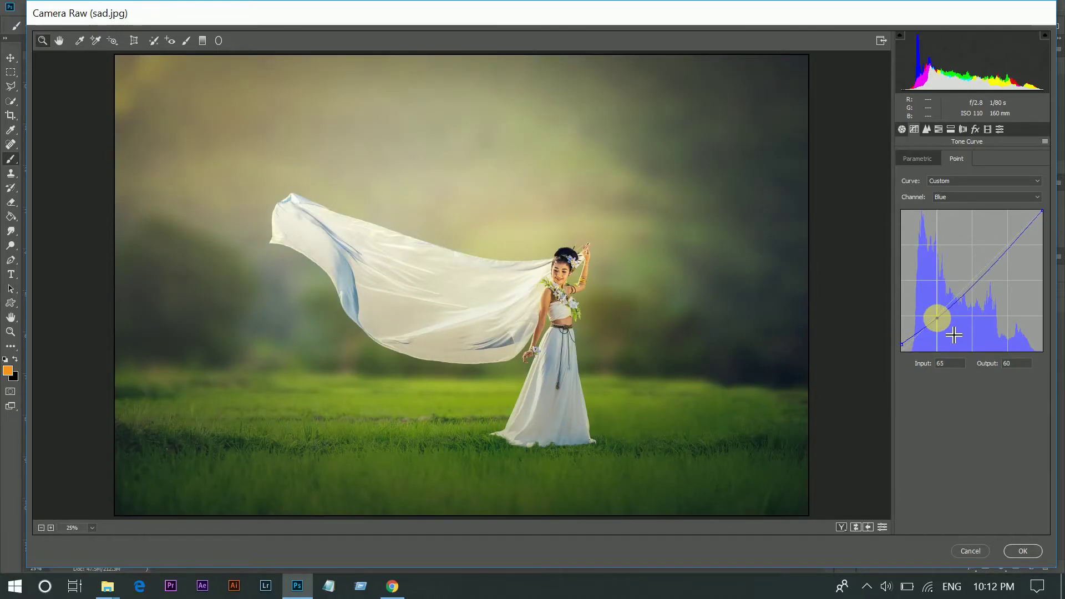
pyautogui.press('Right')
pyautogui.press('Up')
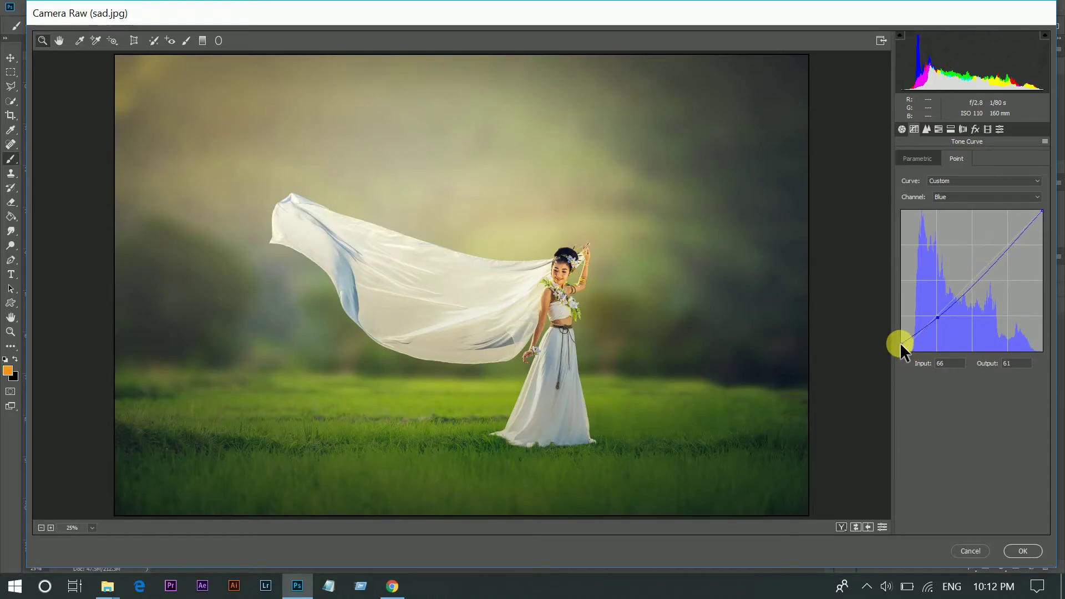
pyautogui.moveTo(901, 347); pyautogui.dragTo(901, 343)
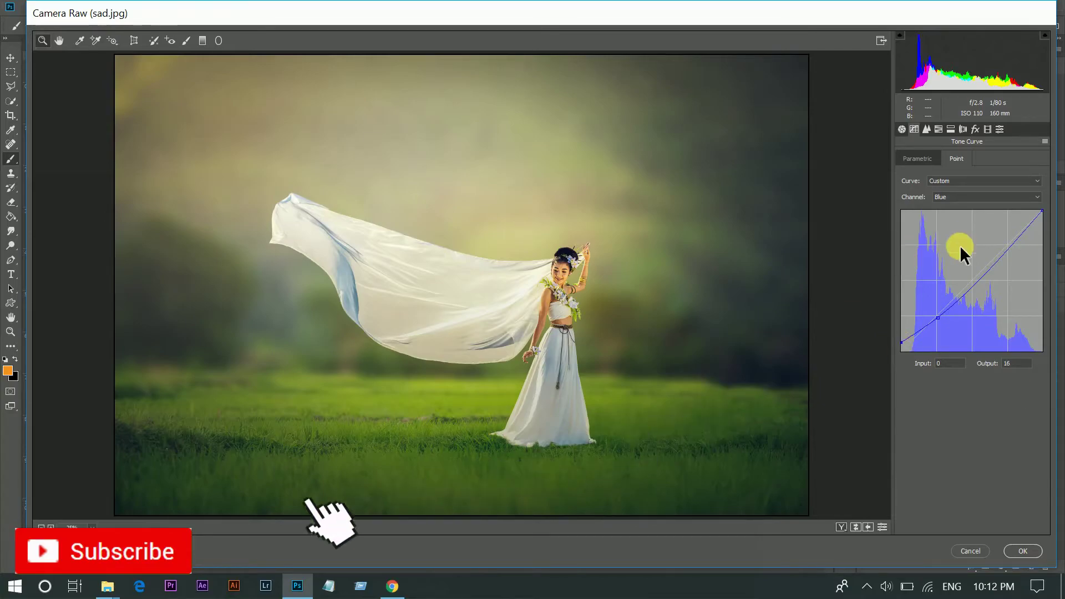
# Adjust Blacks, nudge Greens hue to +15, brighten Oranges luminance, and keep Oranges saturation at 0
pyautogui.click(902, 129)
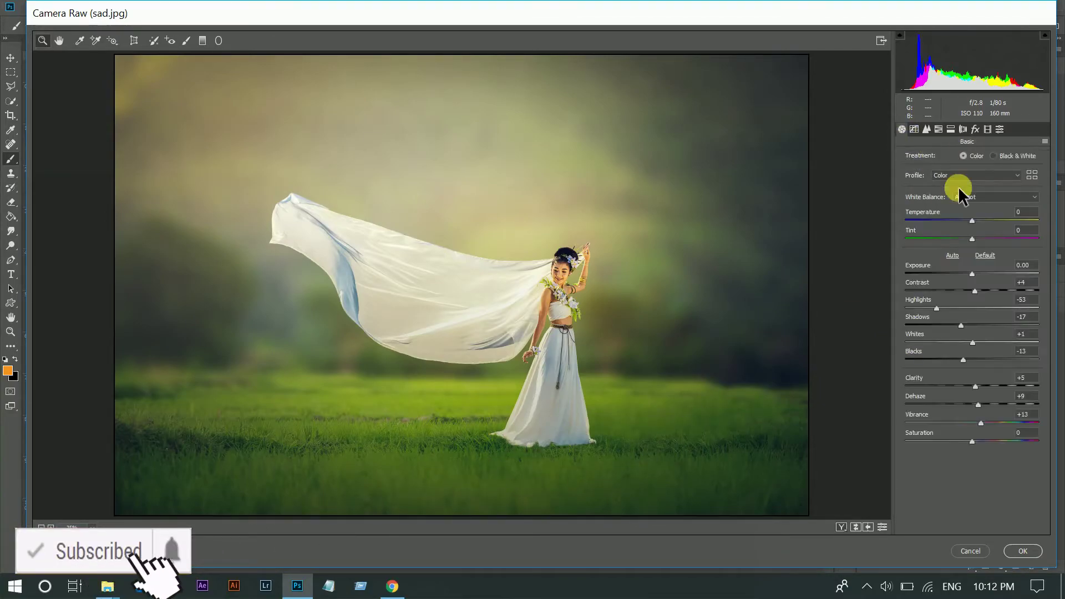
pyautogui.click(964, 358)
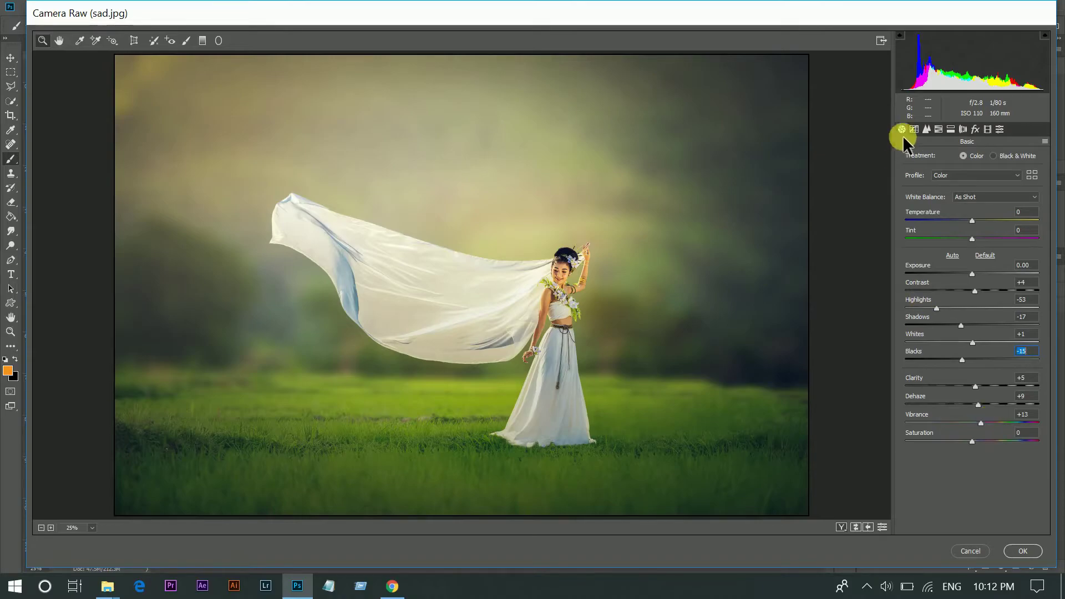
pyautogui.click(939, 129)
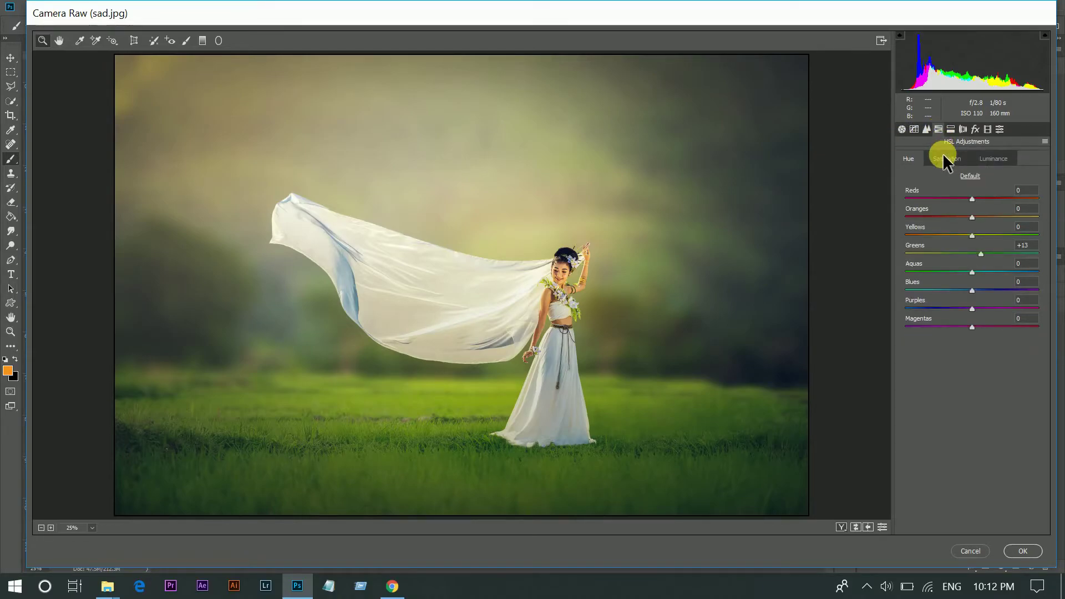
pyautogui.moveTo(983, 254); pyautogui.dragTo(987, 254)
pyautogui.click(993, 159)
pyautogui.moveTo(972, 217); pyautogui.dragTo(983, 218)
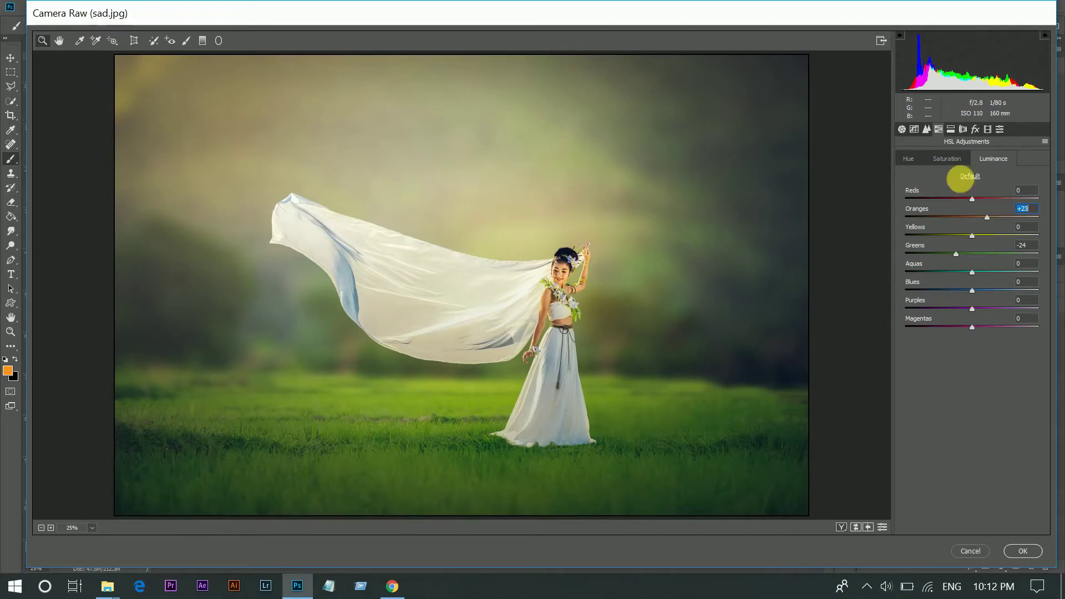
pyautogui.click(949, 160)
pyautogui.click(913, 159)
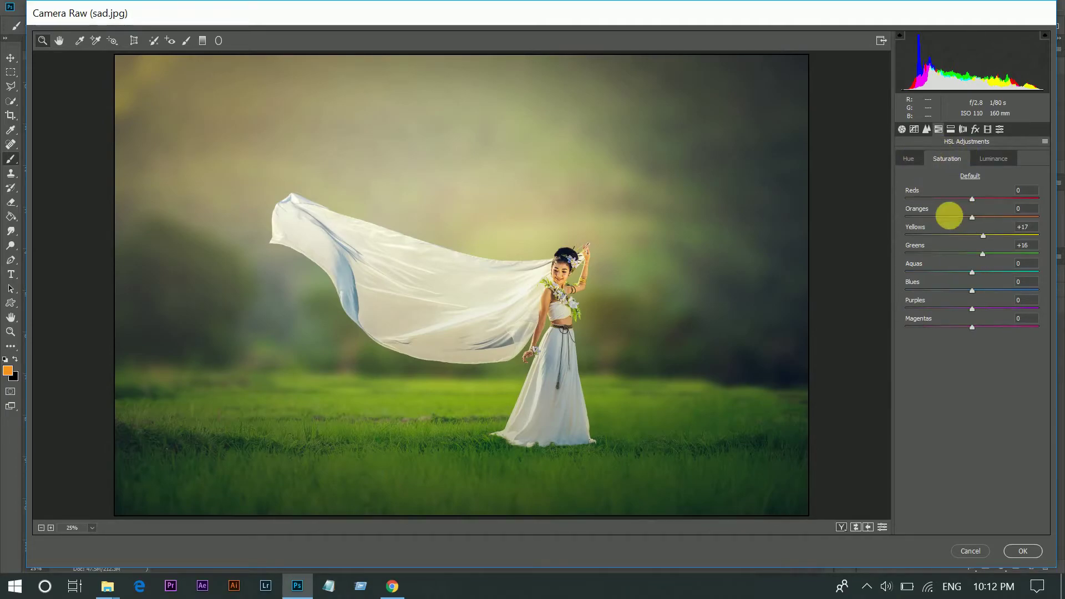
pyautogui.moveTo(972, 217); pyautogui.dragTo(961, 216)
pyautogui.doubleClick(960, 216)
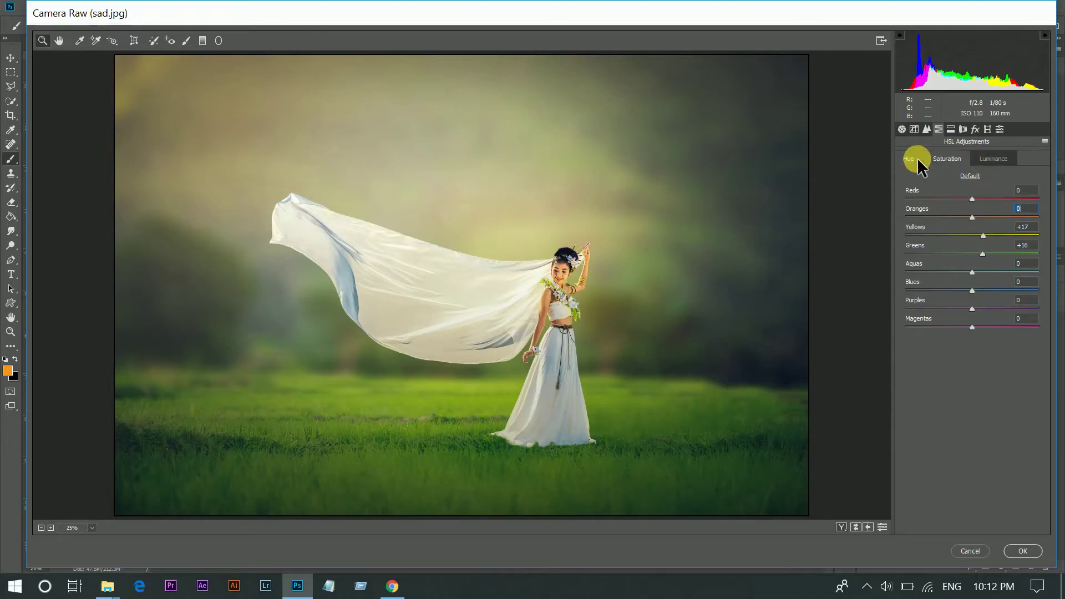
# Set Temperature to +2 and Exposure to +0.05, then apply Camera Raw as a smart filter
pyautogui.click(902, 129)
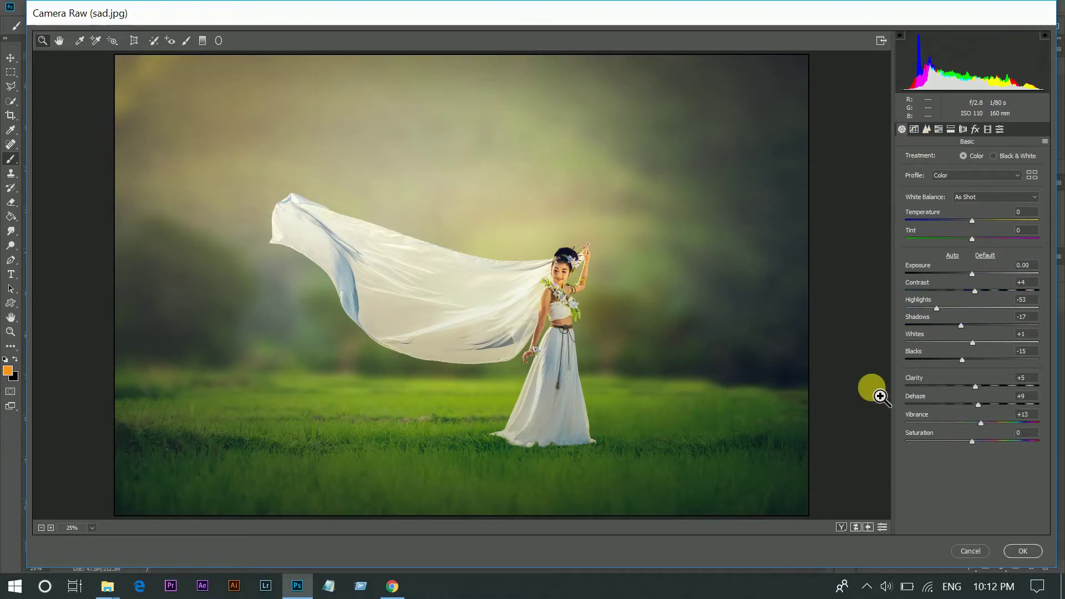
pyautogui.click(979, 220)
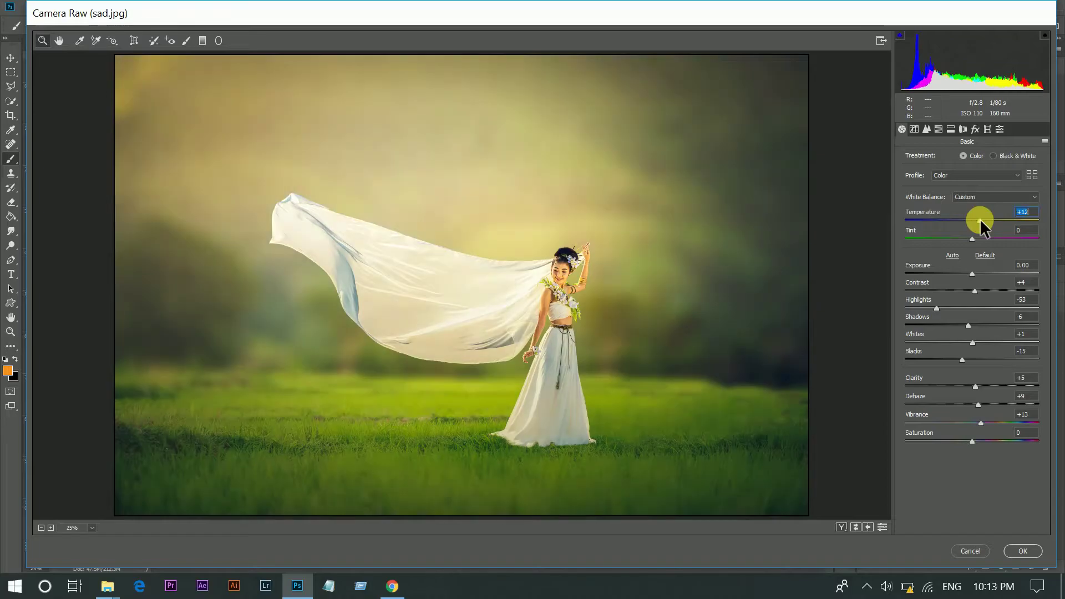
pyautogui.write('1')
pyautogui.press('Return')
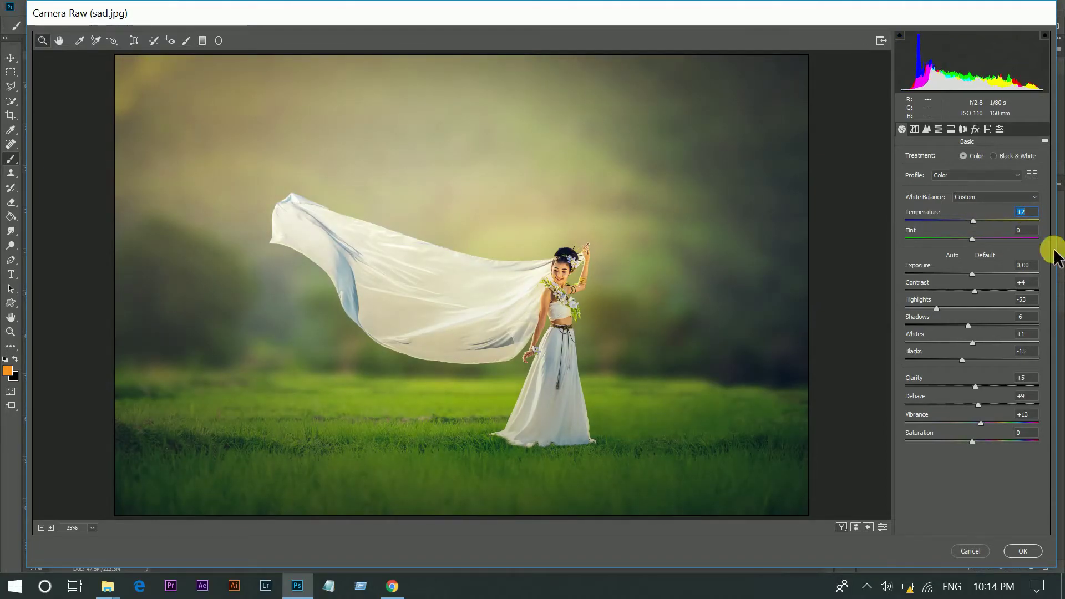
pyautogui.press('Up')
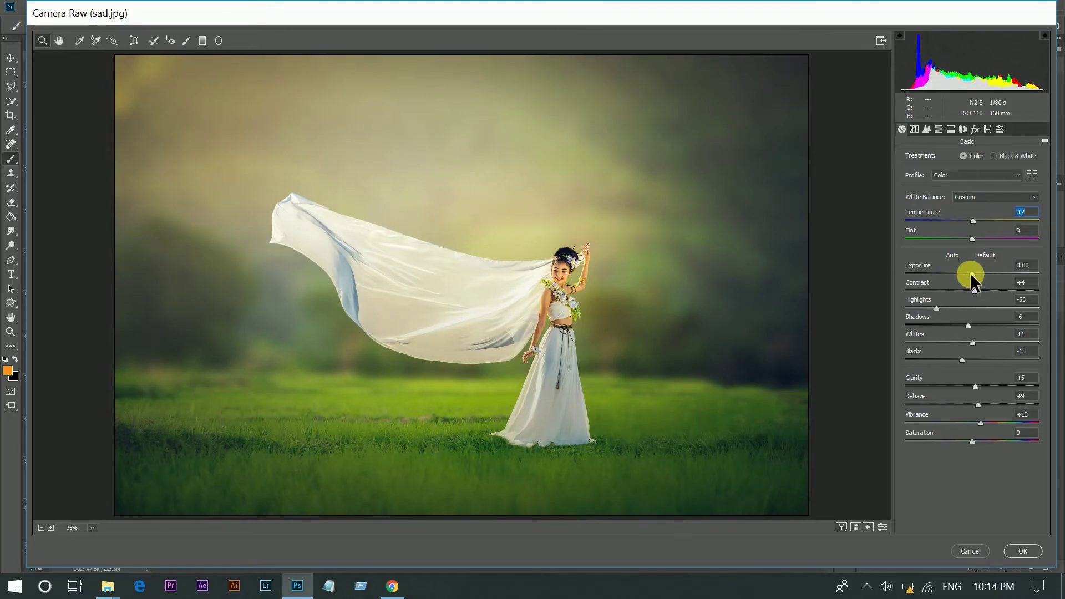
pyautogui.click(972, 275)
pyautogui.moveTo(974, 274); pyautogui.dragTo(976, 272)
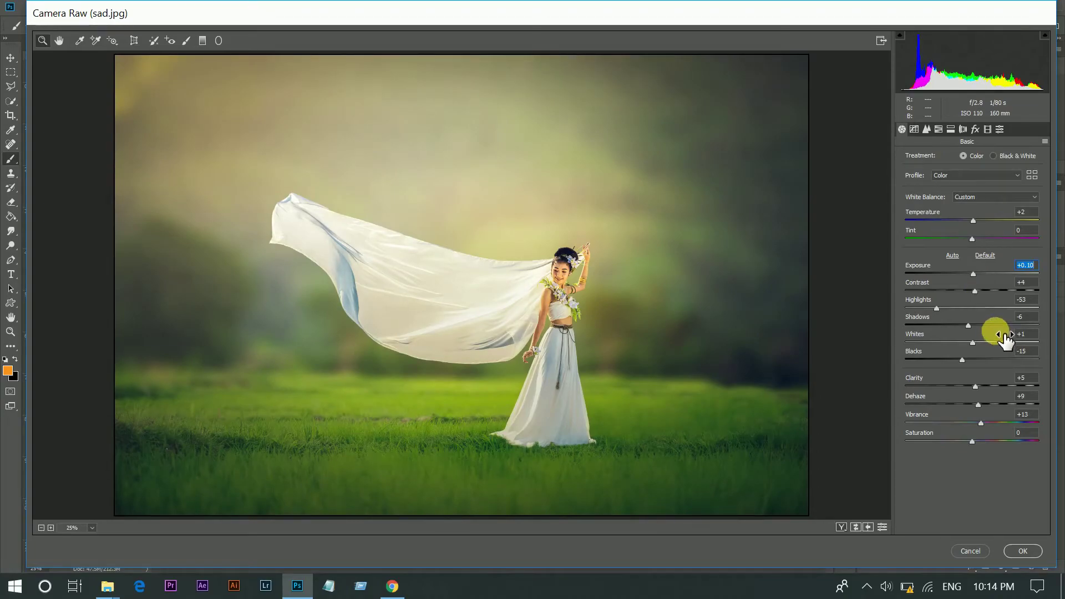
pyautogui.press('Down')
pyautogui.press('Down')
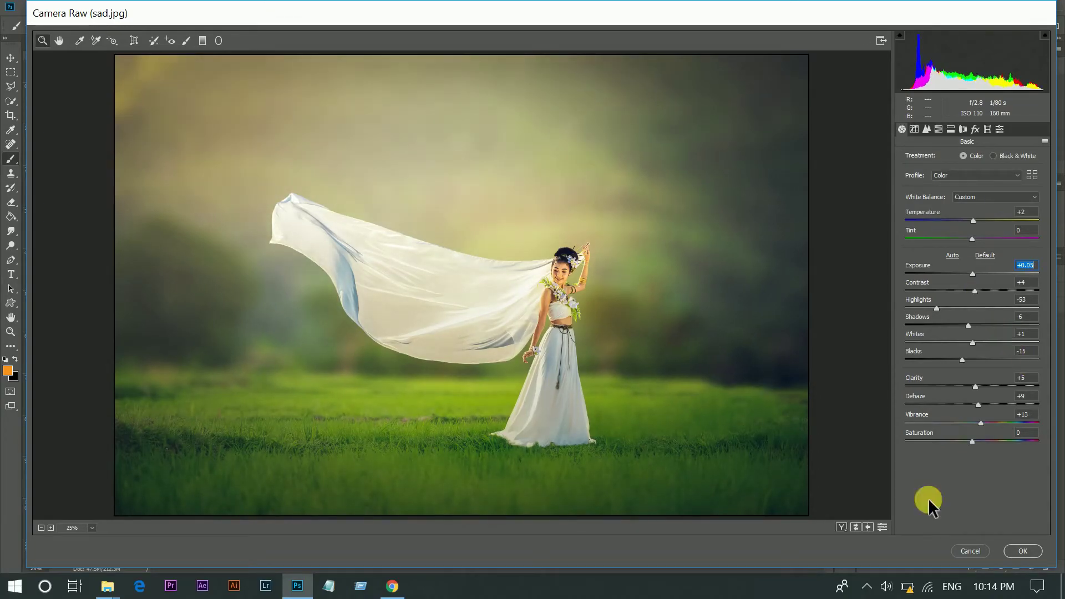
pyautogui.click(1020, 550)
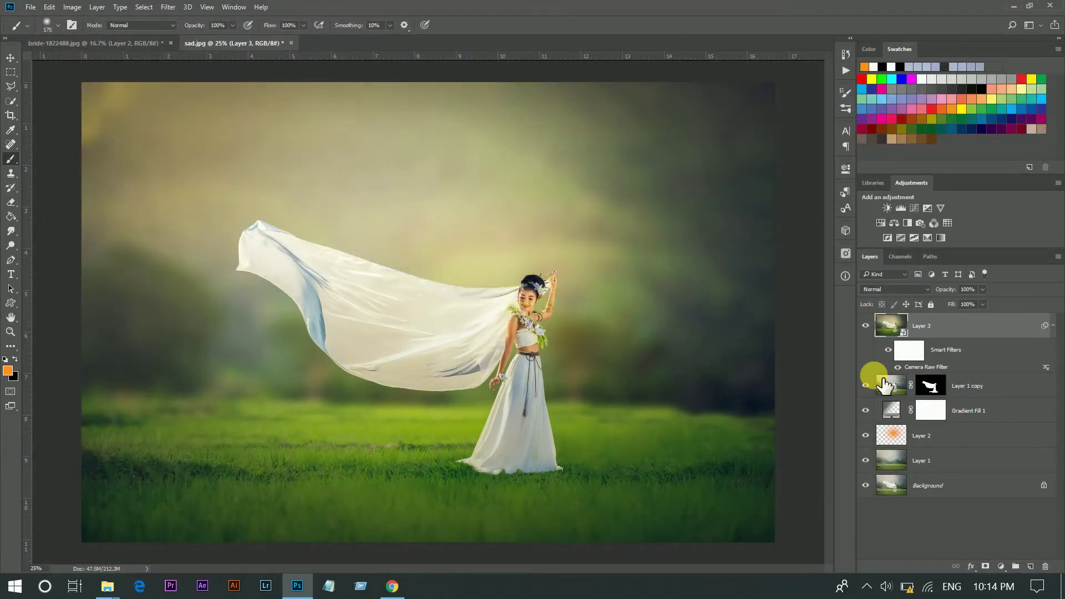
# Collapse Layer 3's smart filters, stamp visible into Layer 4, zoom to 50%, and open Filter menu
pyautogui.click(865, 325)
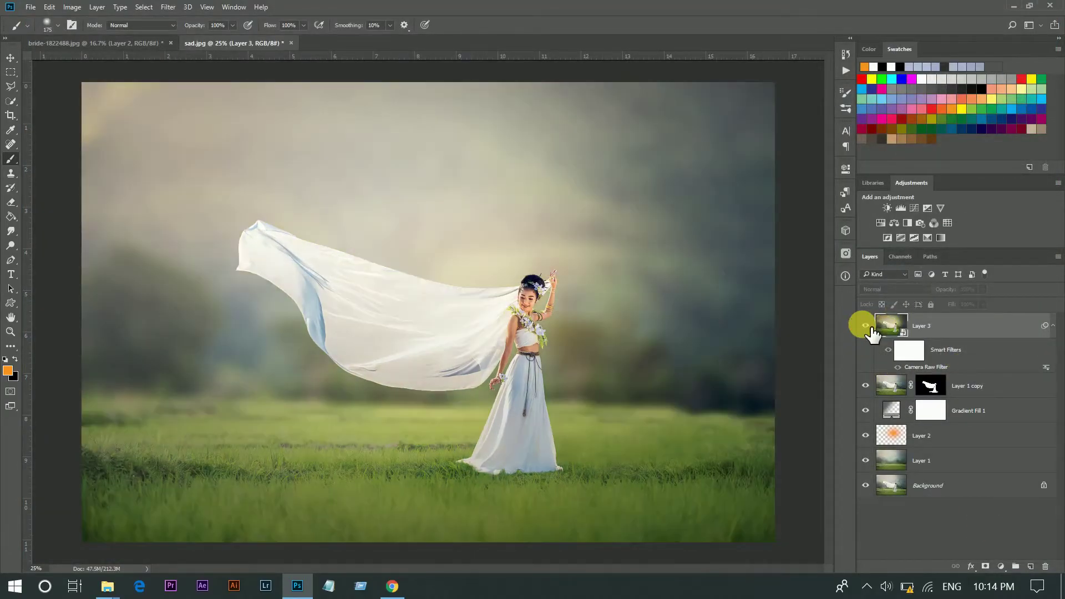
pyautogui.click(1052, 326)
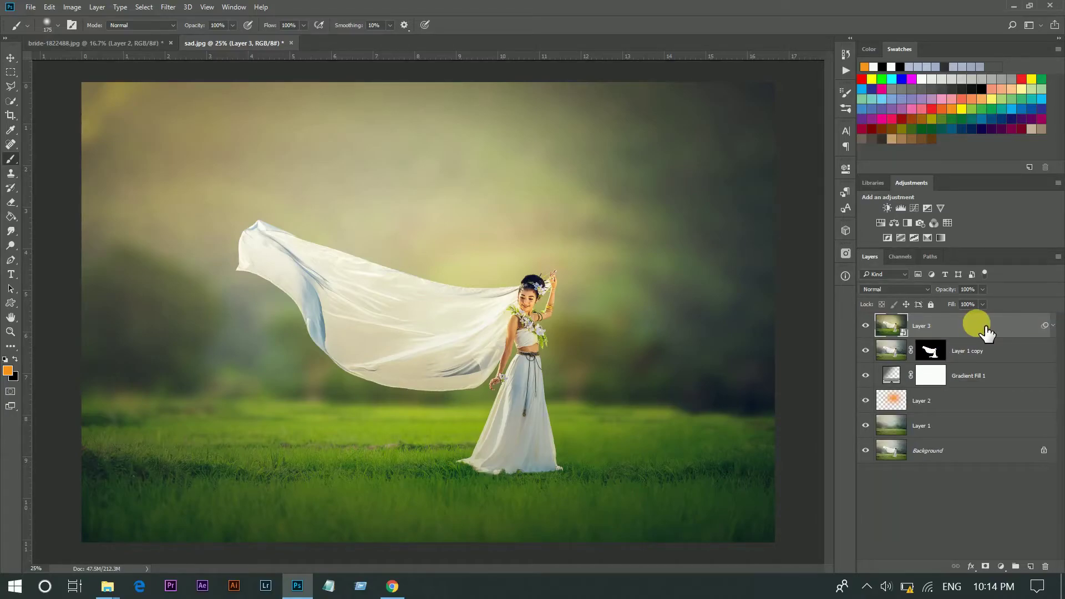
pyautogui.hotkey('ctrl', 'shift', 'alt', 'e')
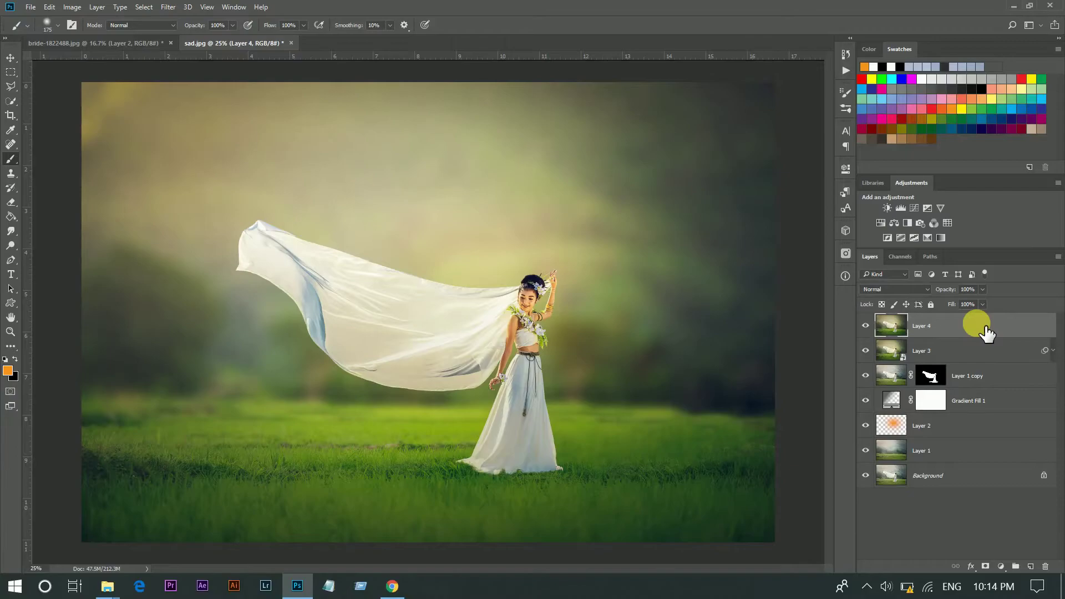
pyautogui.hotkey('ctrl', '+')
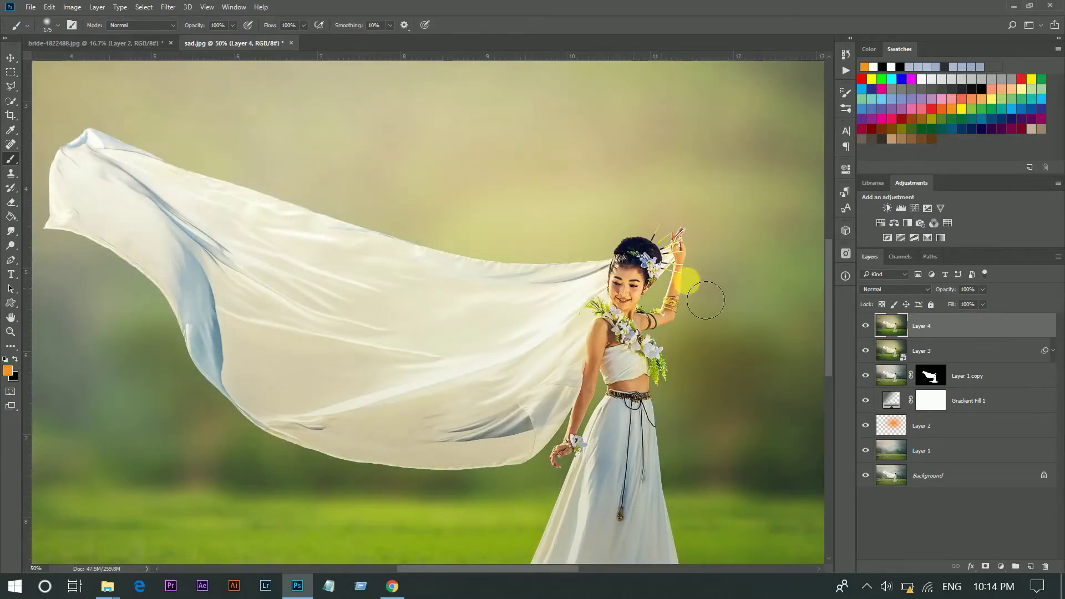
pyautogui.click(169, 7)
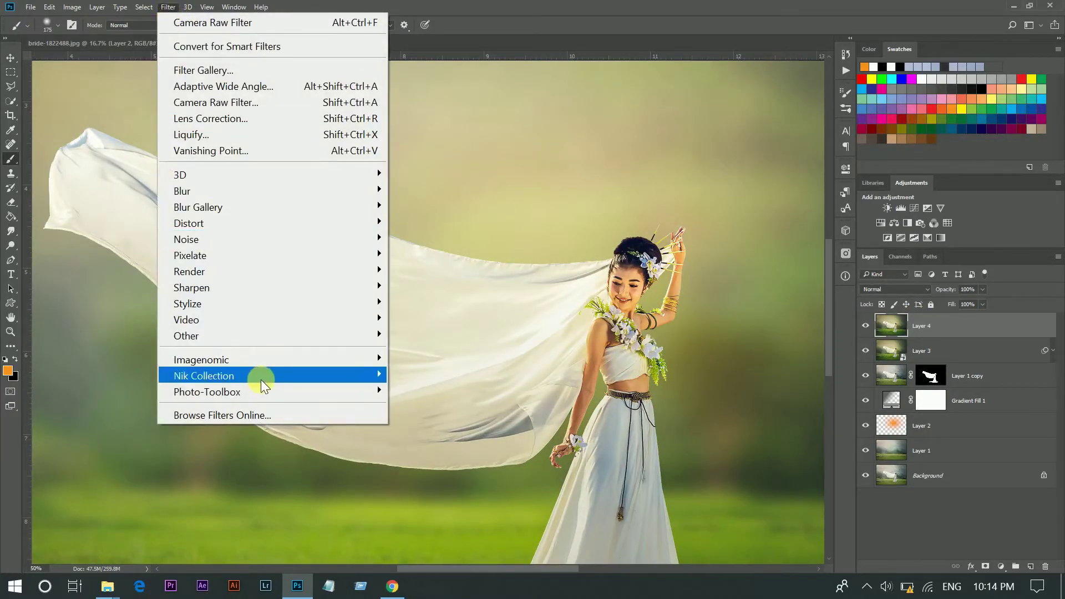
# Launch SkinFiner and view the bride's face at 1:1, then at 1:2
pyautogui.moveTo(207, 391)
pyautogui.click(416, 397)
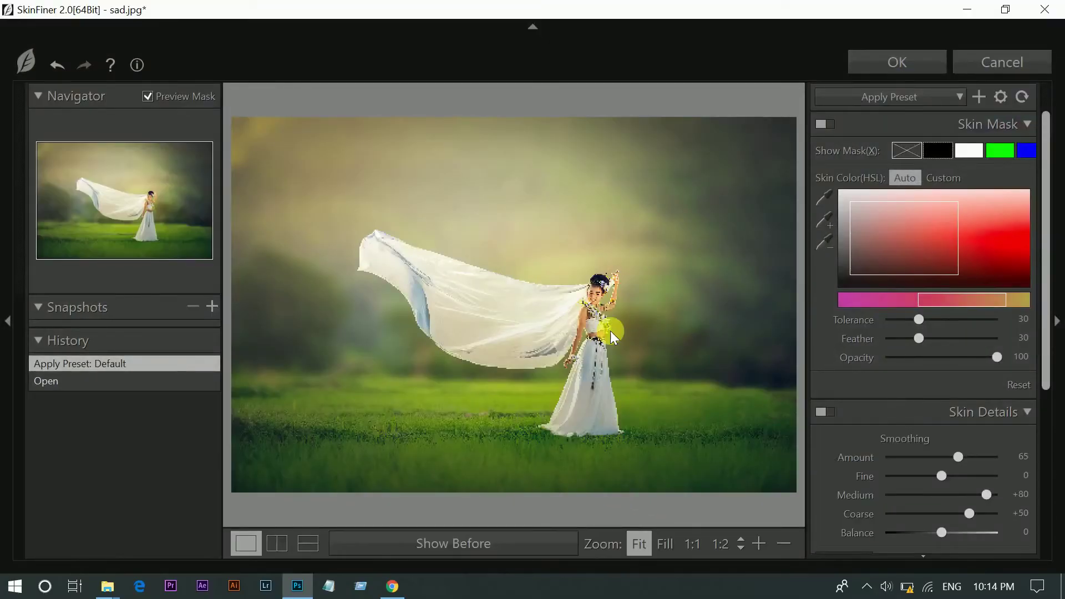
pyautogui.click(603, 291)
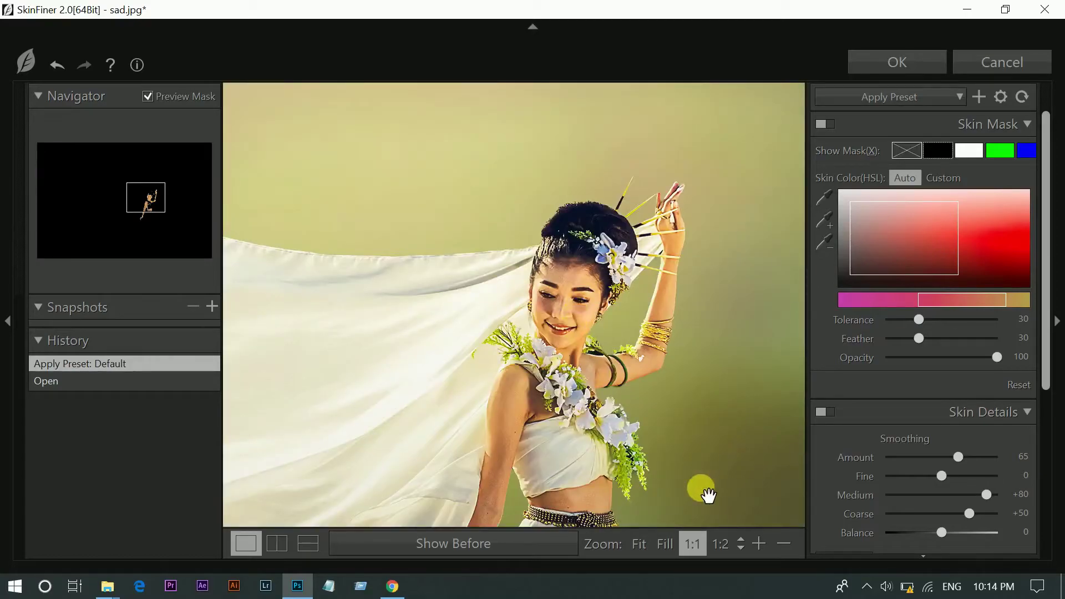
pyautogui.click(786, 545)
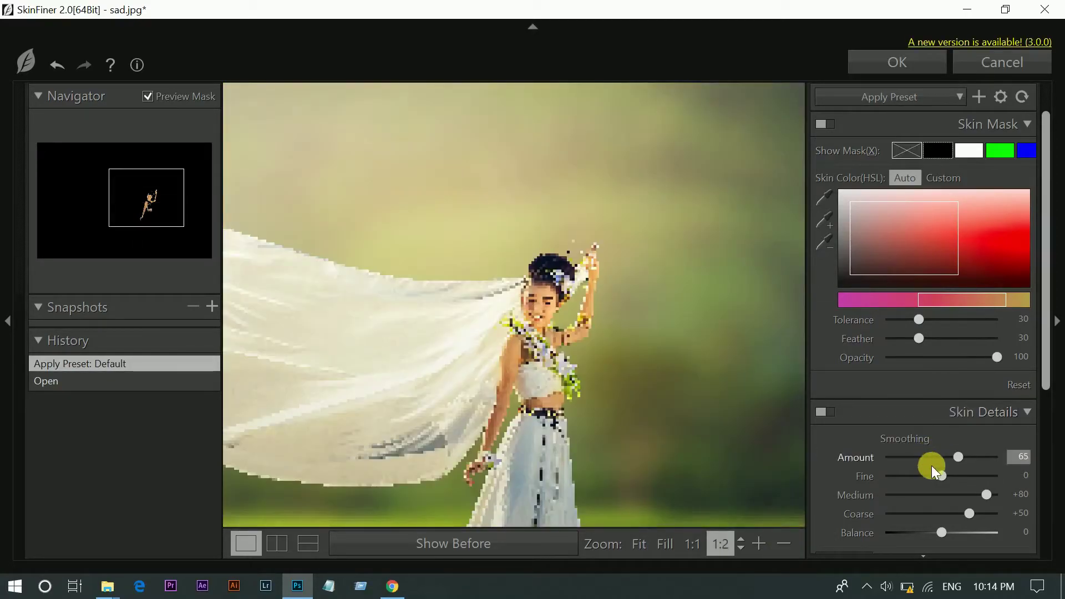
pyautogui.scroll(-4, 948, 448)
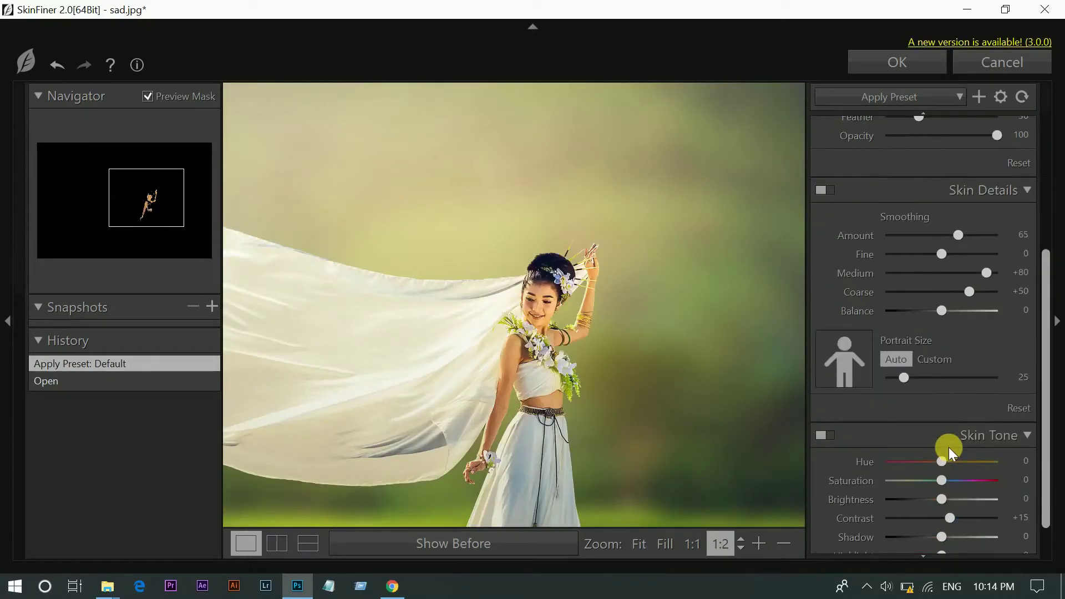
# Set skin tone Hue -7, Saturation -27 and Brightness +14
pyautogui.click(923, 461)
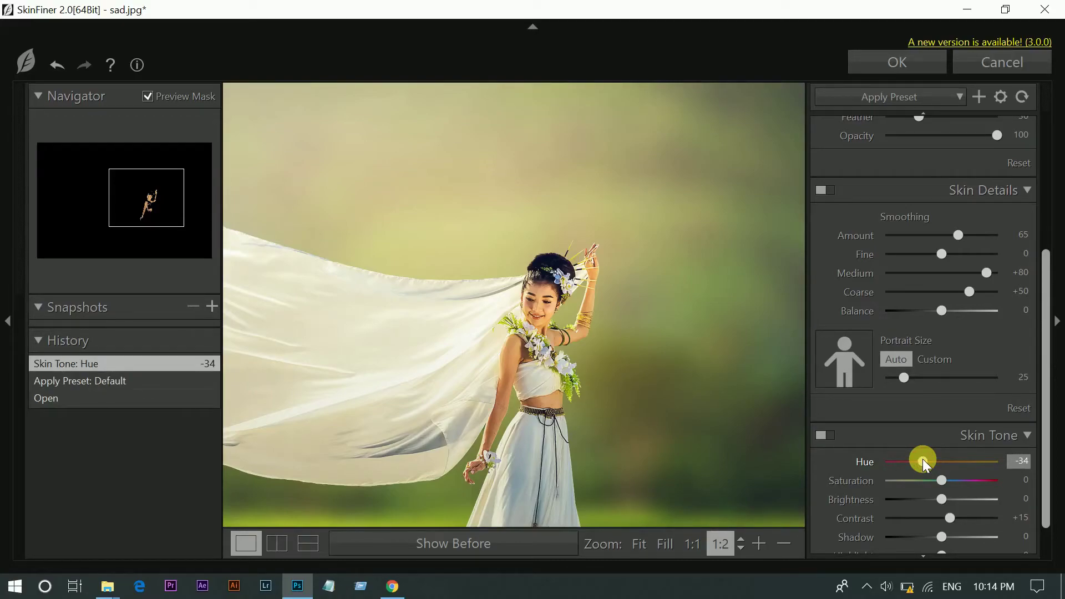
pyautogui.doubleClick(923, 460)
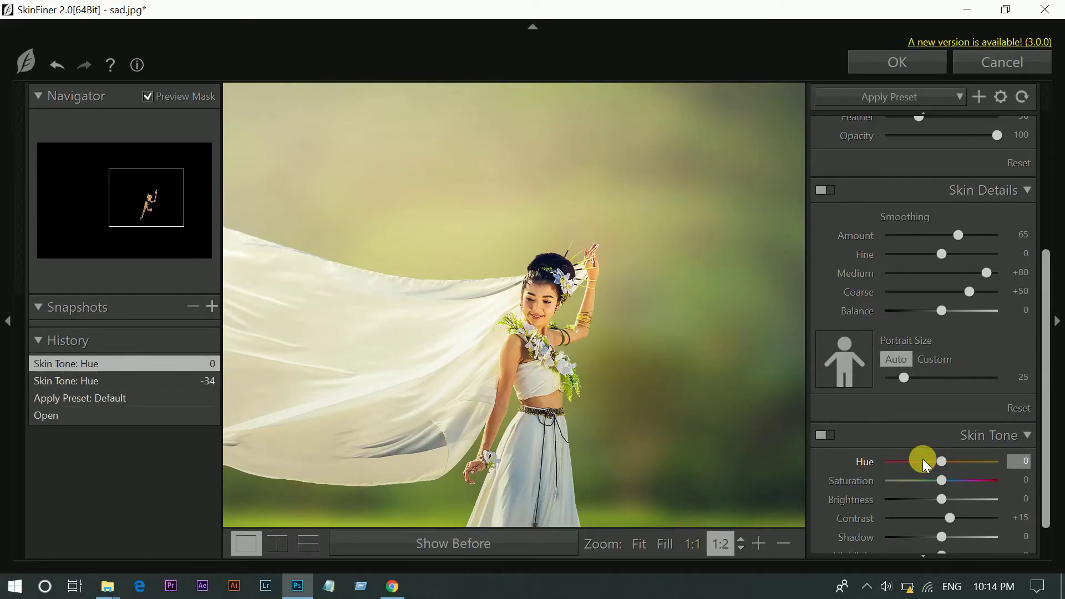
pyautogui.scroll(-1, 923, 458)
pyautogui.moveTo(927, 431); pyautogui.dragTo(920, 431)
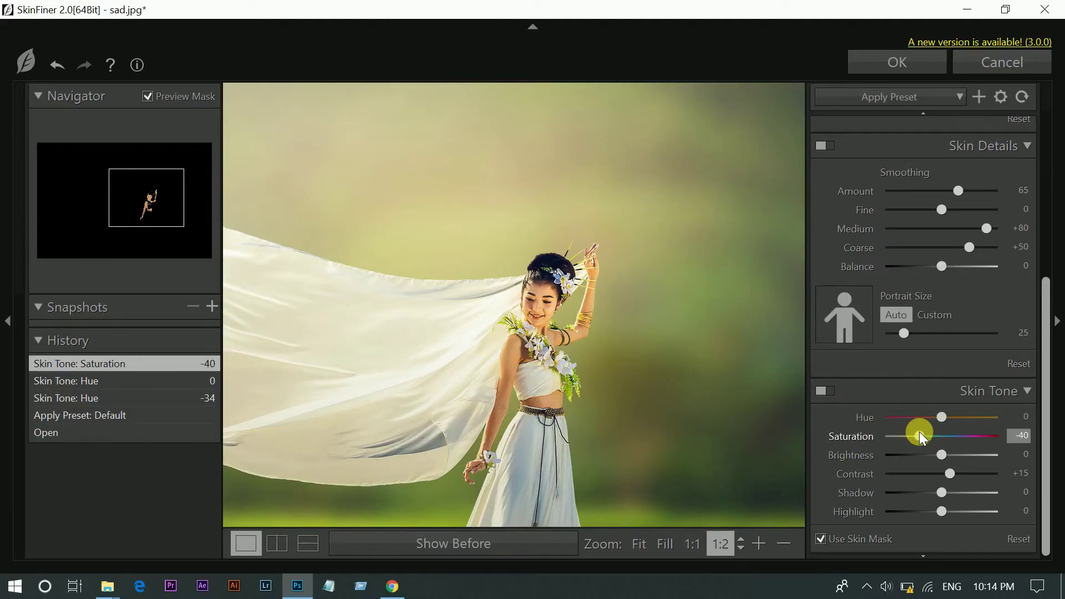
pyautogui.doubleClick(919, 432)
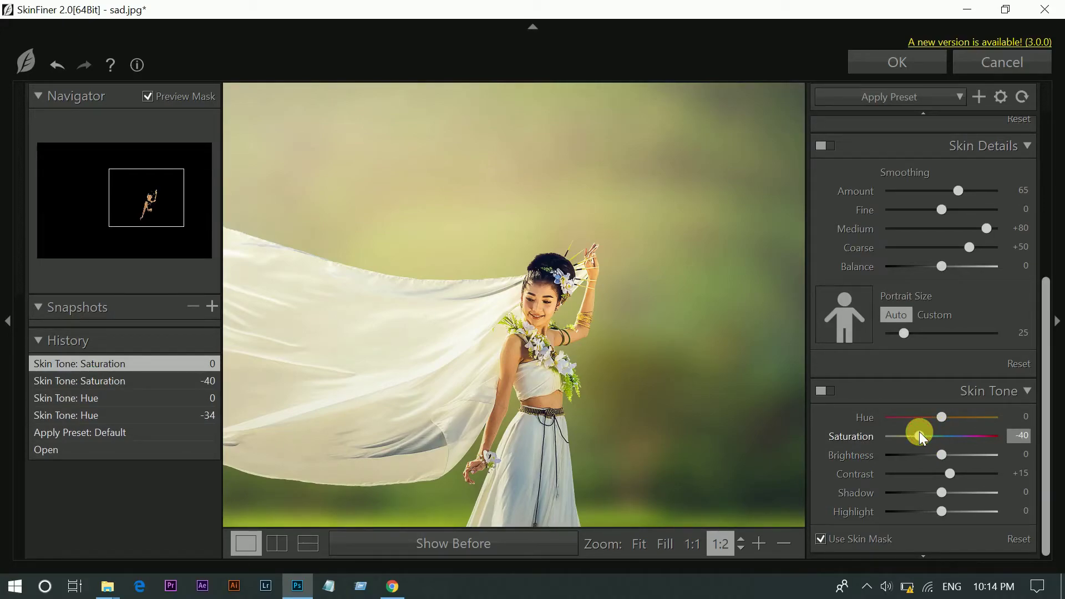
pyautogui.moveTo(920, 432); pyautogui.dragTo(927, 432)
pyautogui.click(954, 451)
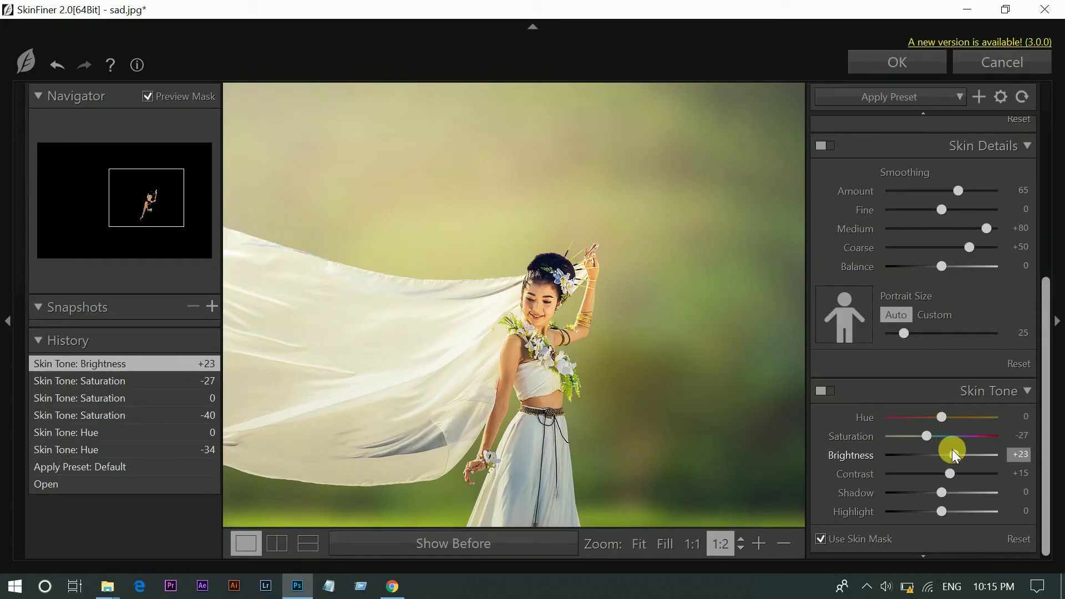
pyautogui.scroll(-5, 952, 449)
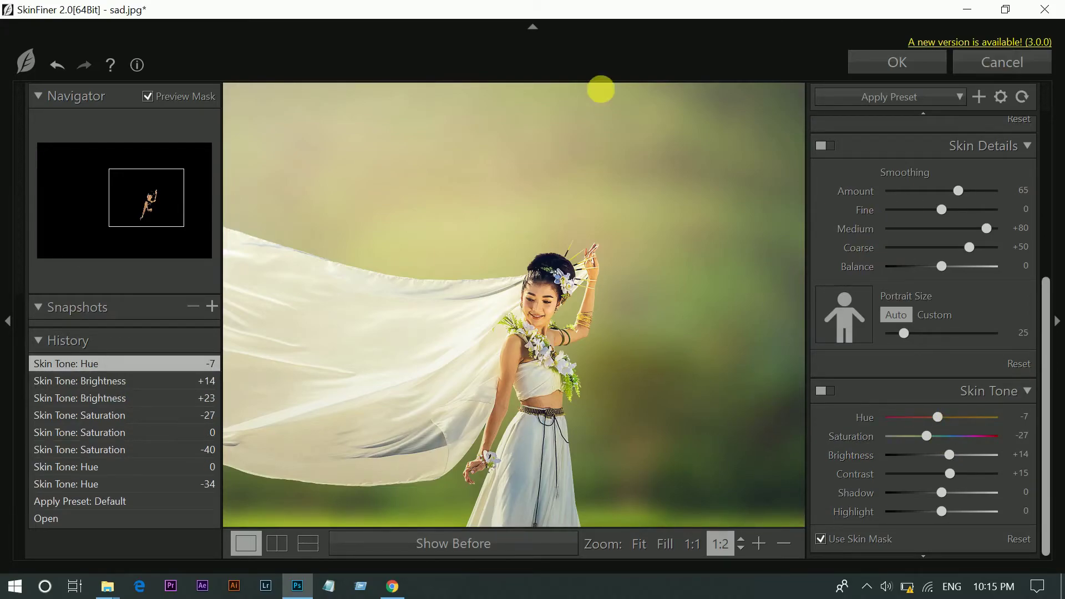
pyautogui.scroll(1, 923, 464)
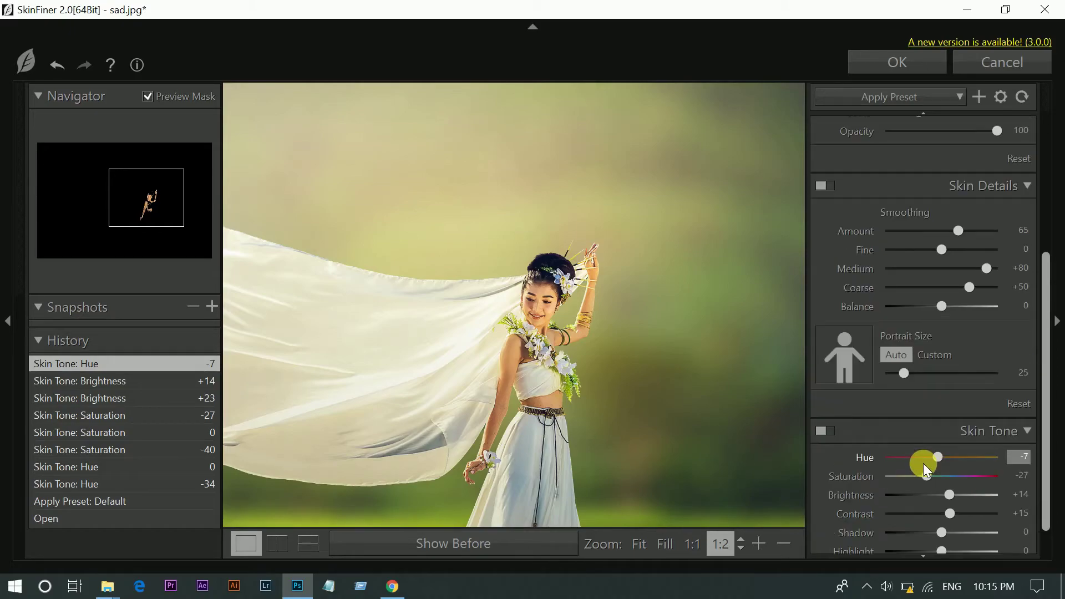
# Set smoothing Fine to +4 and Amount to 69, and apply it to Layer 4
pyautogui.click(944, 247)
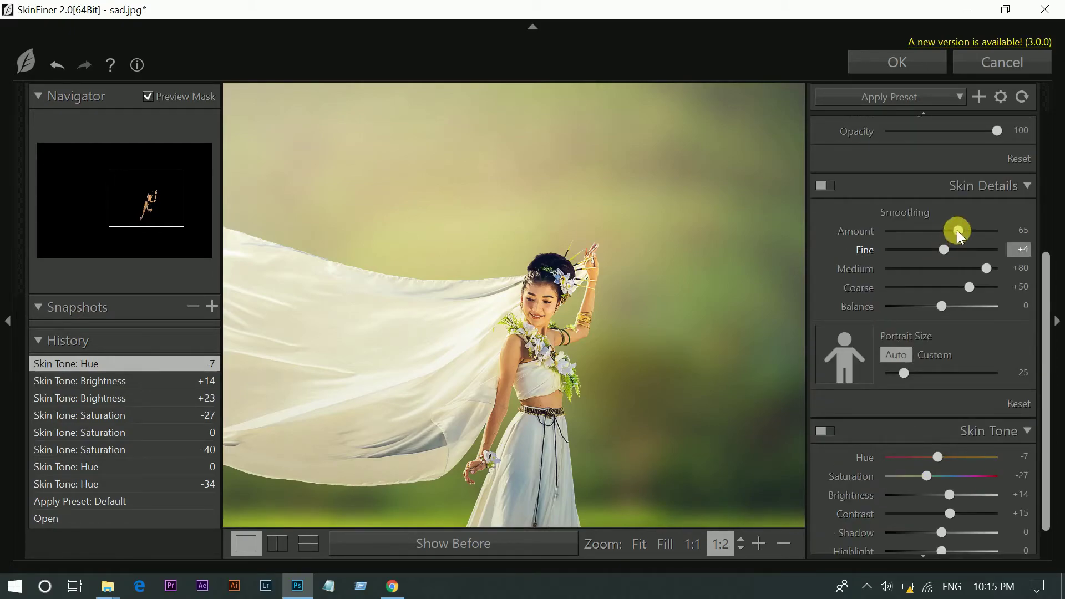
pyautogui.moveTo(957, 231); pyautogui.dragTo(977, 234)
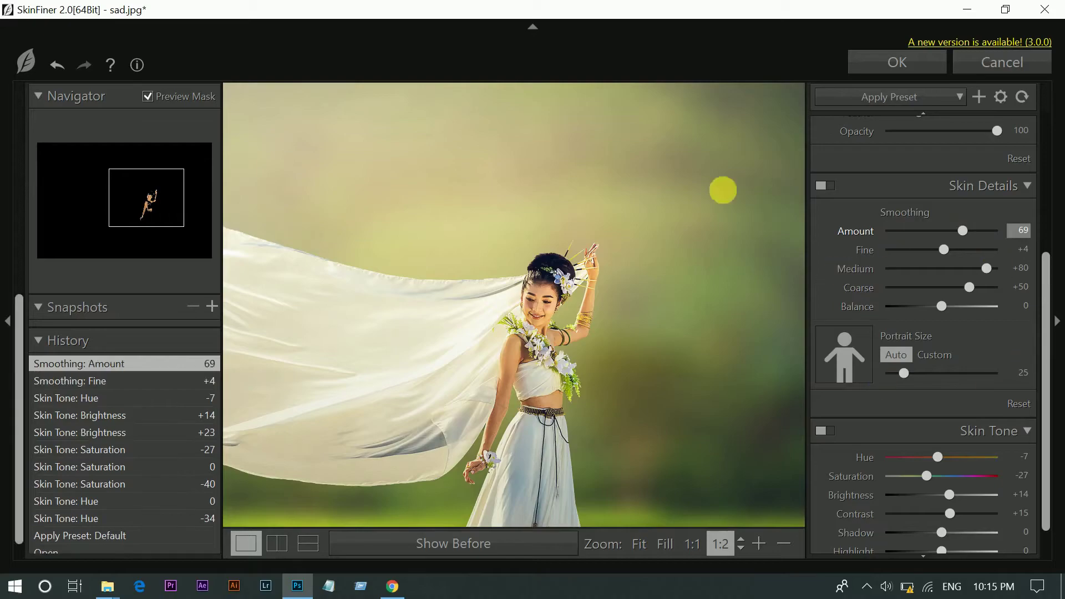
pyautogui.click(895, 66)
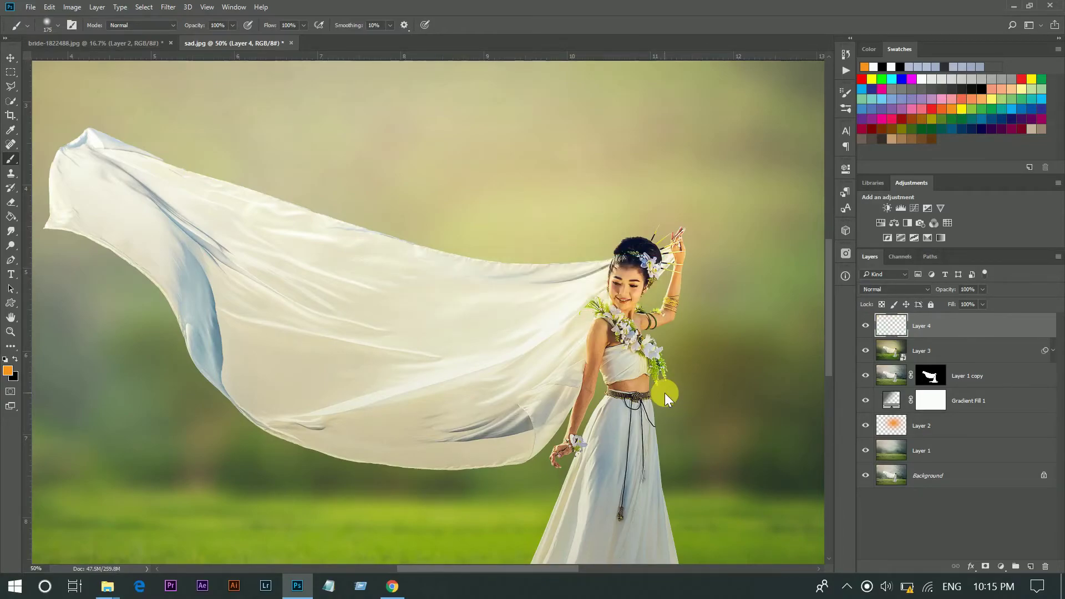
# Fit the whole image on screen with Ctrl+0
pyautogui.hotkey('ctrl', '0')
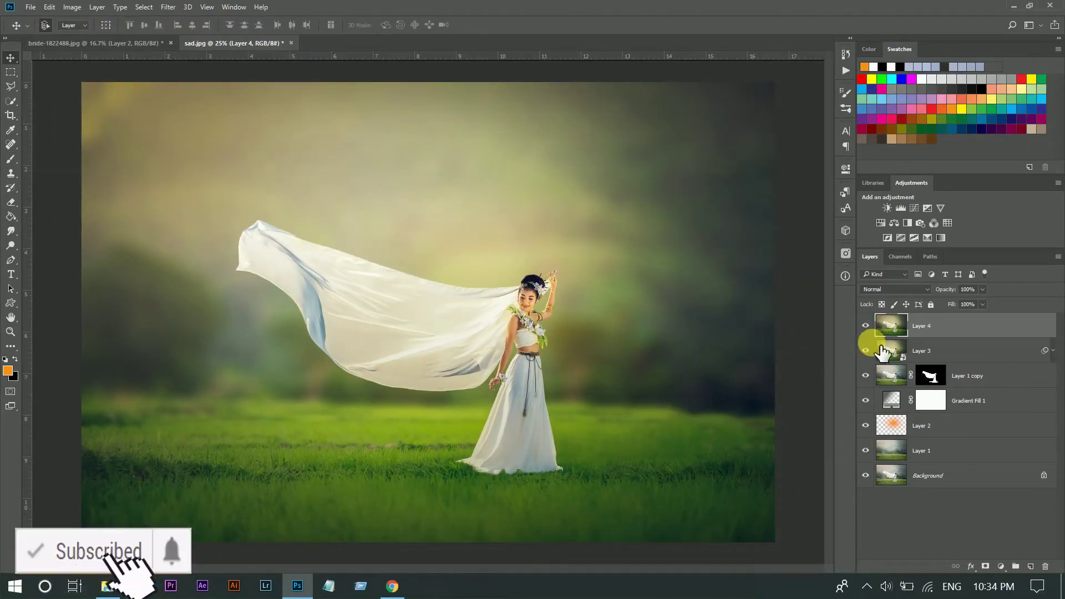
# Add a new Layer 5 and dab a soft white spot above the veil
pyautogui.click(1030, 566)
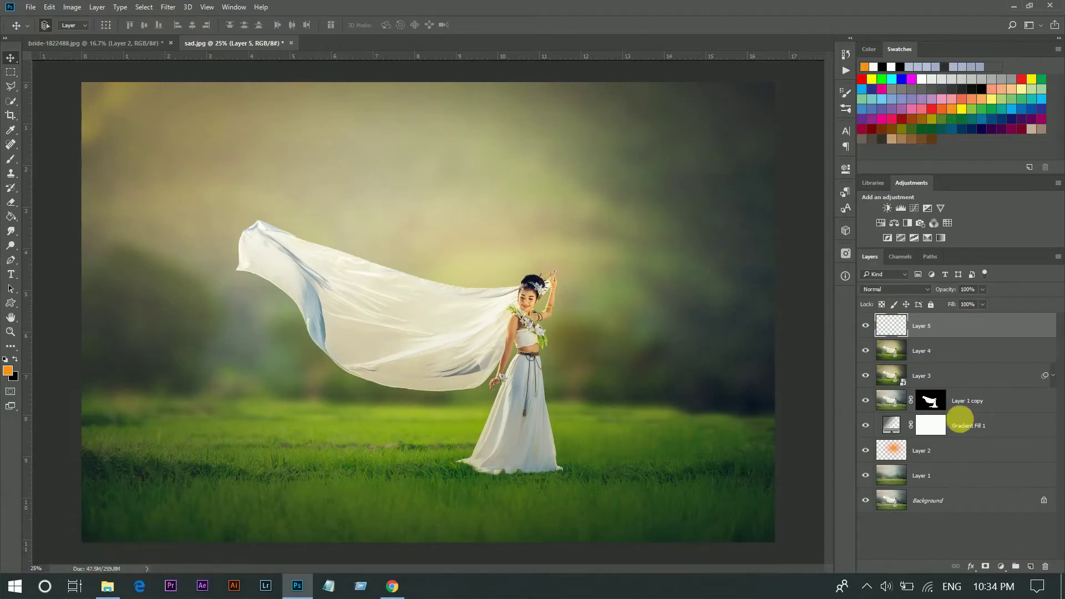
pyautogui.click(10, 164)
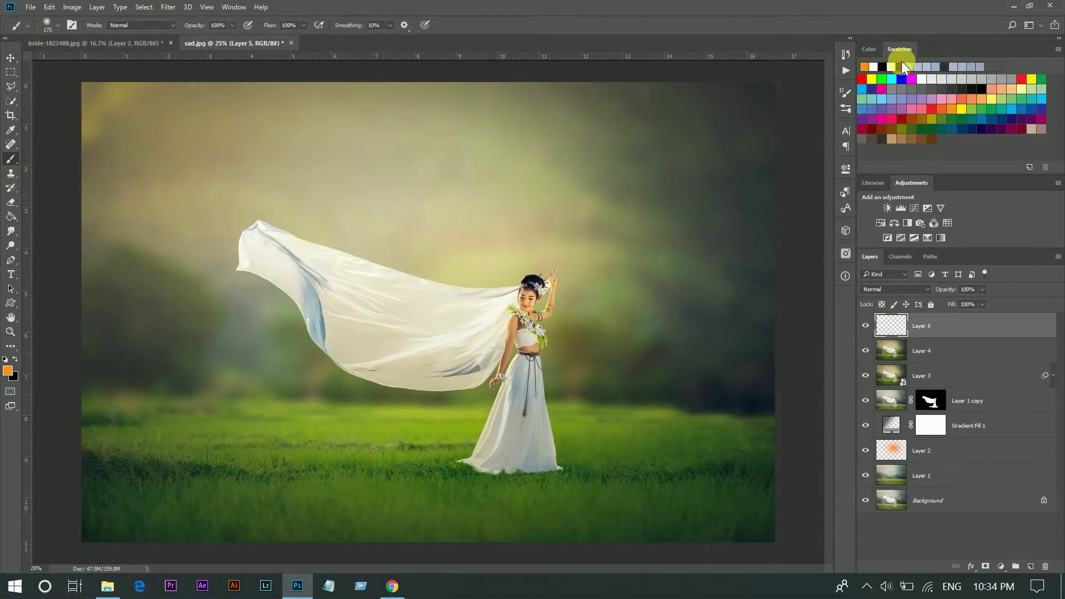
pyautogui.click(872, 67)
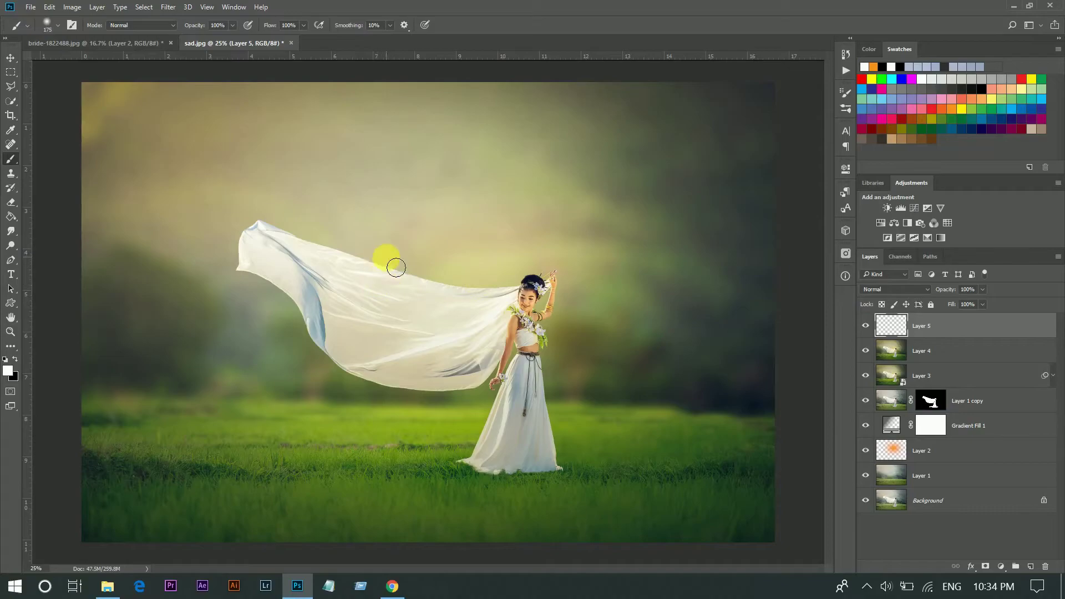
pyautogui.click(461, 219)
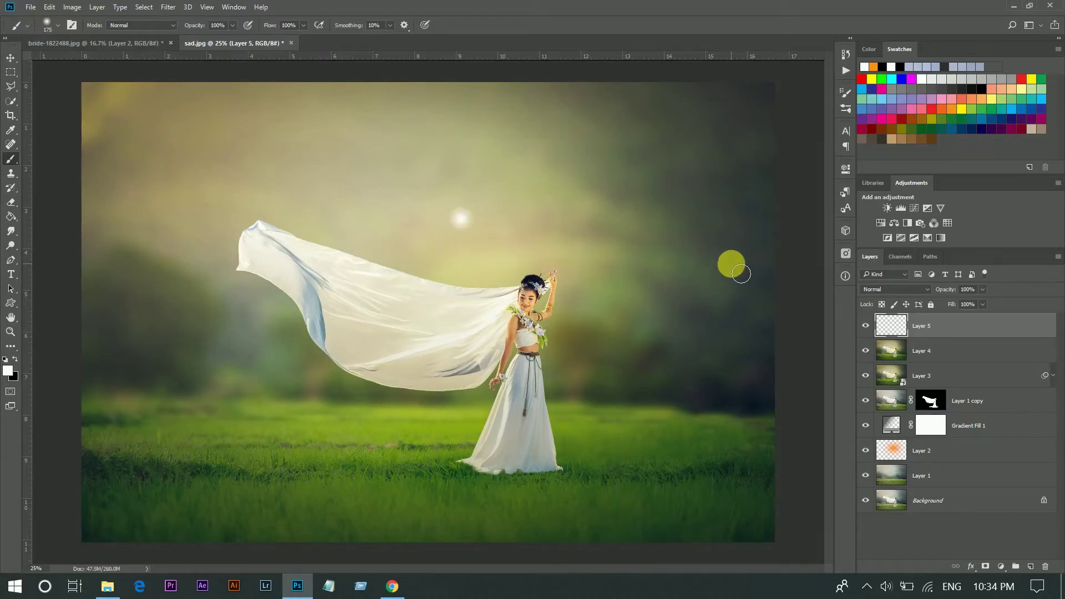
# Scale the white dab into a large glow over the upper image
pyautogui.hotkey('ctrl', 't')
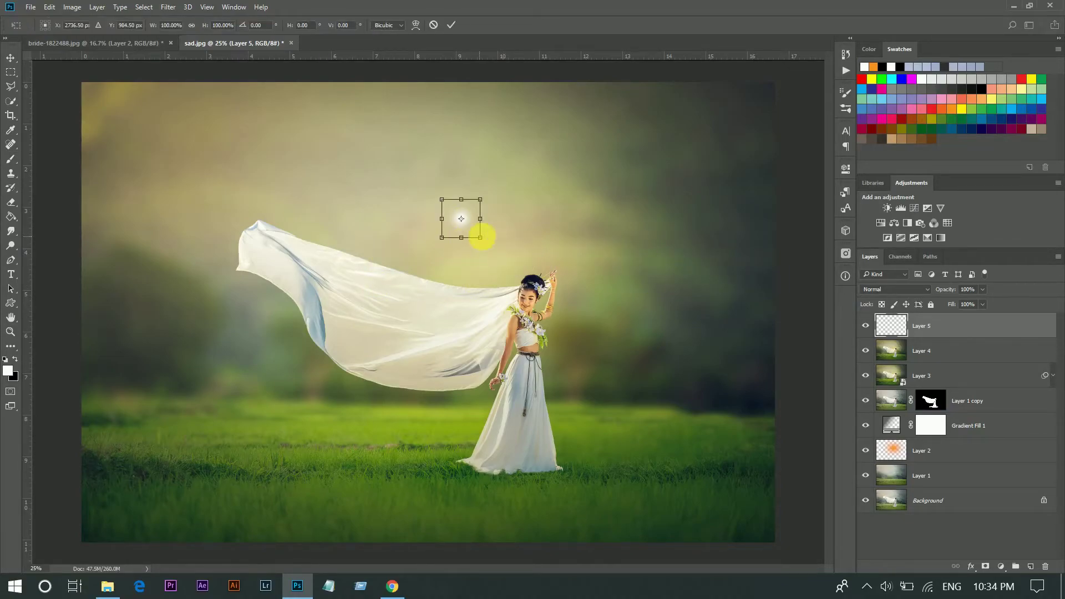
pyautogui.moveTo(480, 238); pyautogui.dragTo(635, 259)
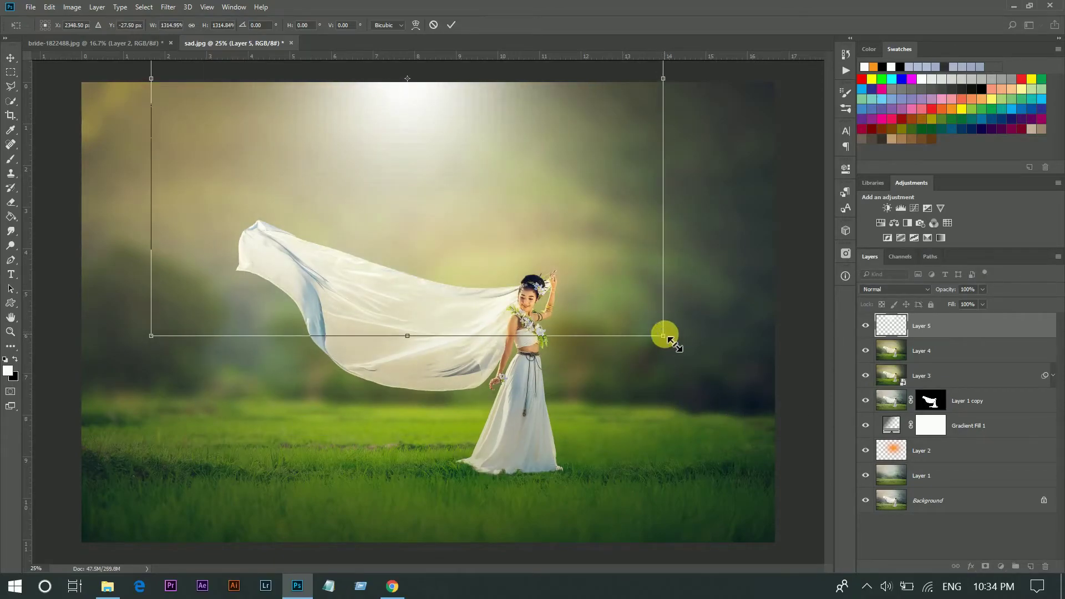
pyautogui.moveTo(664, 335); pyautogui.dragTo(777, 422)
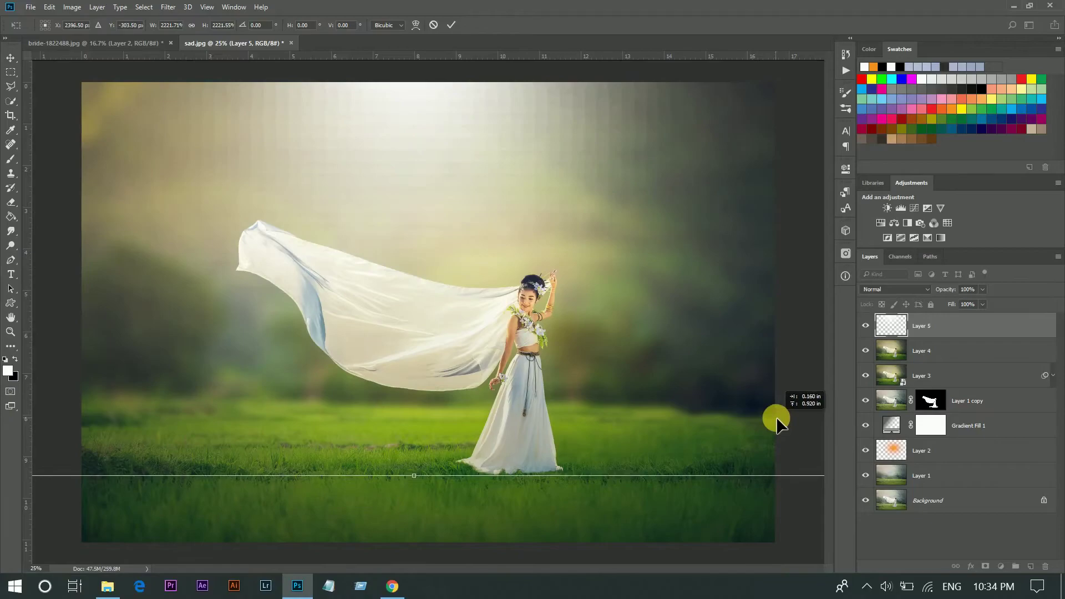
pyautogui.press('Return')
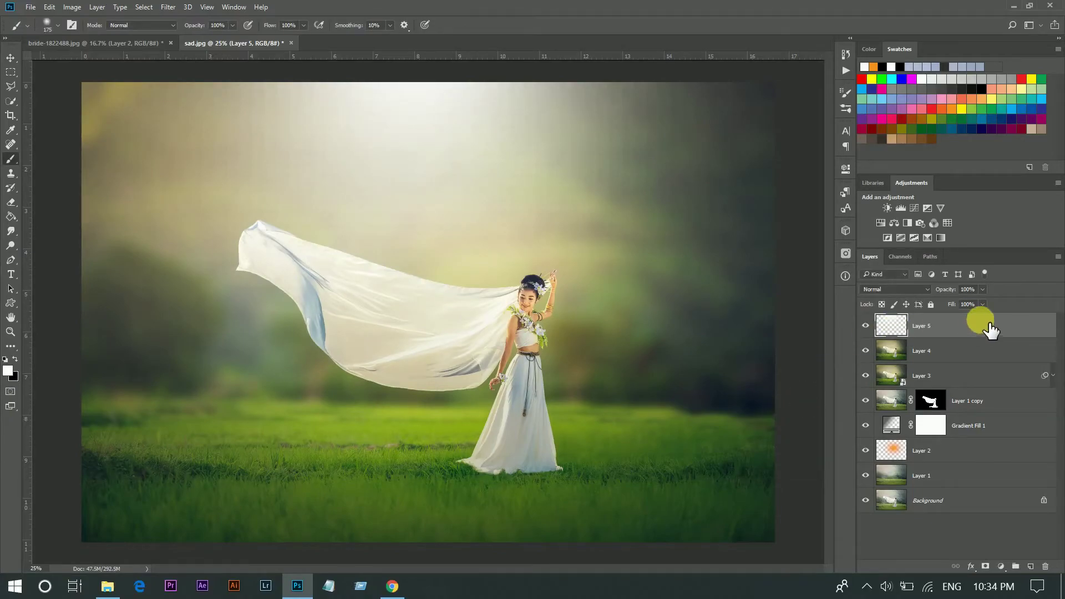
# Lower Layer 5 opacity to about 61%, toggling its visibility to compare
pyautogui.click(982, 289)
pyautogui.moveTo(975, 302); pyautogui.dragTo(974, 302)
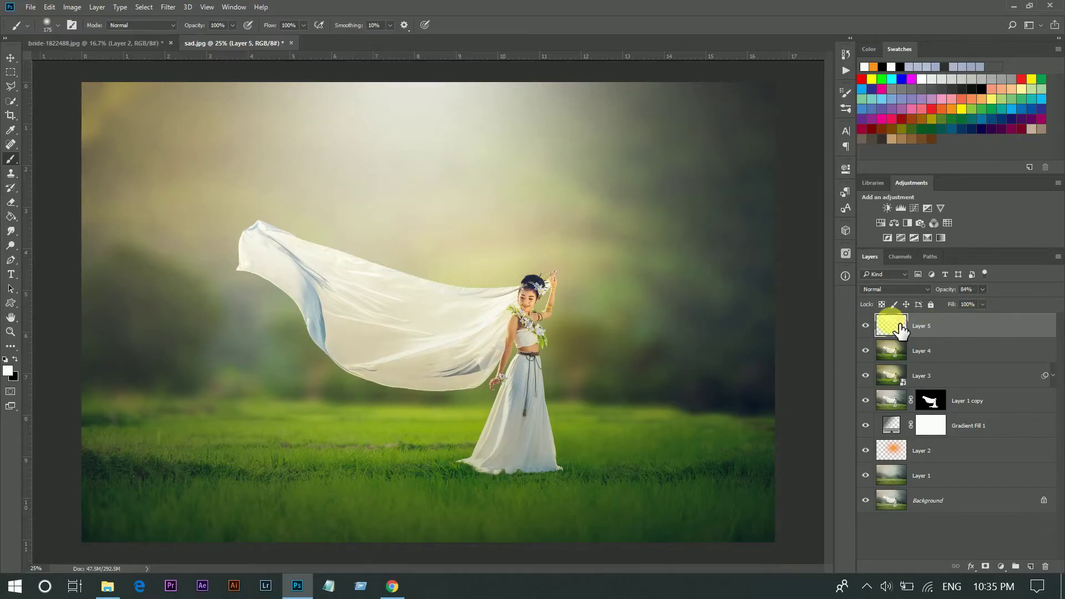
pyautogui.click(865, 325)
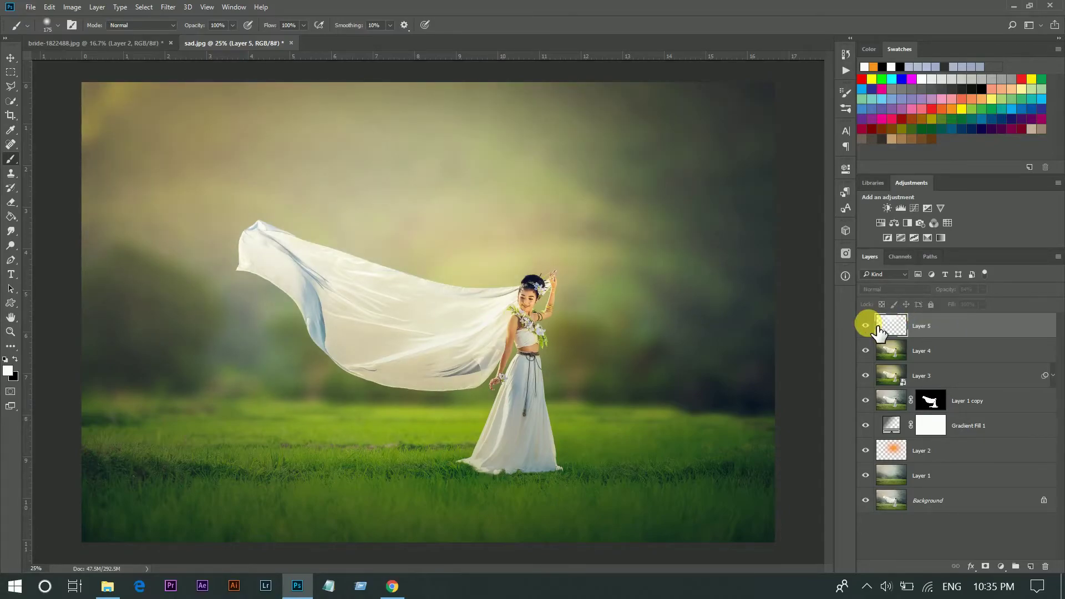
pyautogui.click(865, 326)
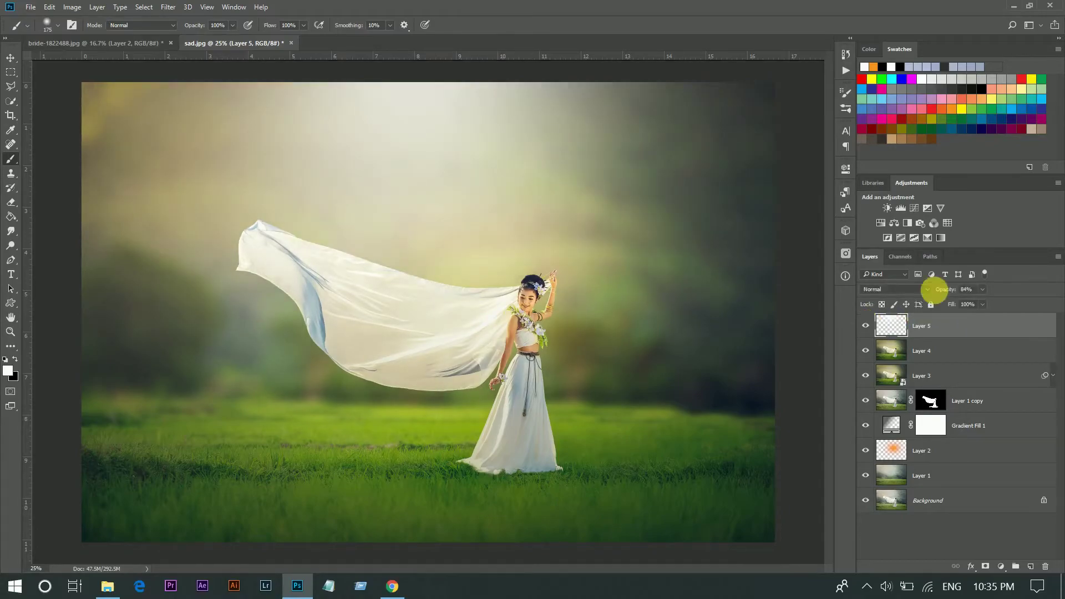
pyautogui.click(981, 290)
pyautogui.click(964, 303)
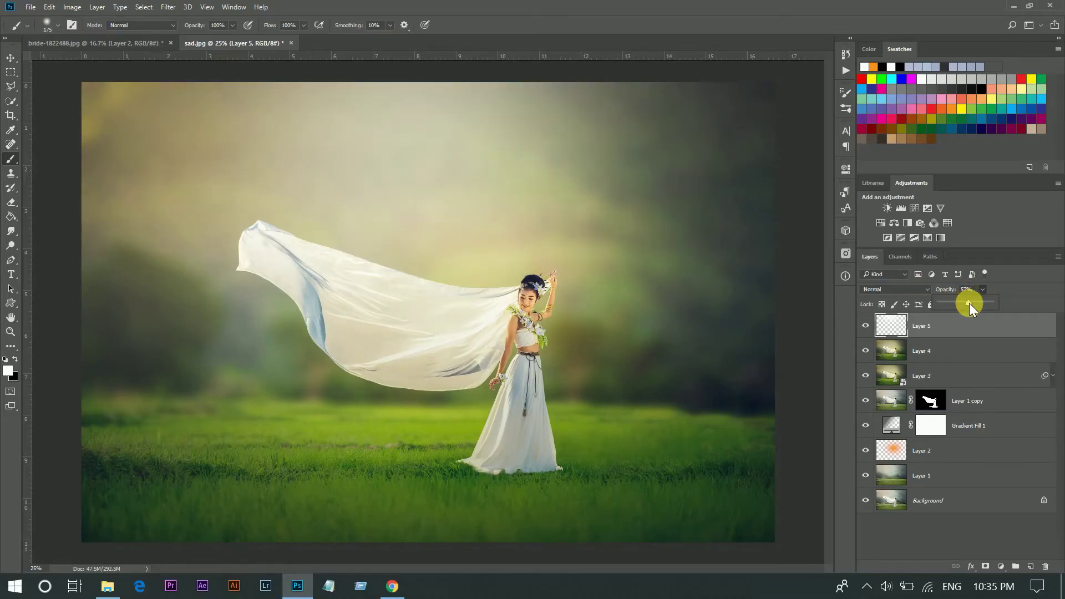
pyautogui.moveTo(969, 303); pyautogui.dragTo(971, 305)
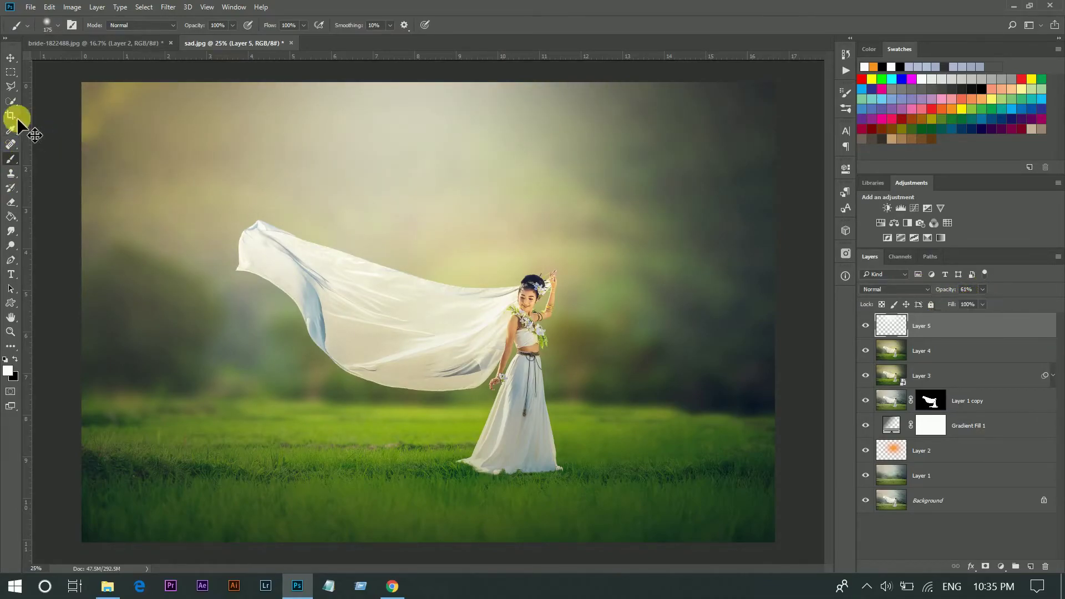
# Move the glow toward the upper right of the image
pyautogui.hotkey('ctrl', 't')
pyautogui.moveTo(340, 215)
pyautogui.mouseDown()
pyautogui.moveTo(541, 201)
pyautogui.moveTo(503, 168)
pyautogui.mouseUp()
pyautogui.press('Return')
pyautogui.press('b')
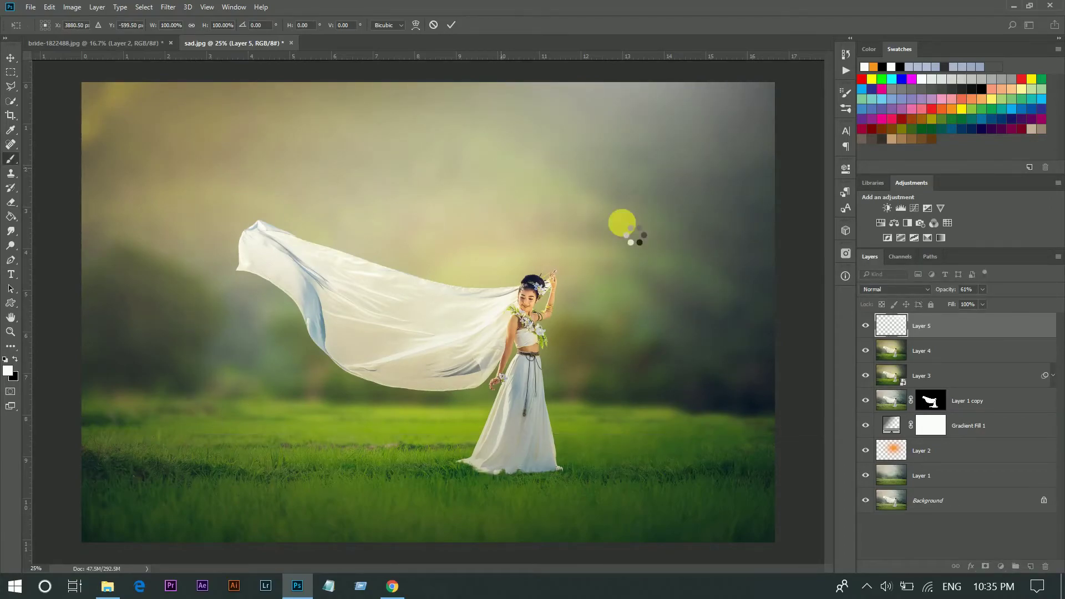
# Compare with and without the glow, then settle Layer 5 opacity at 54%
pyautogui.click(866, 327)
pyautogui.click(866, 326)
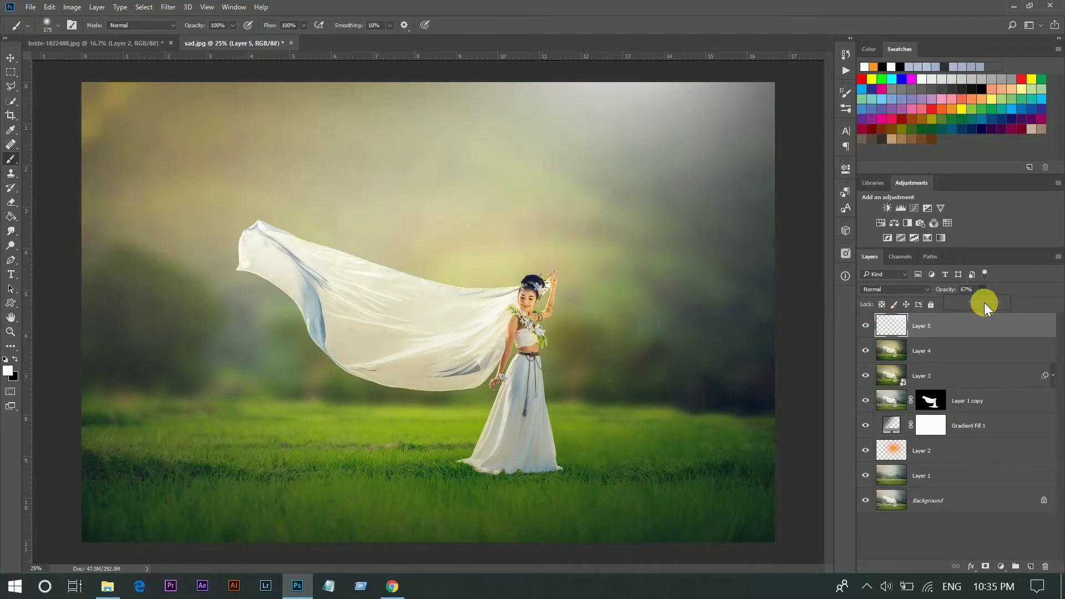
pyautogui.moveTo(984, 304); pyautogui.dragTo(983, 304)
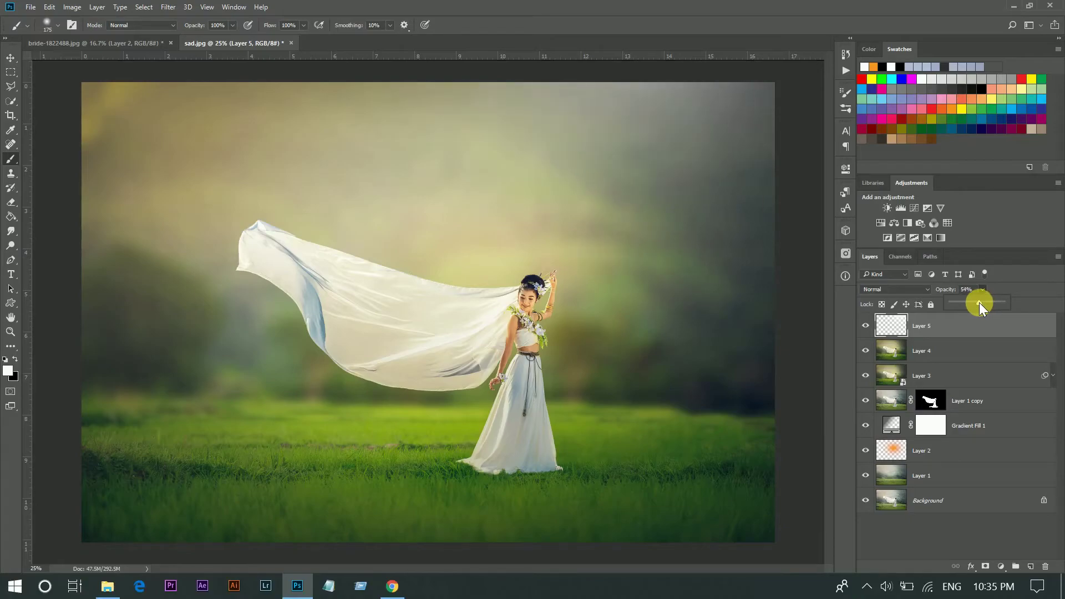
pyautogui.click(995, 336)
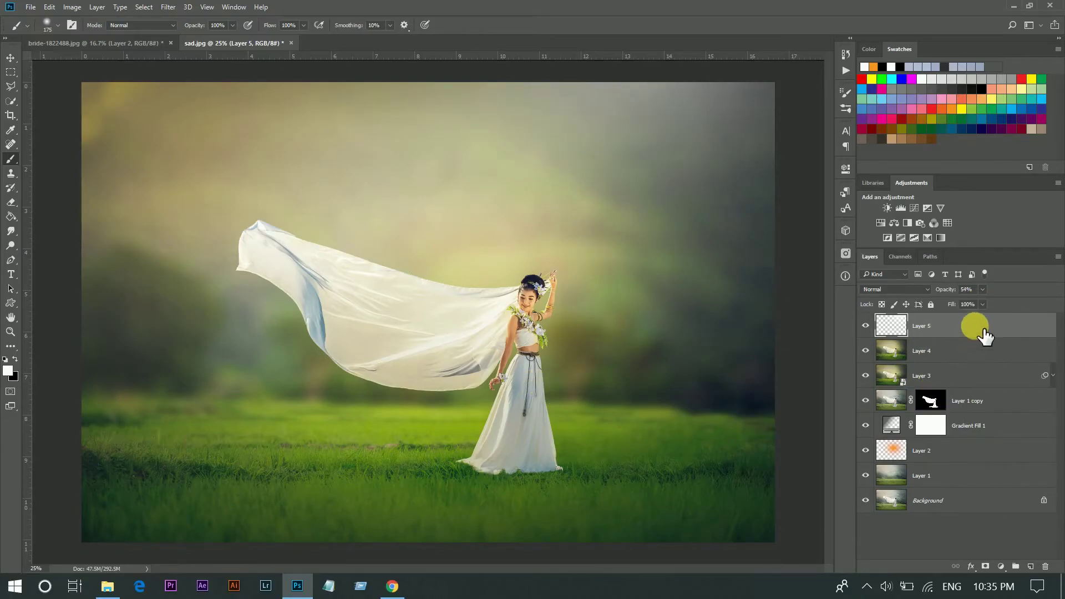
# Add a new Layer 6 and select the 'buble' brush preset
pyautogui.click(1030, 567)
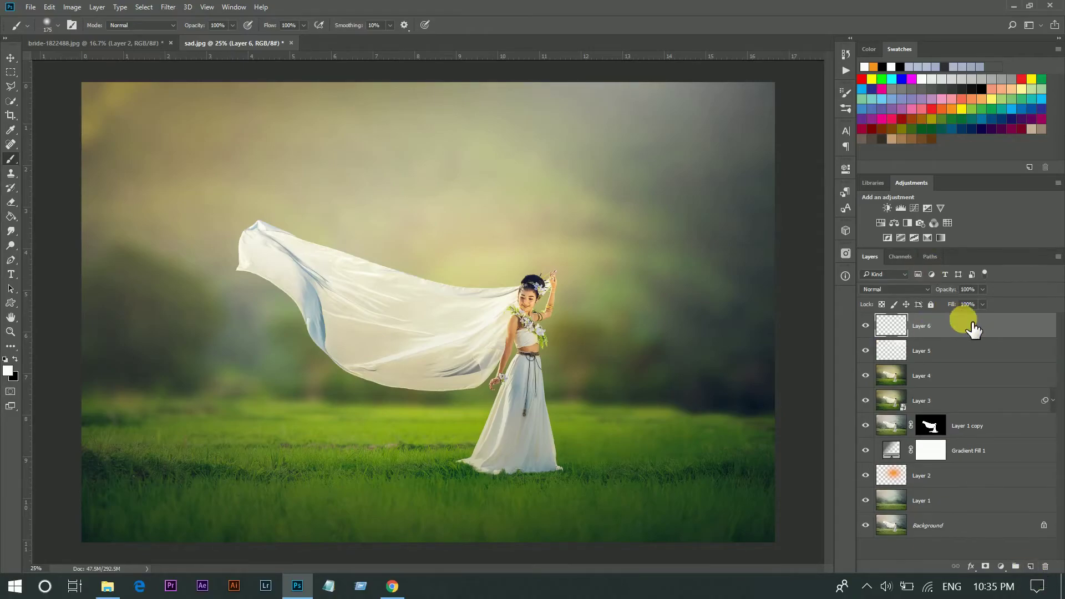
pyautogui.click(56, 23)
pyautogui.scroll(-3, 111, 397)
pyautogui.scroll(-3, 91, 394)
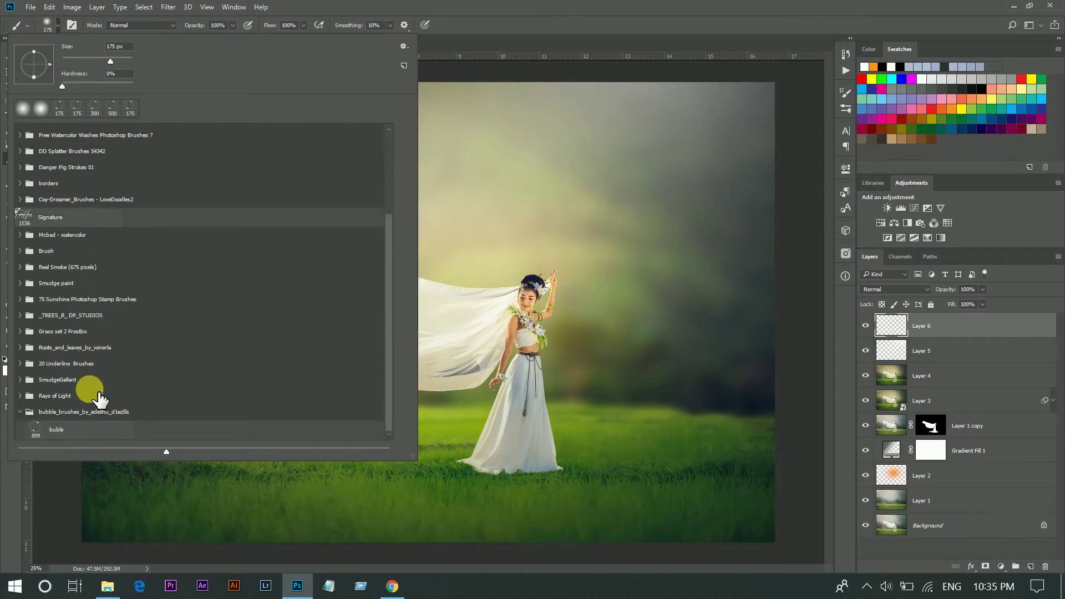
pyautogui.click(94, 412)
pyautogui.click(84, 435)
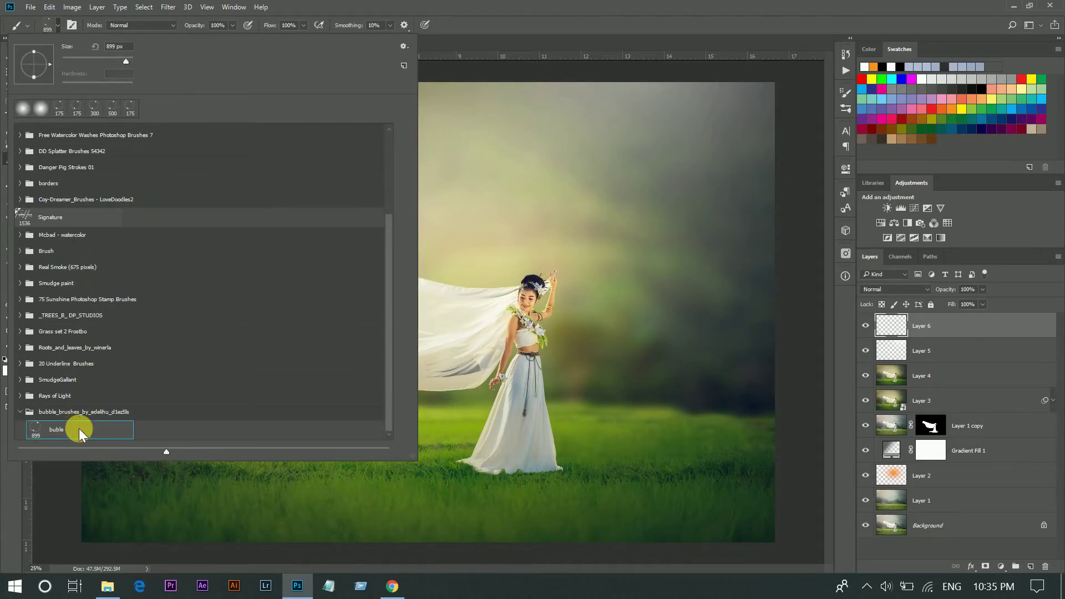
pyautogui.click(499, 8)
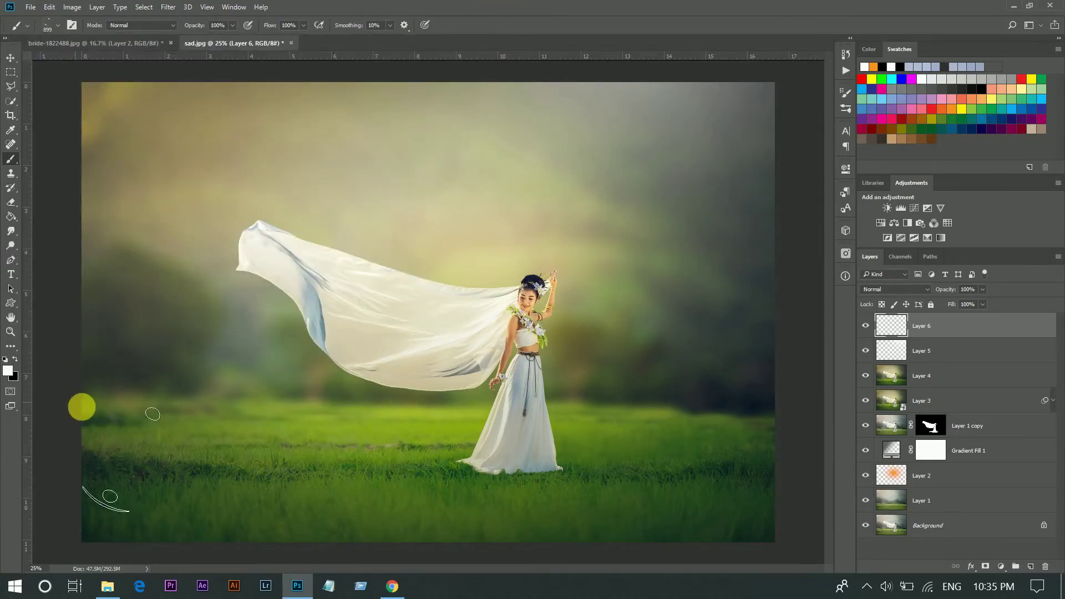
# Stamp white bubbles on the lower-left grass at 700 and 600 px
pyautogui.press('[')
pyautogui.press('[')
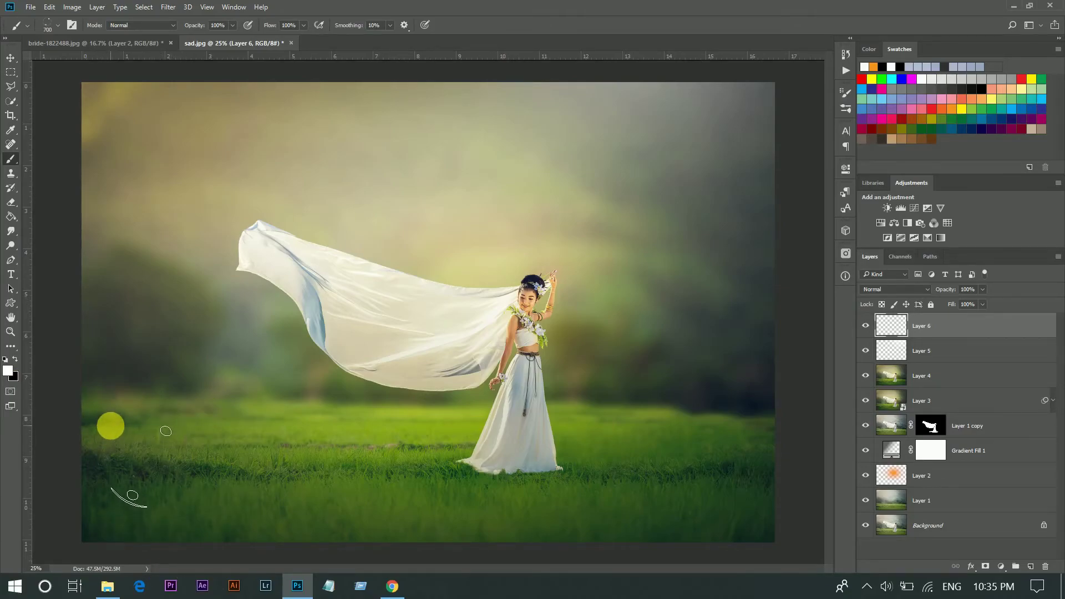
pyautogui.click(115, 422)
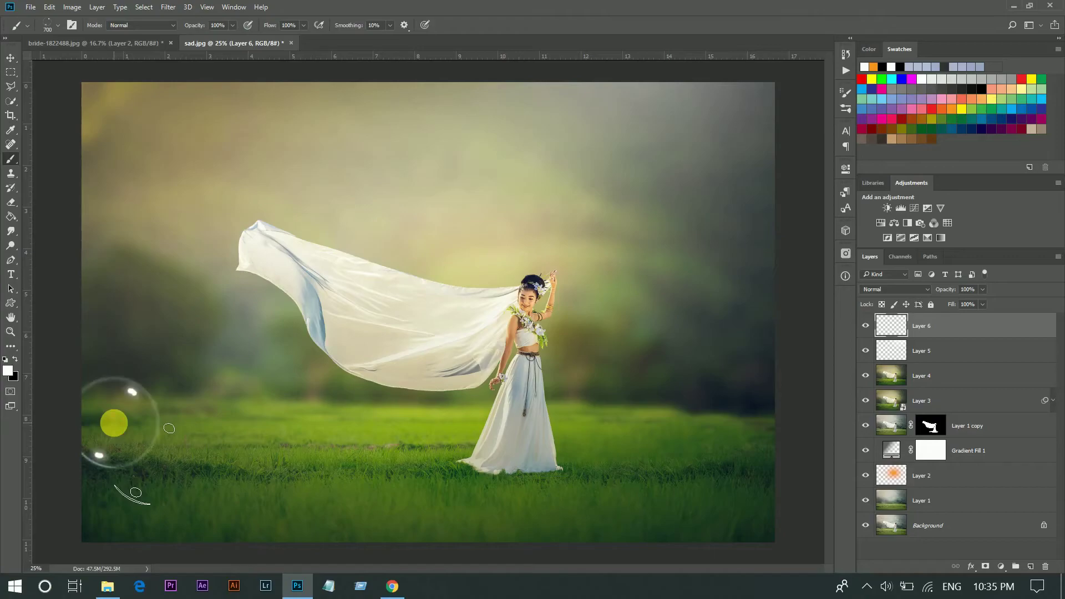
pyautogui.press('[')
pyautogui.press('[')
pyautogui.press('[')
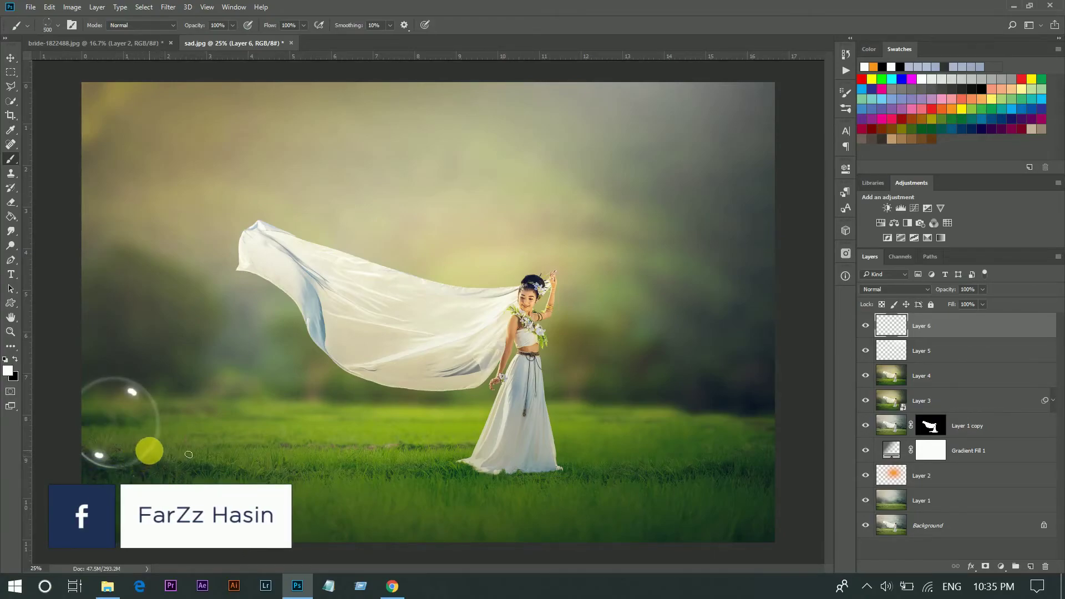
pyautogui.click(152, 453)
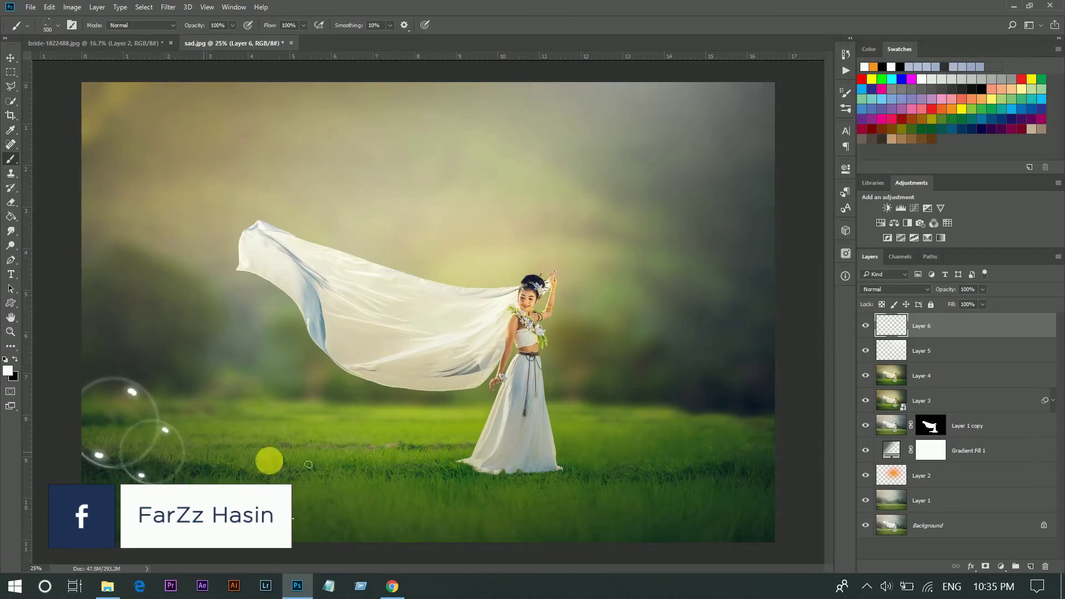
pyautogui.press(']')
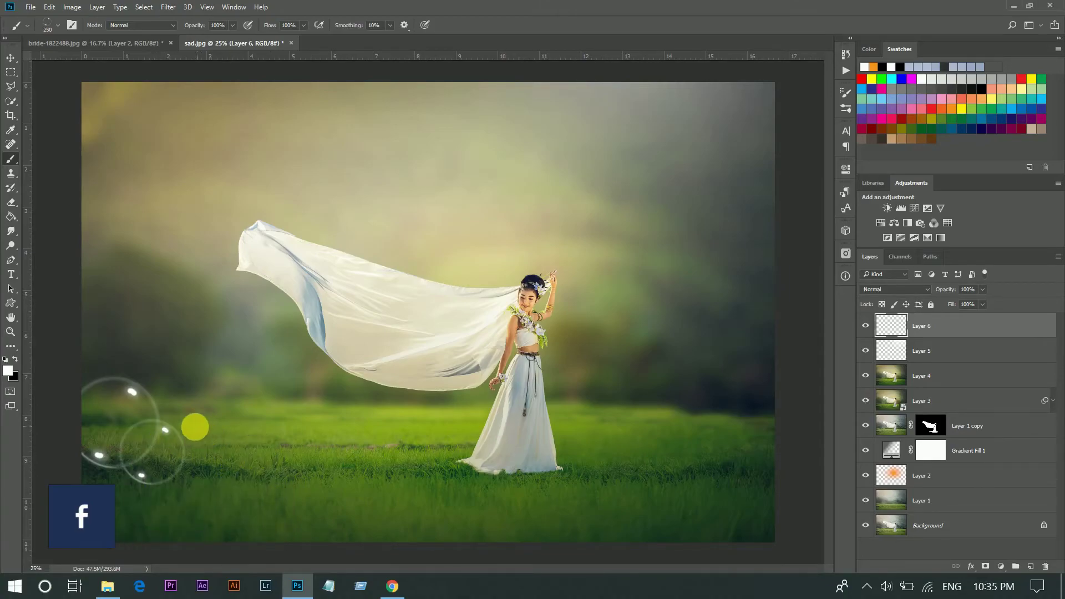
pyautogui.press('[')
pyautogui.press('[')
pyautogui.press('[')
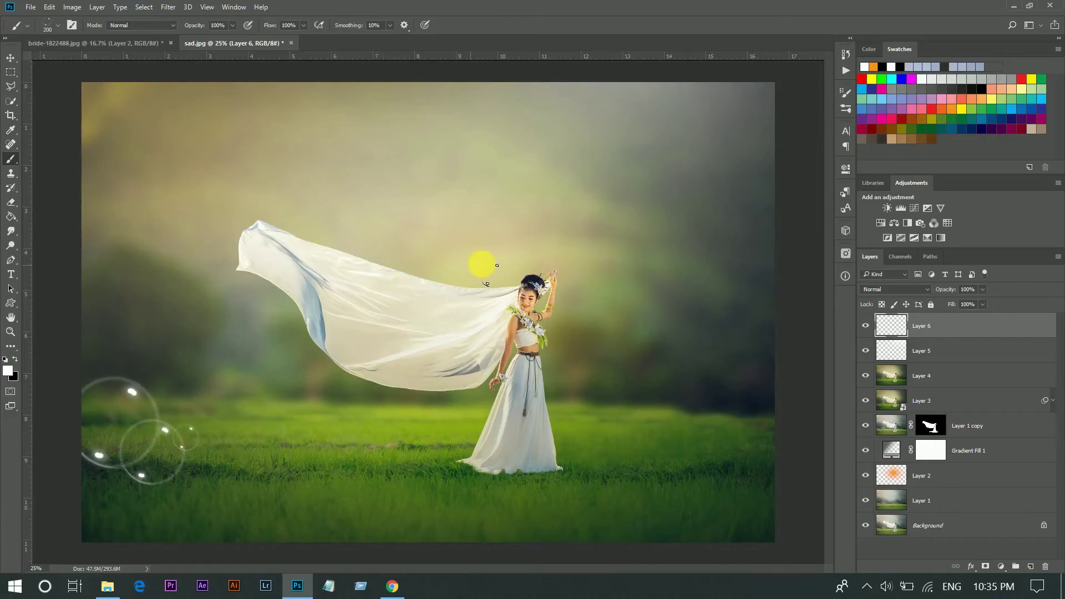
pyautogui.press(']')
pyautogui.press(']')
pyautogui.press(']')
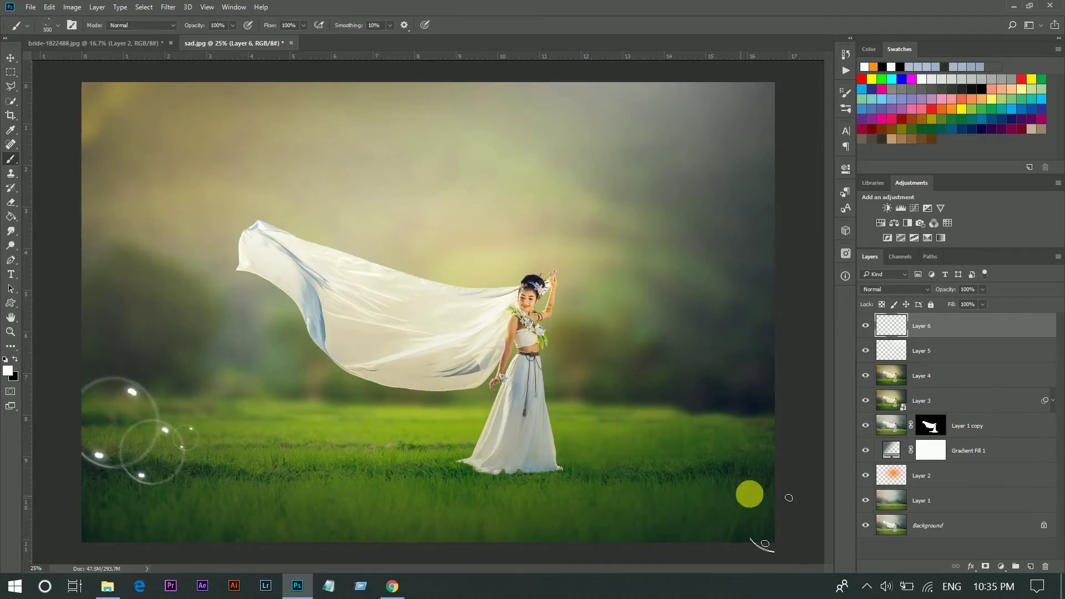
# Rotate the bubble brush tip and stamp bubbles on the lower-right grass
pyautogui.click(846, 93)
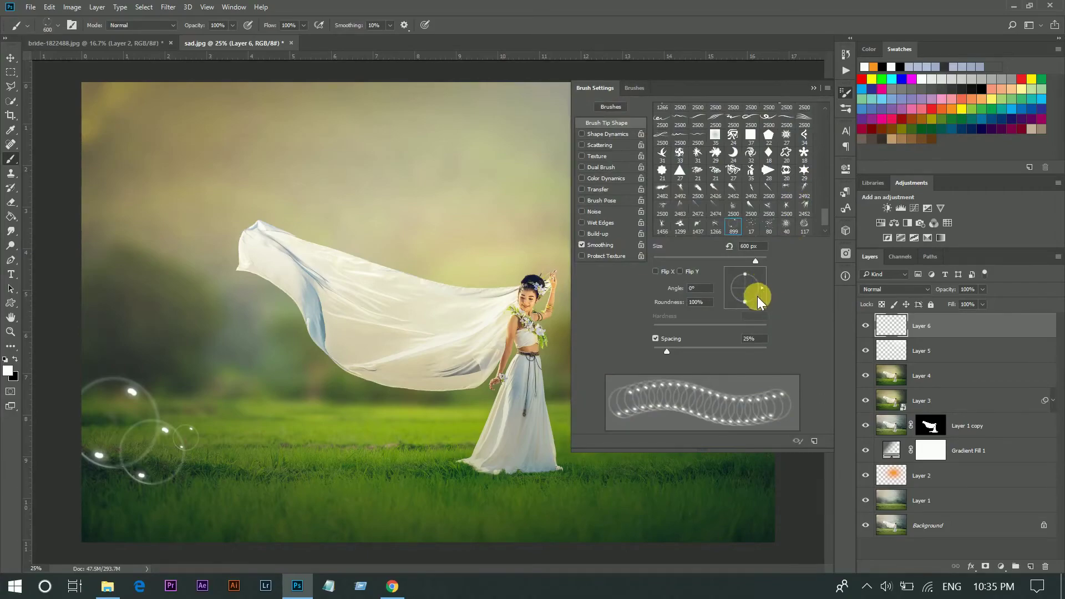
pyautogui.moveTo(761, 291); pyautogui.dragTo(774, 264)
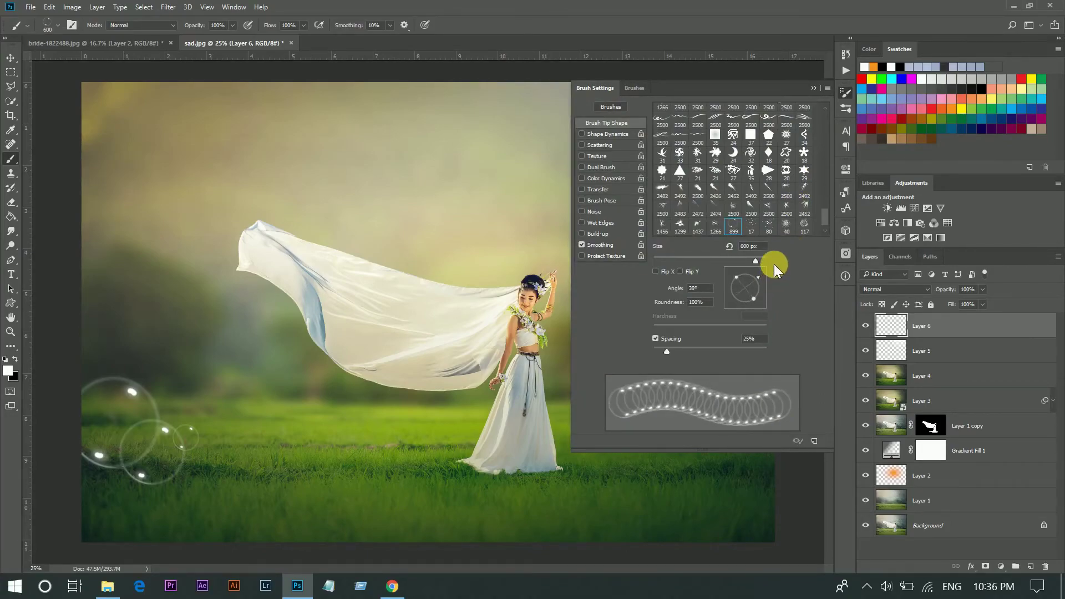
pyautogui.press('[')
pyautogui.moveTo(741, 291); pyautogui.dragTo(758, 298)
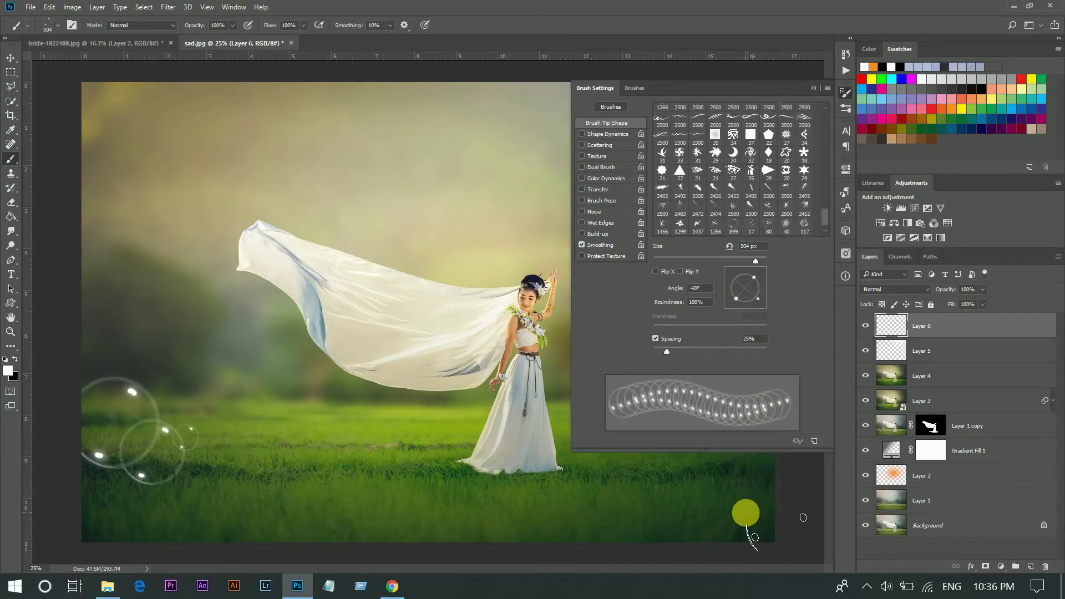
pyautogui.click(752, 510)
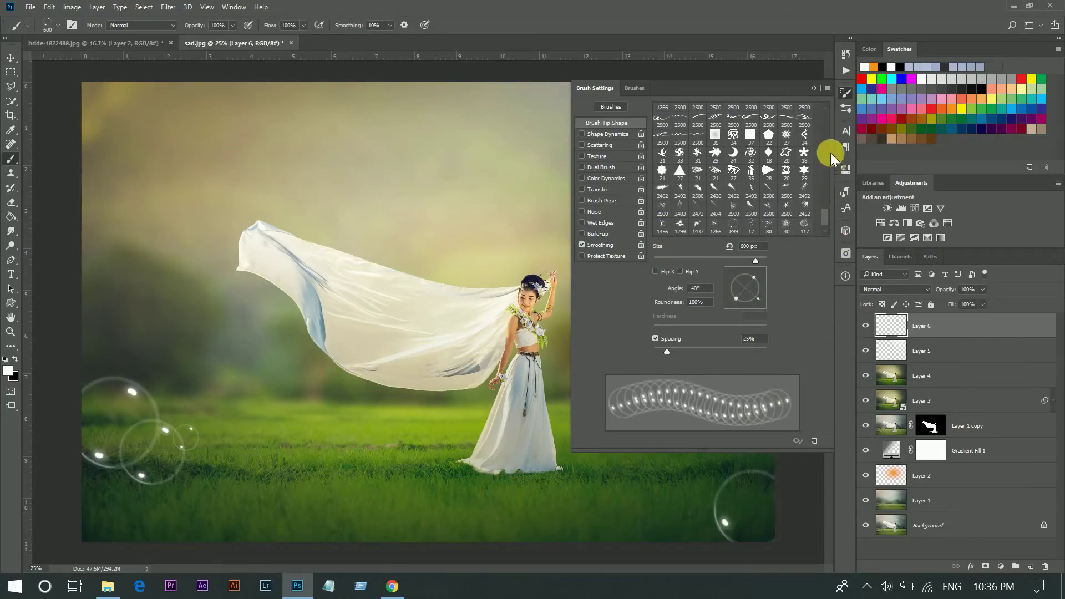
pyautogui.click(752, 281)
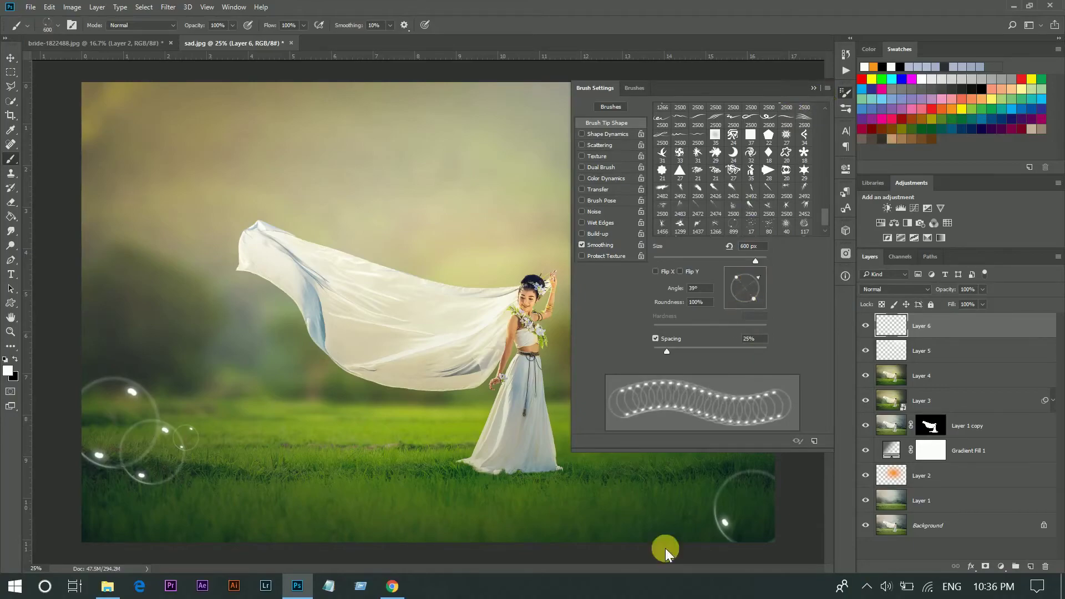
pyautogui.moveTo(666, 552); pyautogui.dragTo(710, 492)
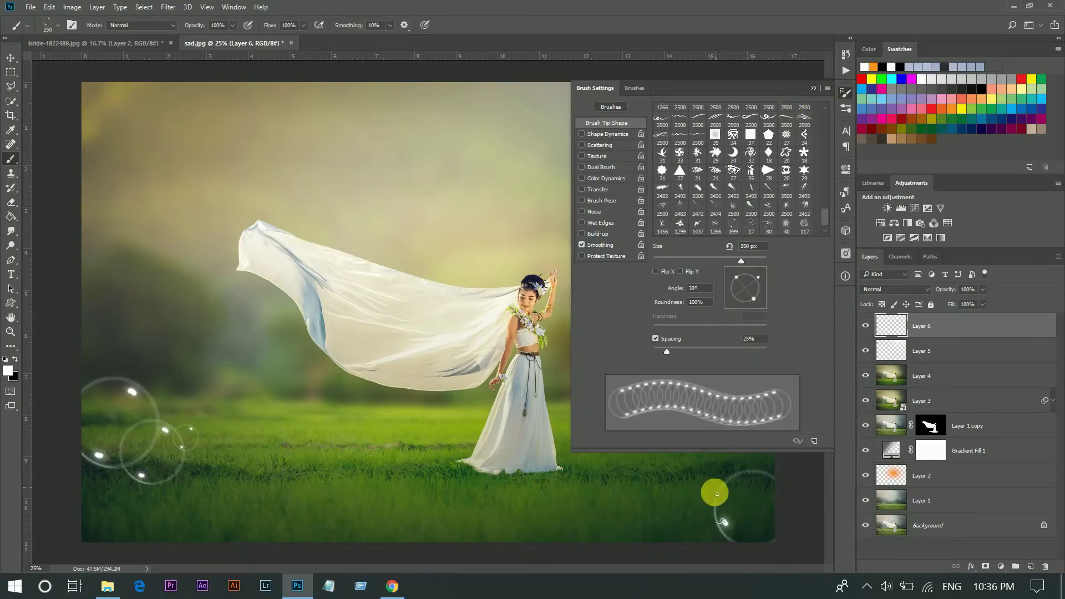
pyautogui.click(714, 499)
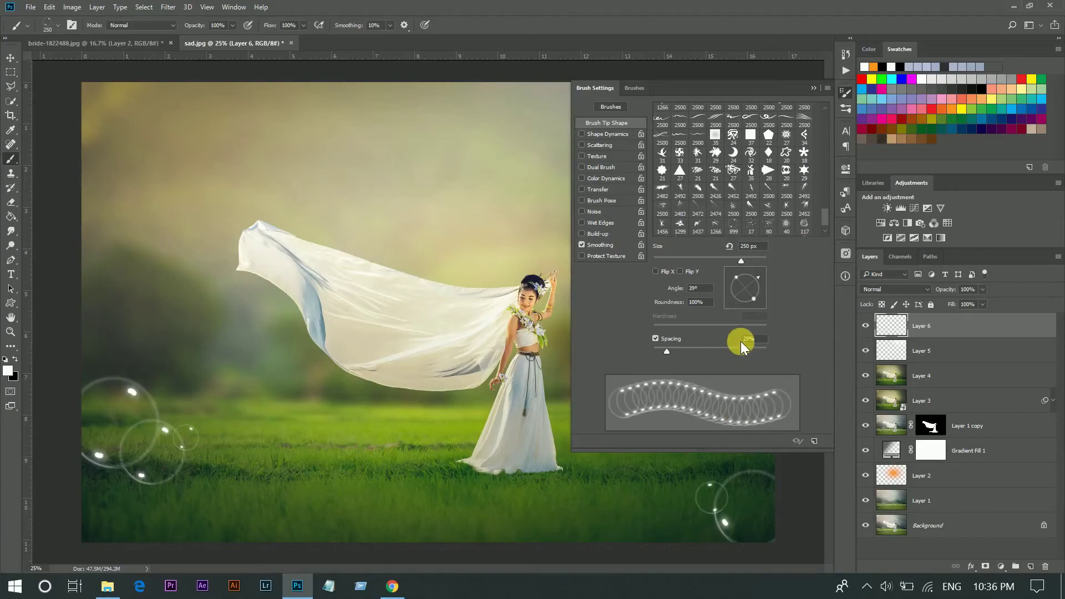
# Re-angle the tip and stamp a 500 px bubble plus 175 px bubbles near the skirt and veil
pyautogui.press(']')
pyautogui.press(']')
pyautogui.press(']')
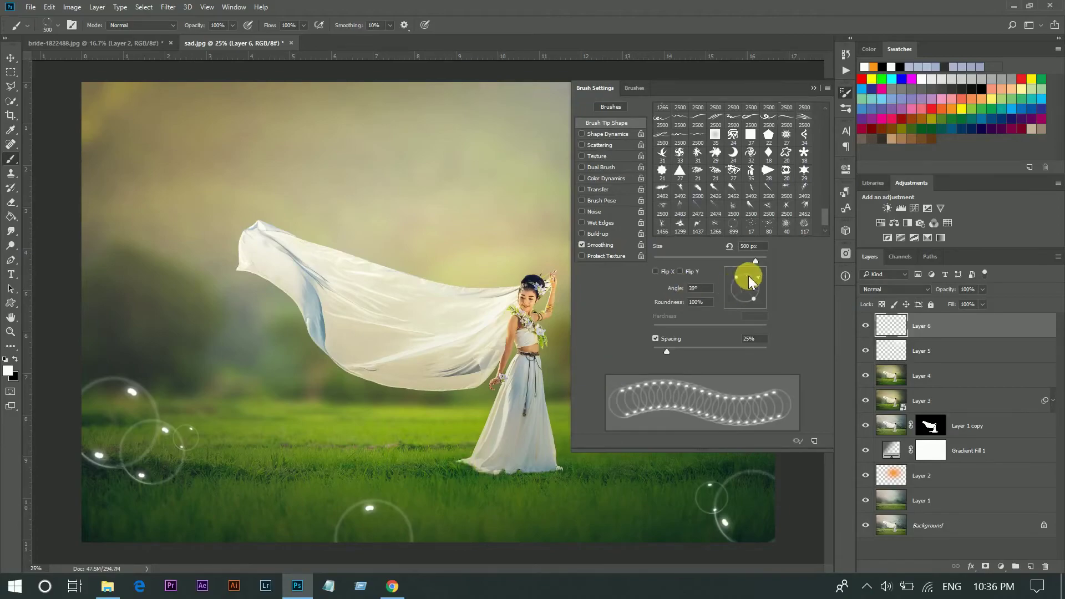
pyautogui.press('[')
pyautogui.moveTo(748, 275); pyautogui.dragTo(744, 269)
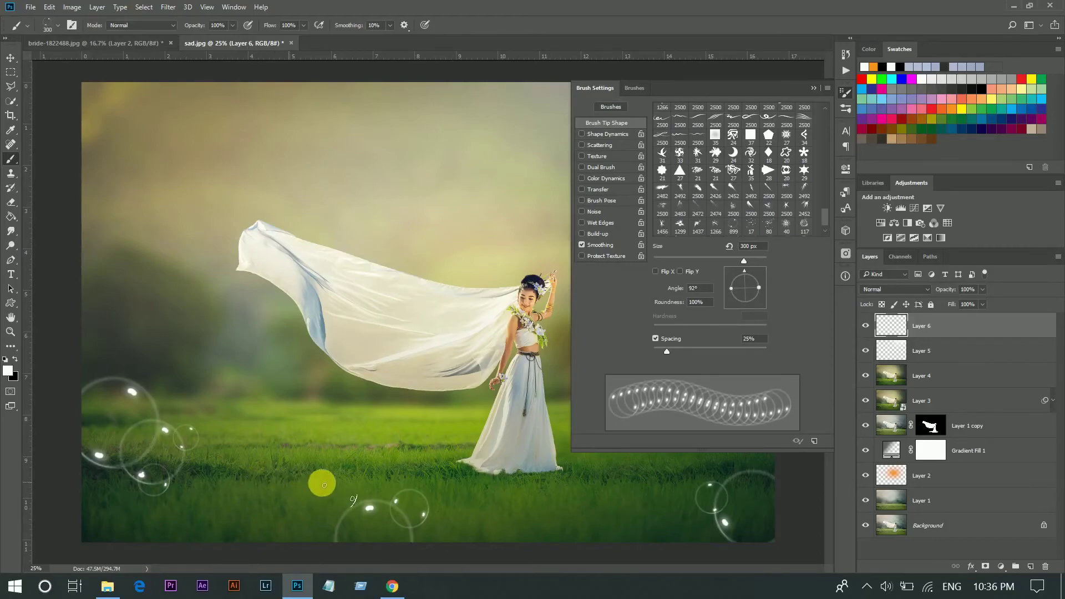
pyautogui.press(']')
pyautogui.press(']')
pyautogui.click(327, 489)
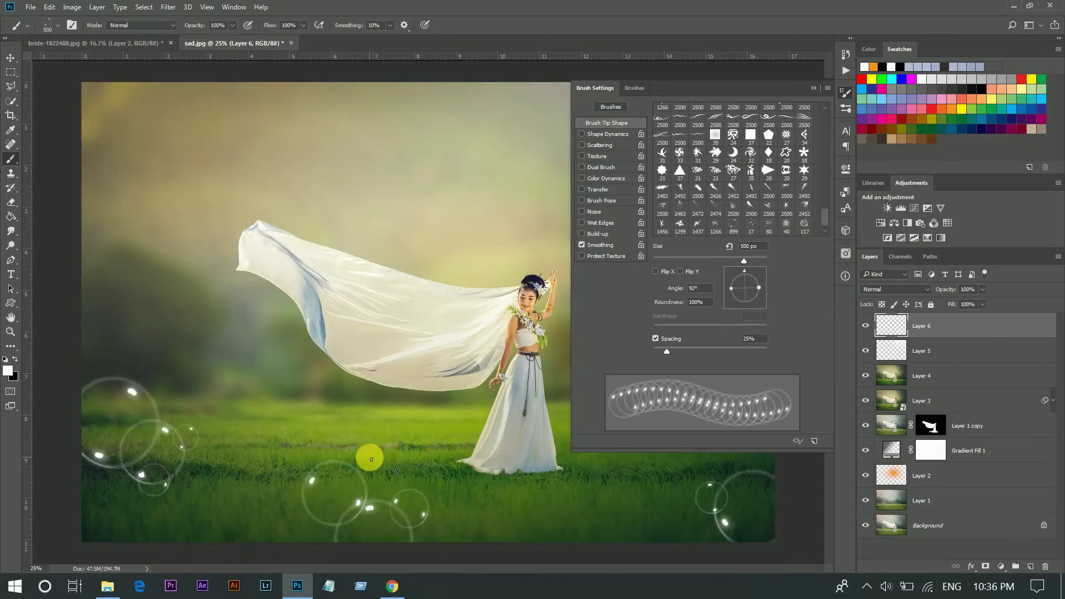
pyautogui.press('[')
pyautogui.press('[')
pyautogui.press('[')
pyautogui.click(372, 458)
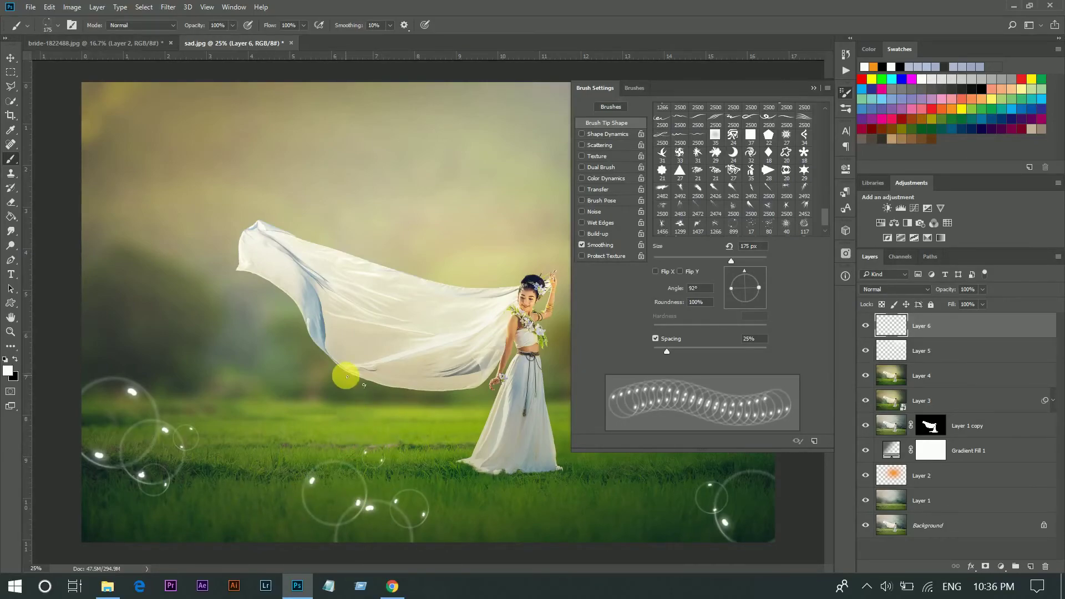
pyautogui.click(347, 377)
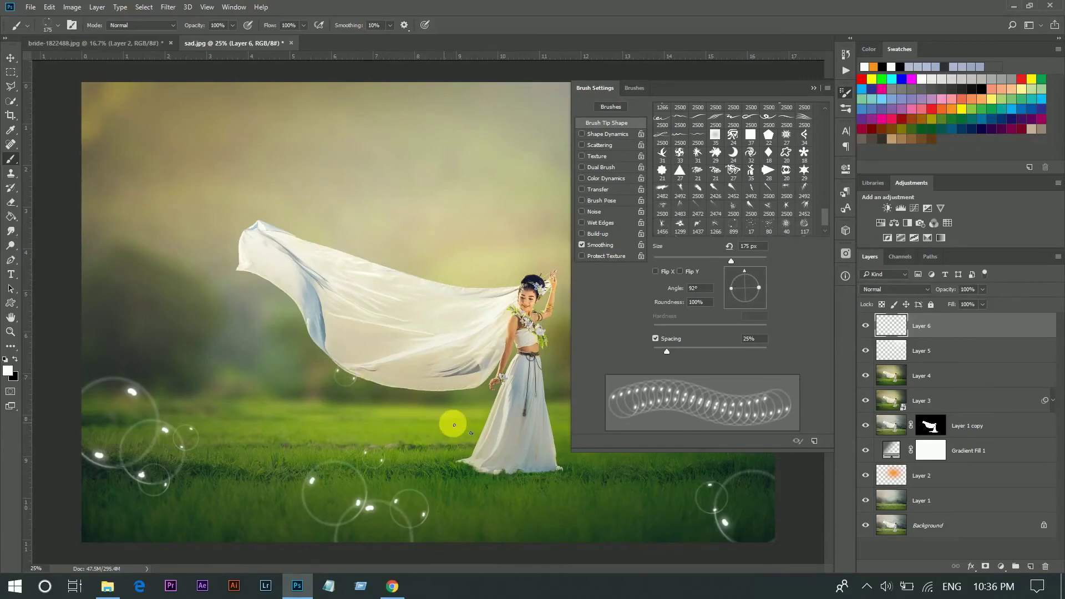
pyautogui.click(815, 89)
# Stamp bubbles at bottom centre, beside the skirt, and on the right grass (175–500 px)
pyautogui.press(']')
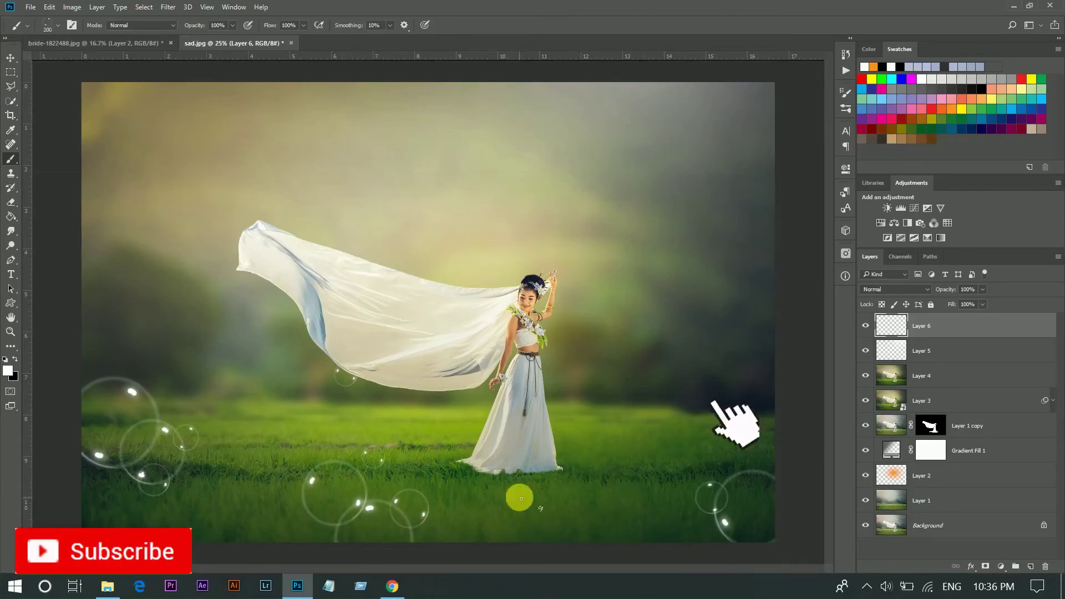
pyautogui.press('[')
pyautogui.click(519, 503)
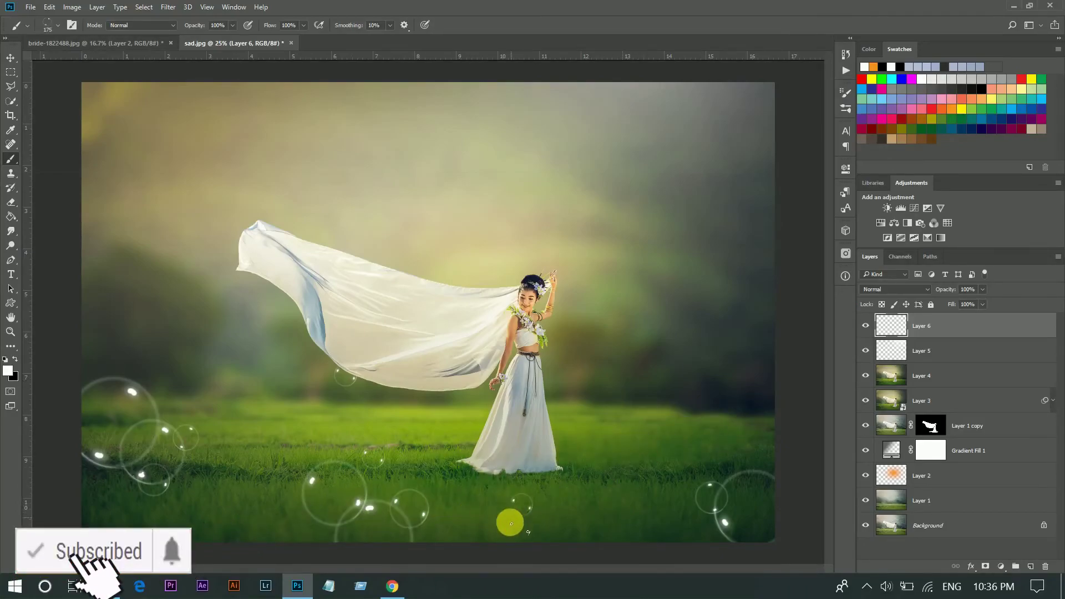
pyautogui.press(']')
pyautogui.press(']')
pyautogui.press(']')
pyautogui.click(485, 490)
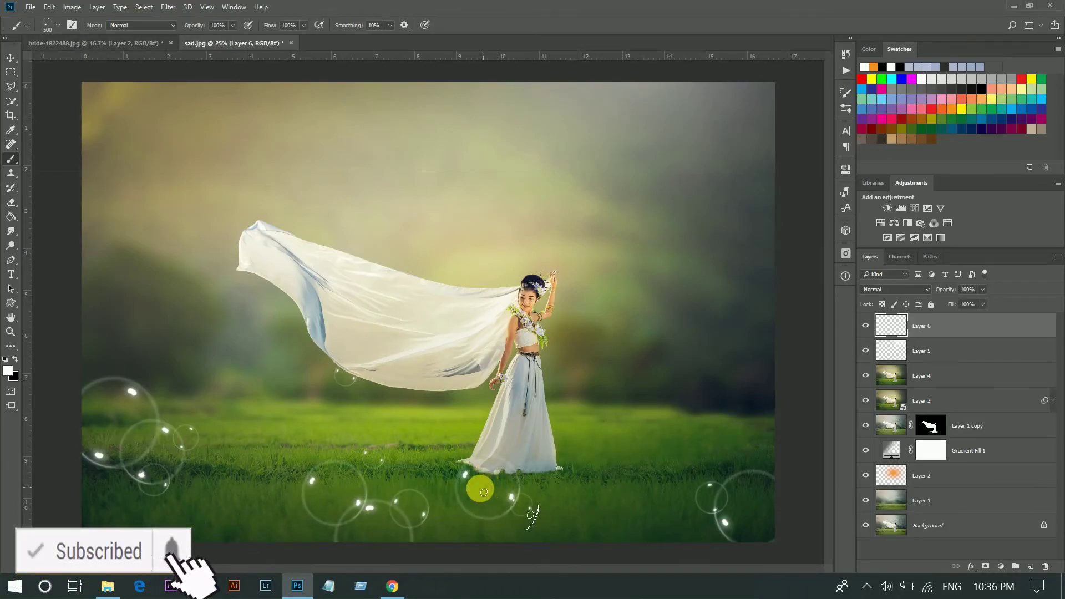
pyautogui.press('[')
pyautogui.press('[')
pyautogui.press('[')
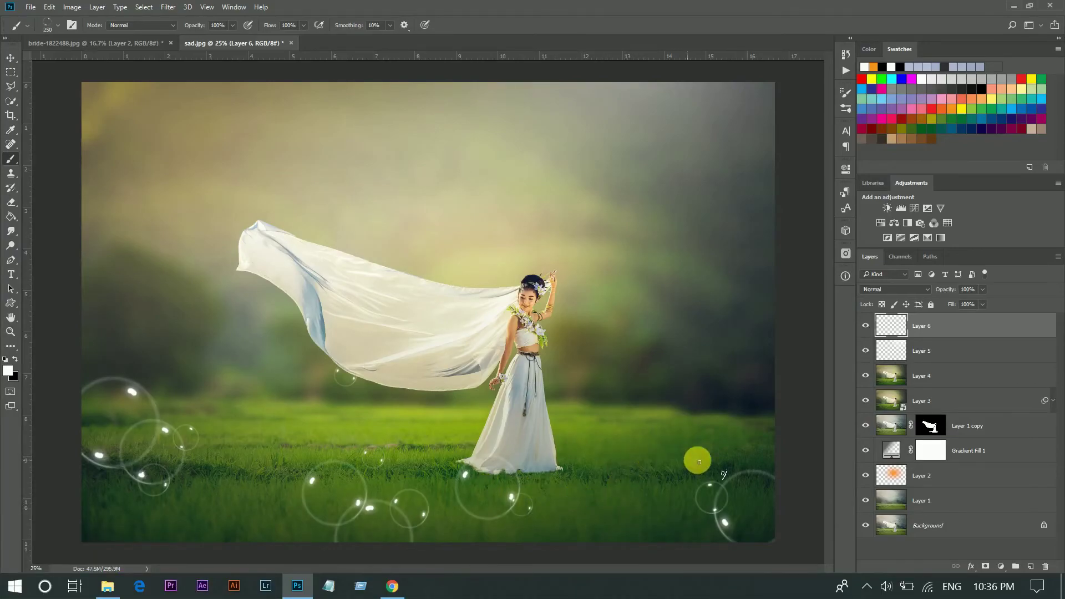
pyautogui.click(762, 443)
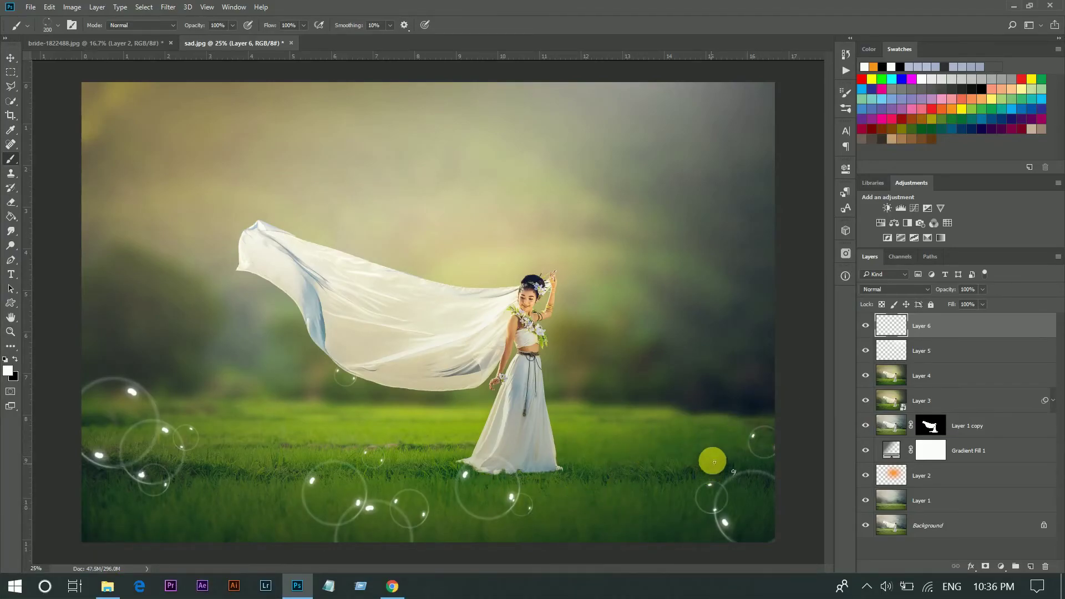
pyautogui.click(742, 422)
# Scatter 250–400 px bubbles across the left grass, left edge, and beside the skirt
pyautogui.press(']')
pyautogui.press(']')
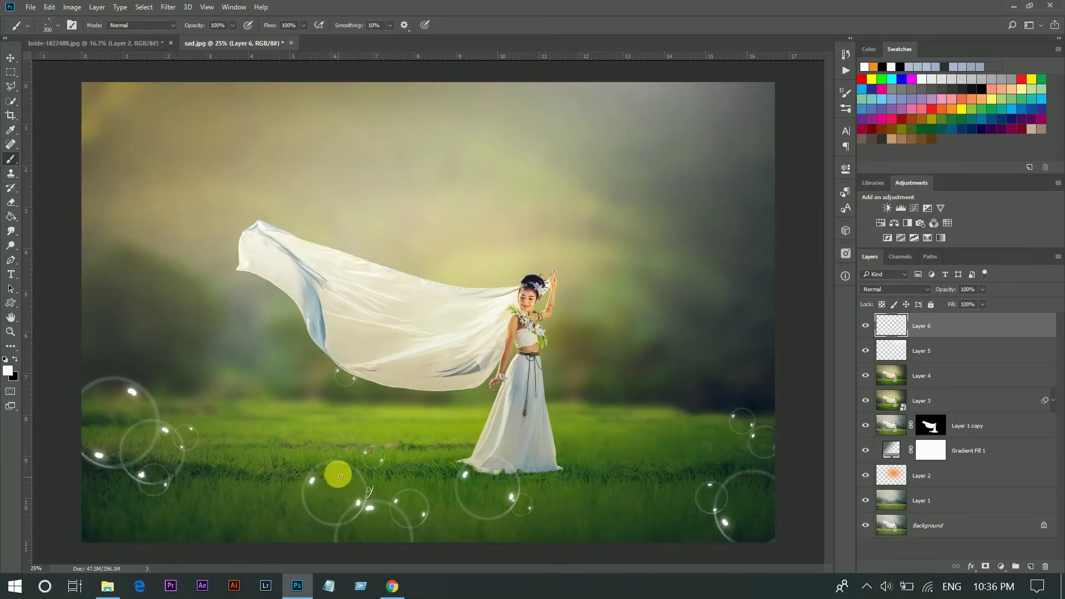
pyautogui.click(283, 514)
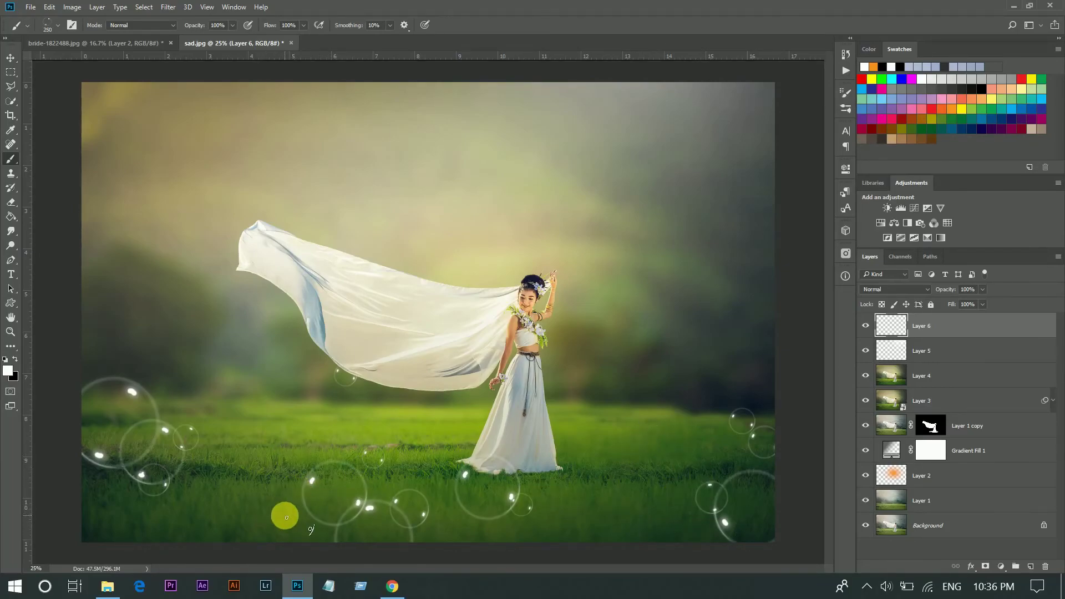
pyautogui.press(']')
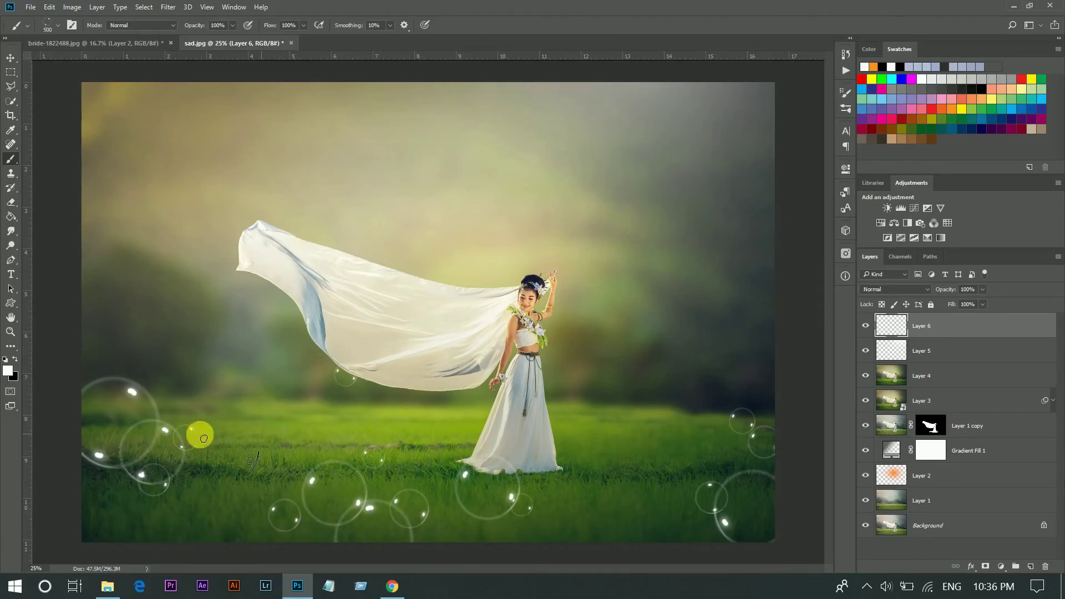
pyautogui.press('[')
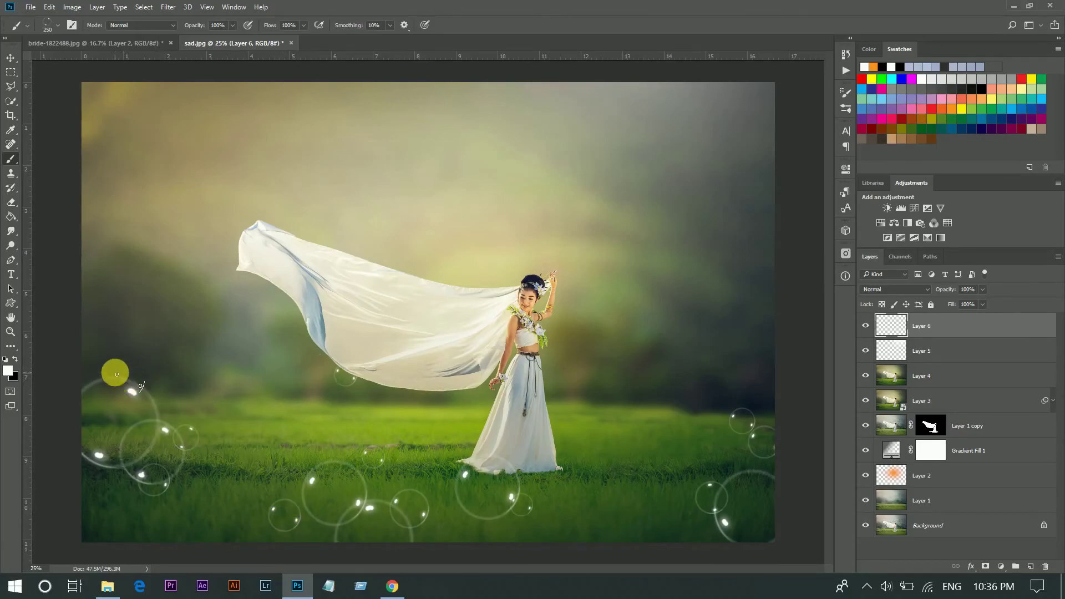
pyautogui.click(117, 374)
pyautogui.press(']')
pyautogui.press(']')
pyautogui.press(']')
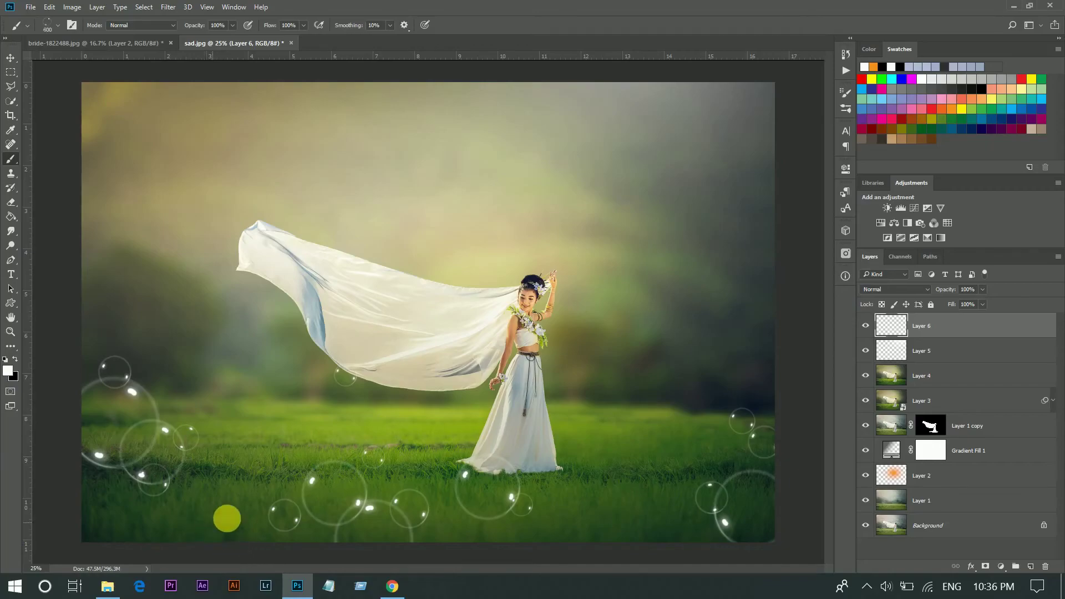
pyautogui.press('[')
pyautogui.press('[')
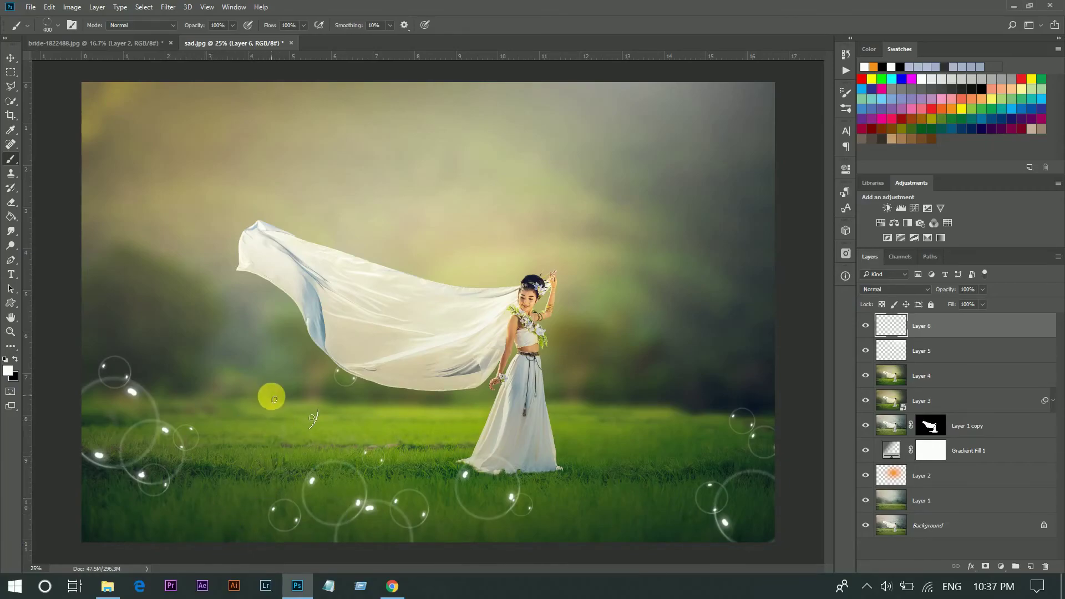
pyautogui.click(269, 399)
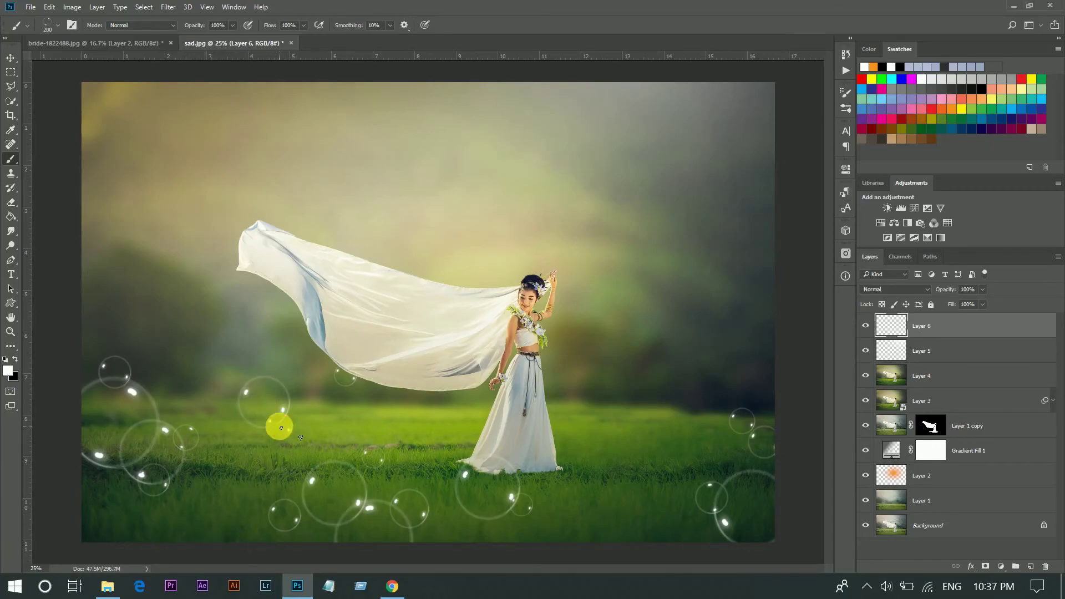
pyautogui.click(281, 428)
pyautogui.click(305, 424)
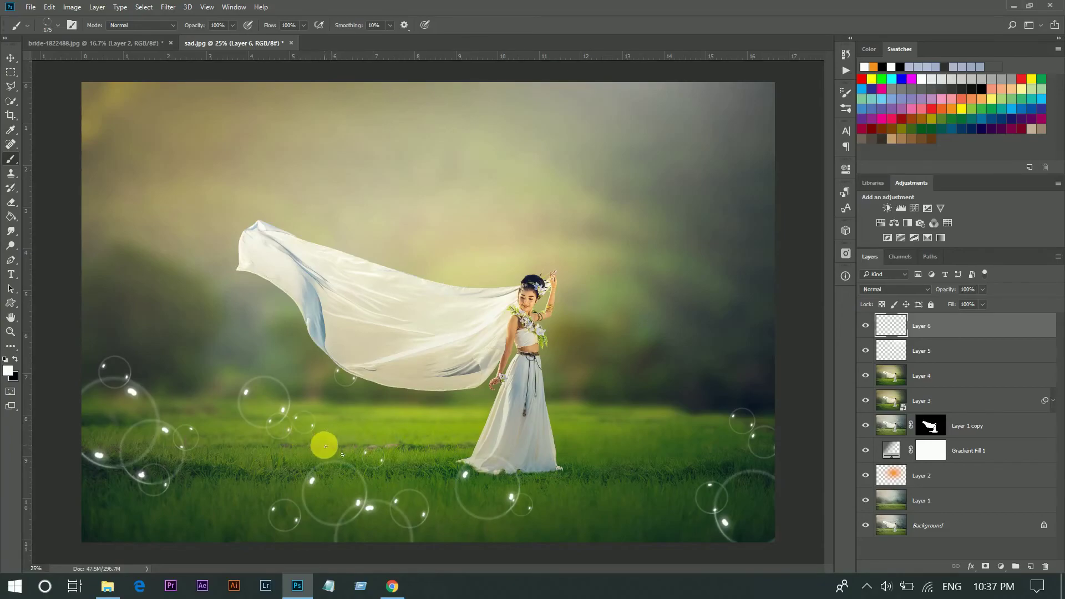
pyautogui.click(330, 434)
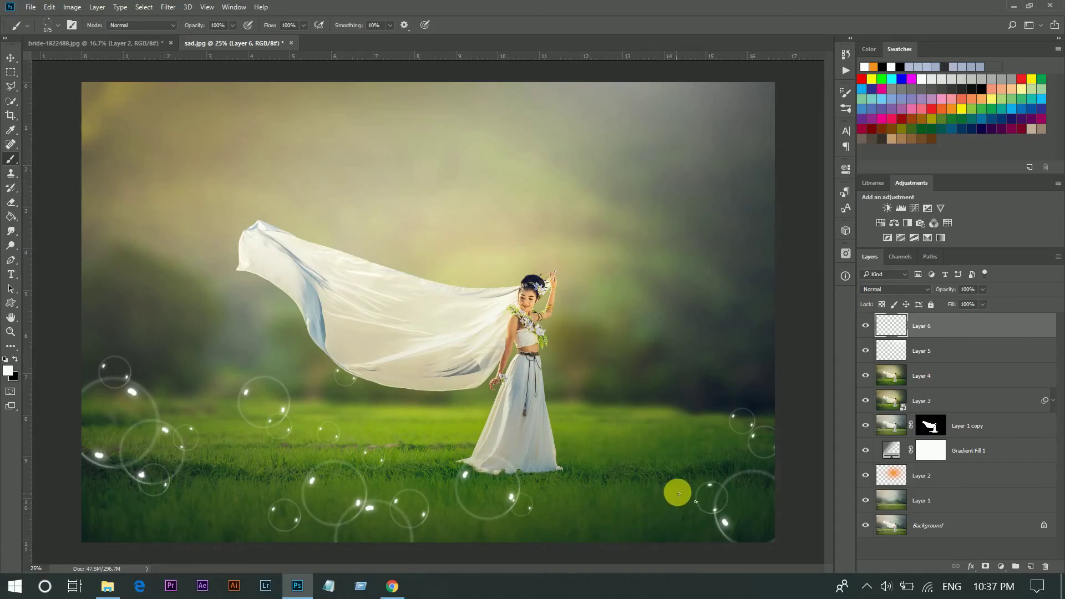
# Add small bubbles on the right grass, undoing two unwanted stamps
pyautogui.click(690, 445)
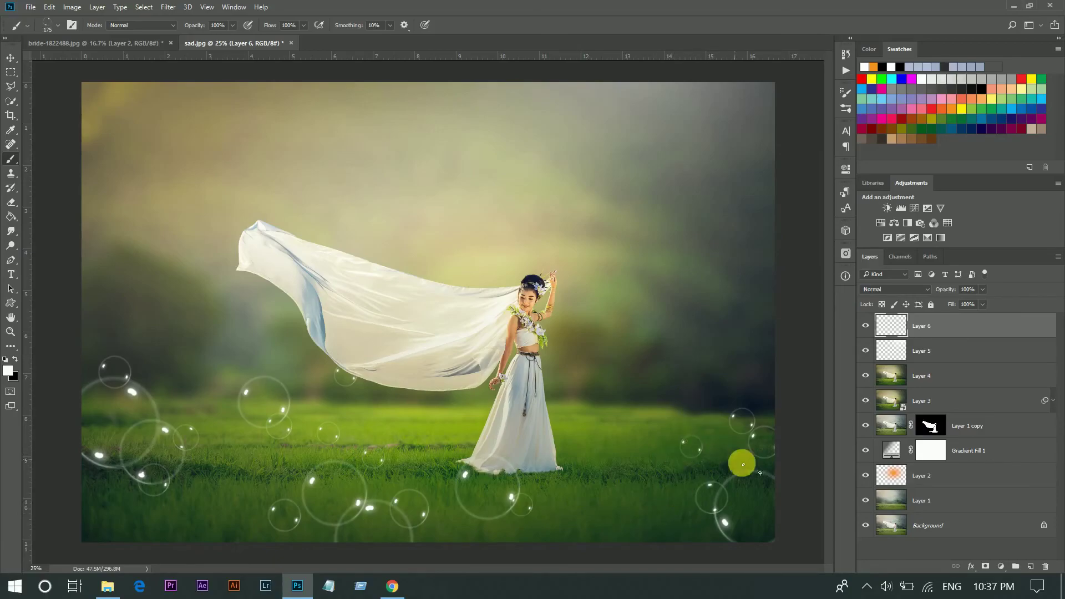
pyautogui.press(']')
pyautogui.click(685, 405)
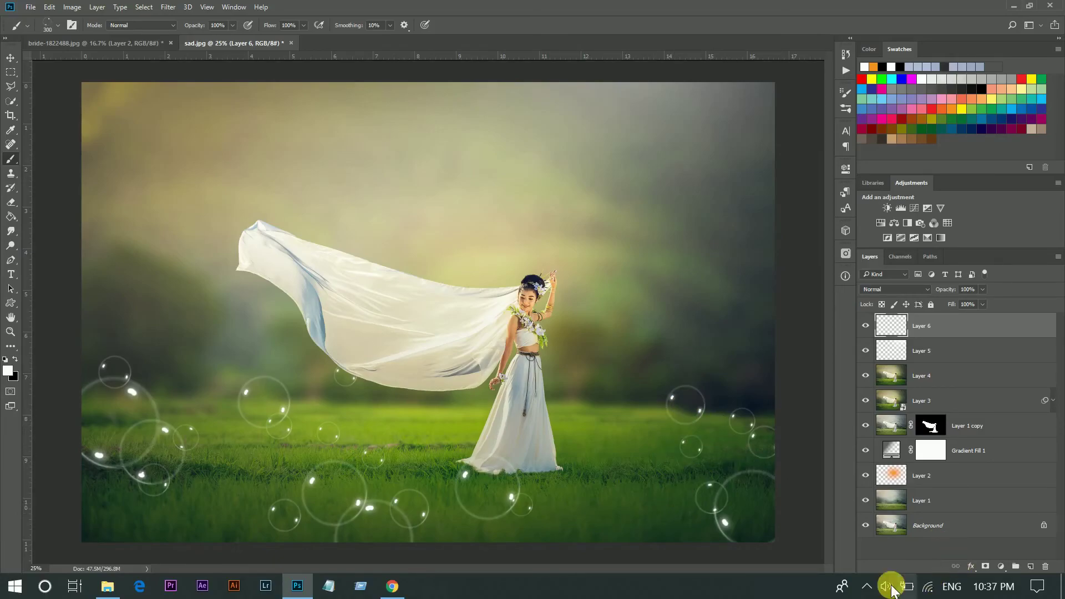
pyautogui.hotkey('ctrl', 'z')
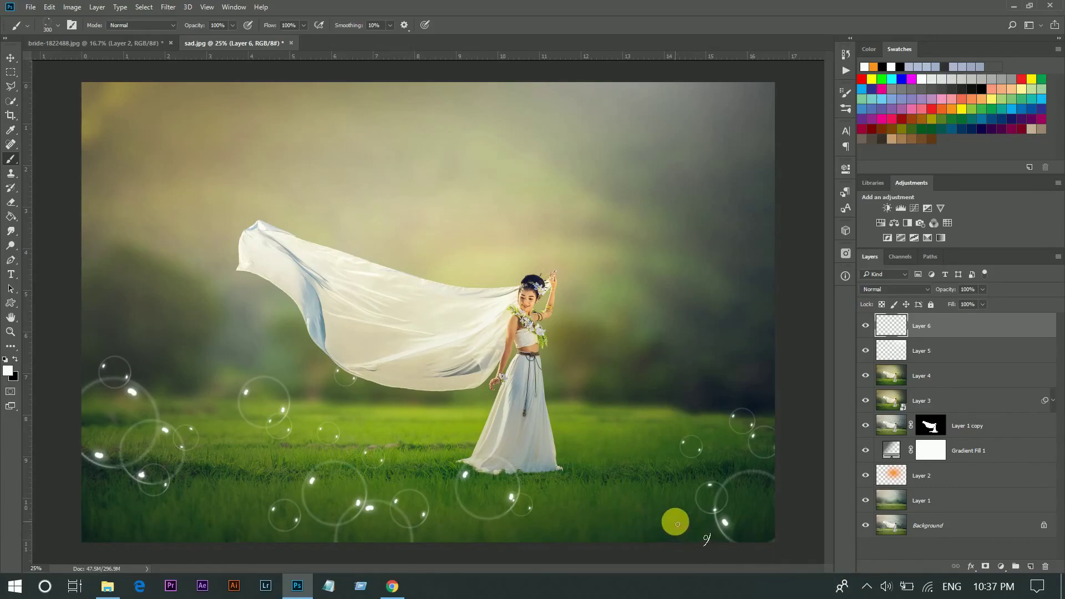
pyautogui.click(694, 543)
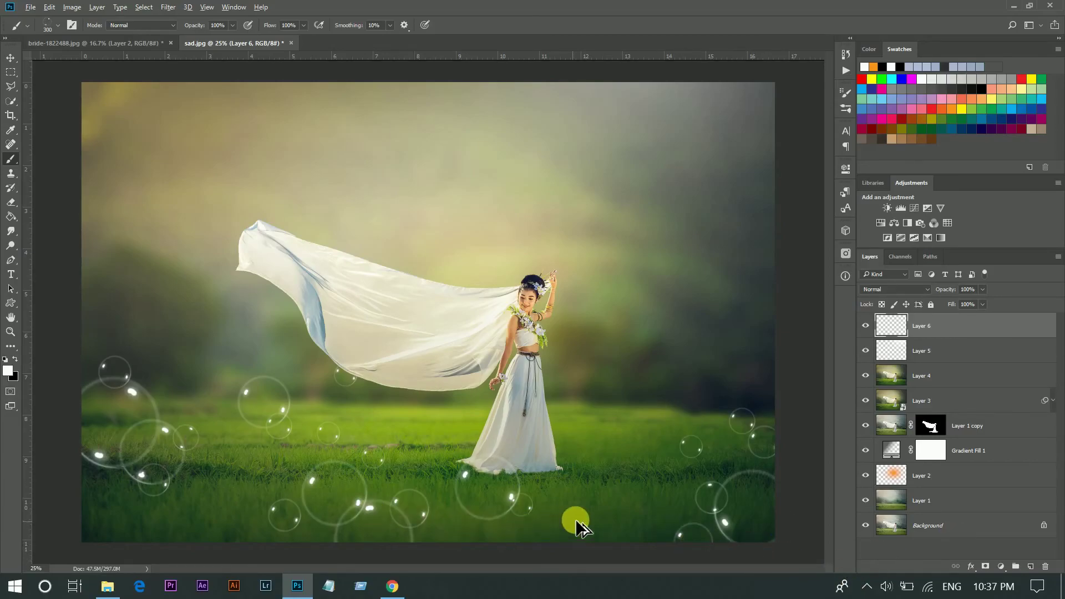
pyautogui.hotkey('ctrl', 'z')
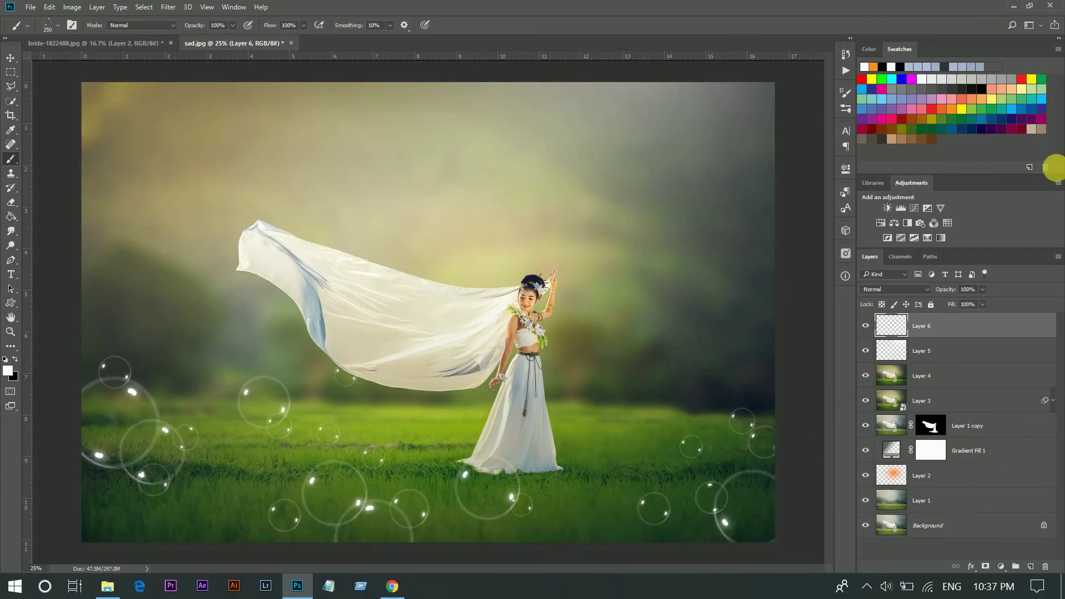
# Group Layer 1 through Layer 6 into Group 1 with Ctrl+G
pyautogui.click(11, 57)
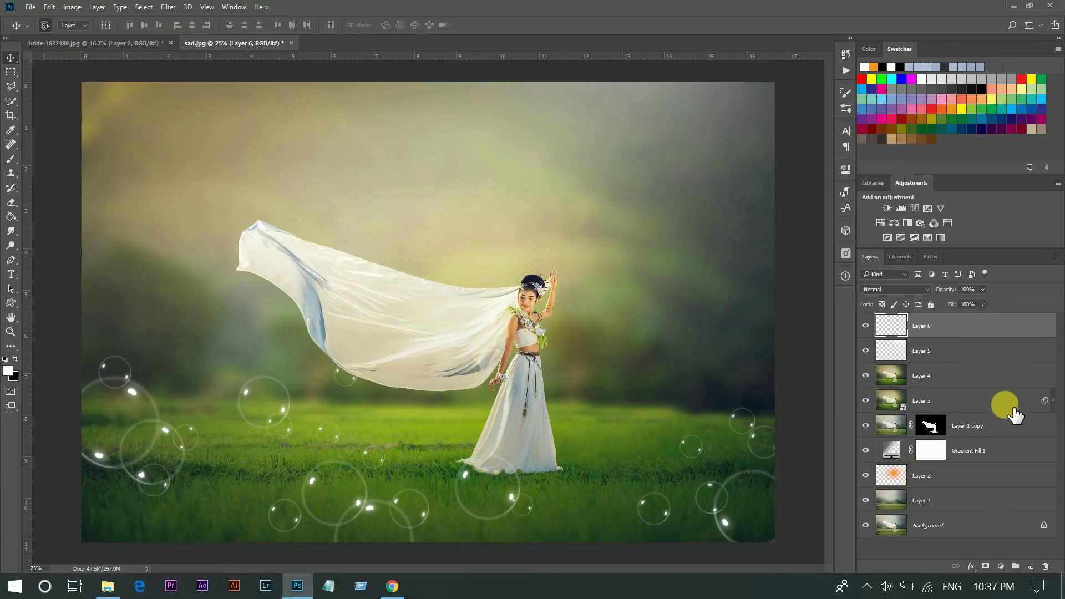
pyautogui.click(987, 541)
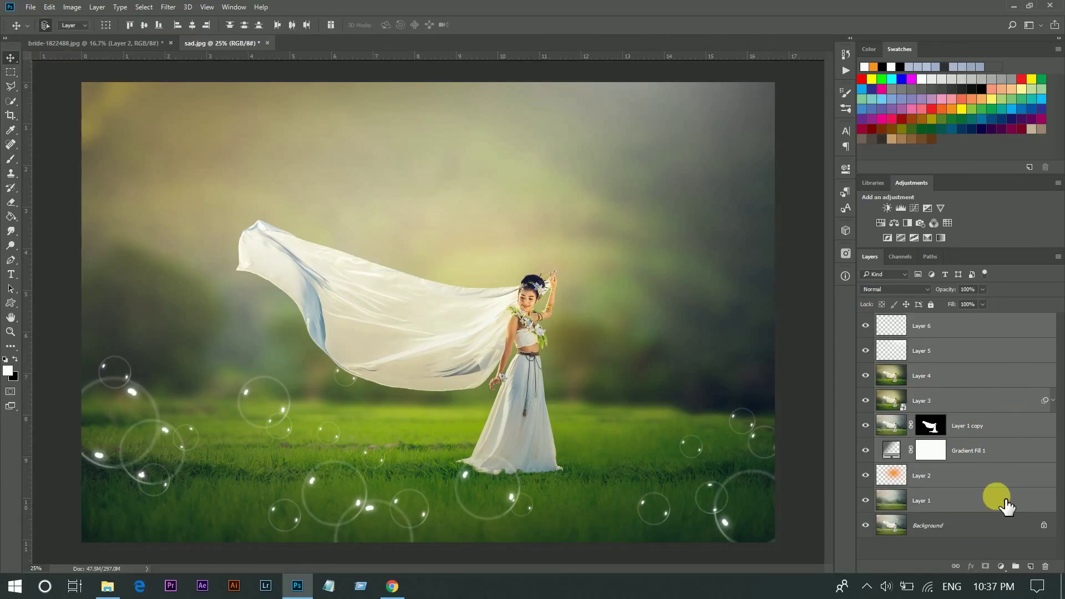
pyautogui.hotkey('ctrl', 'g')
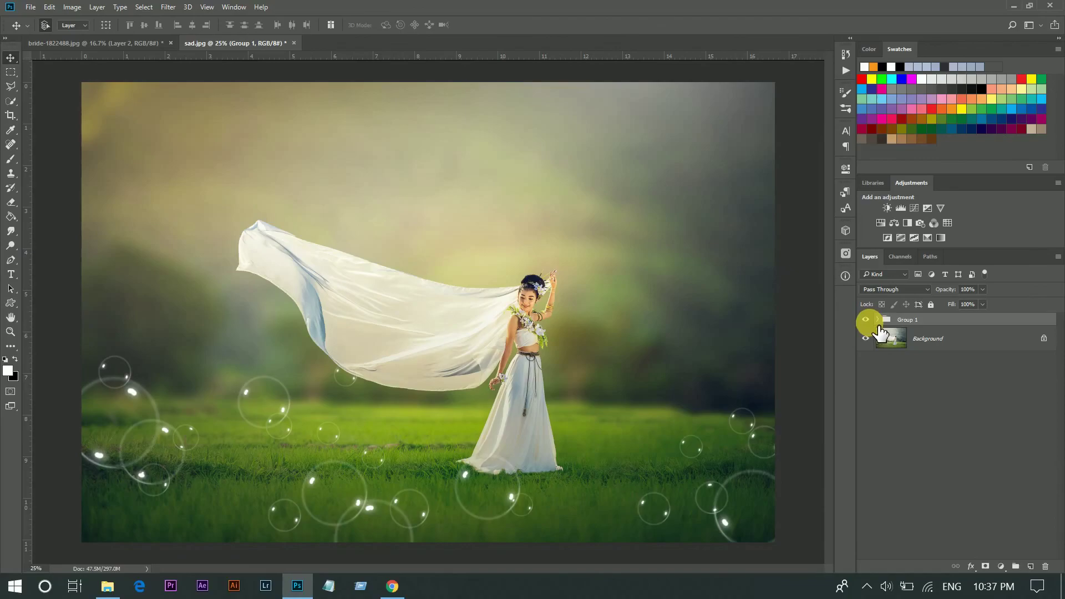
# Toggle Group 1's visibility to compare before and after edits
pyautogui.click(865, 320)
pyautogui.click(866, 320)
pyautogui.click(866, 320)
pyautogui.click(866, 320)
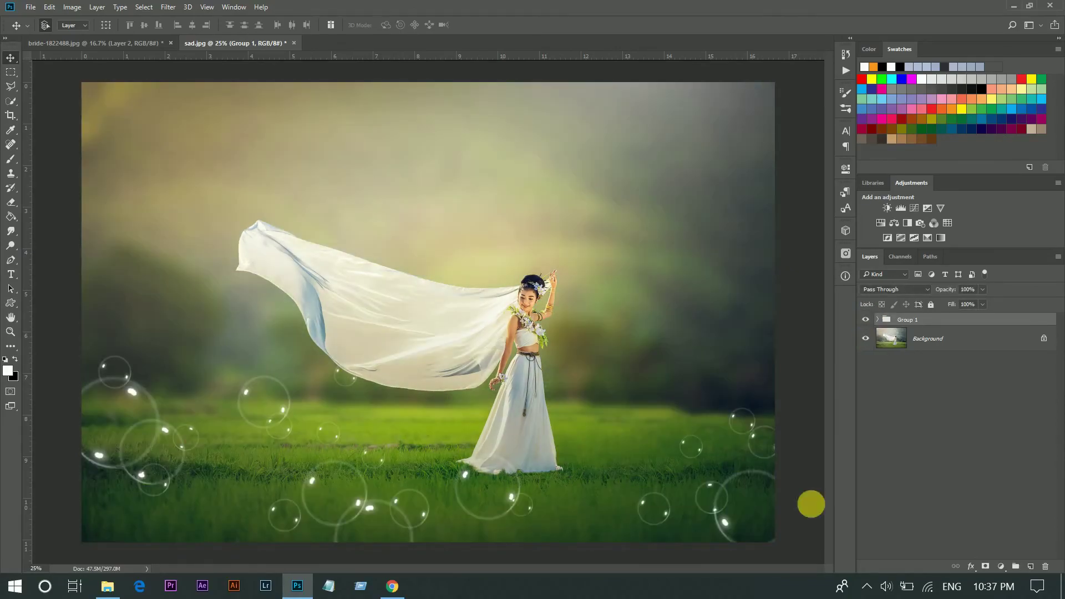